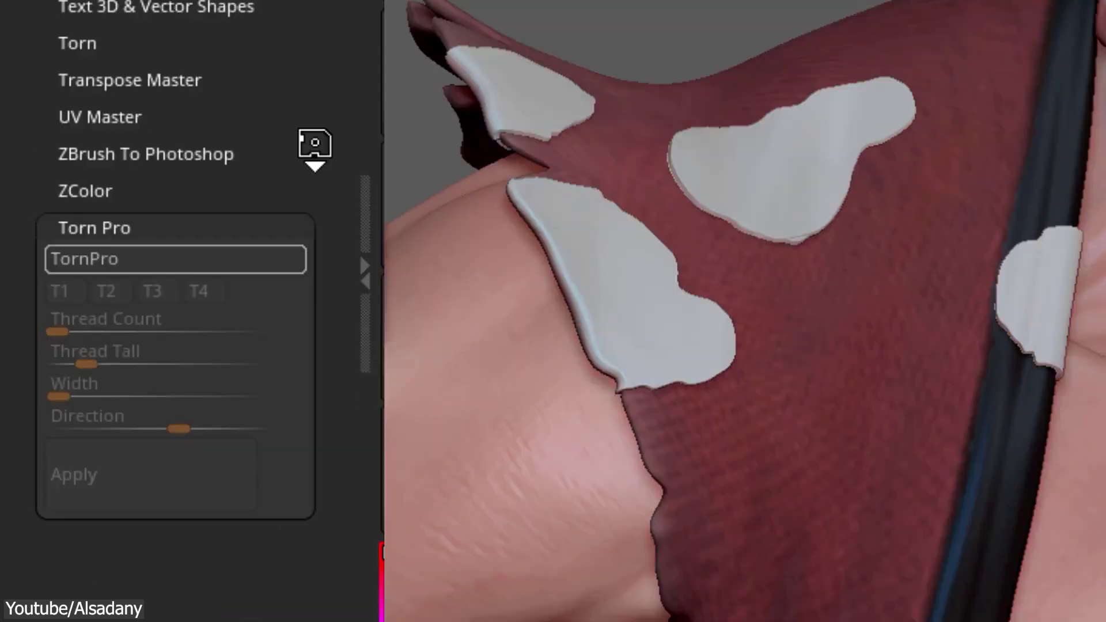
Step: Apply Torn Pro threads along the red shoulder cloth's torn edge
click(104, 271)
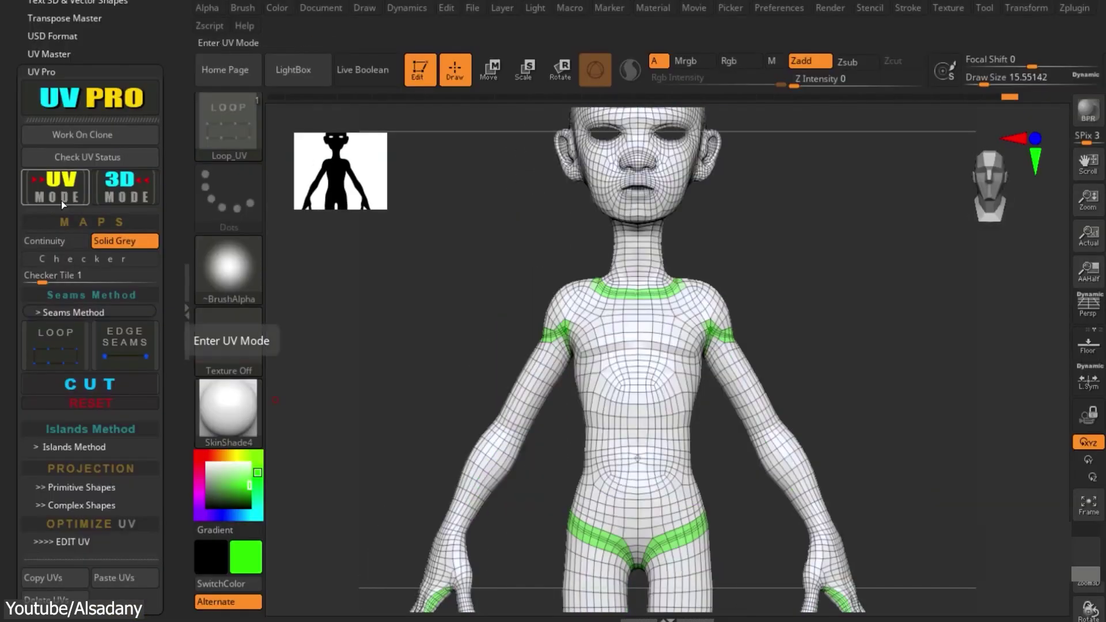
Step: Flatten the character's UVs, refine the face island edges, relax its borders, and inspect the checker seams
click(61, 200)
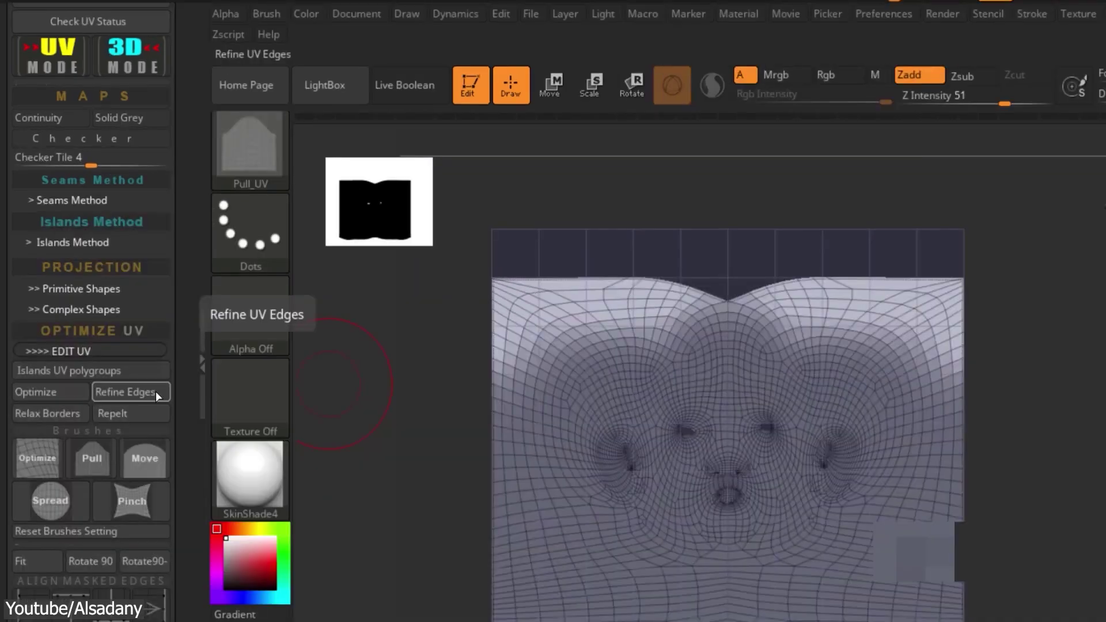
click(146, 337)
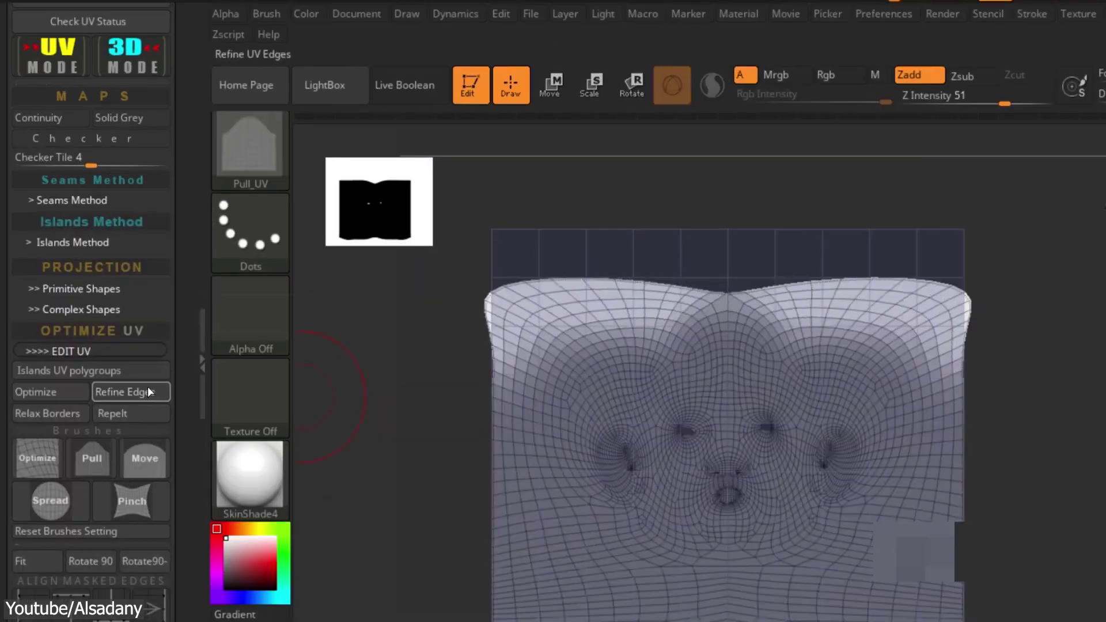
click(50, 413)
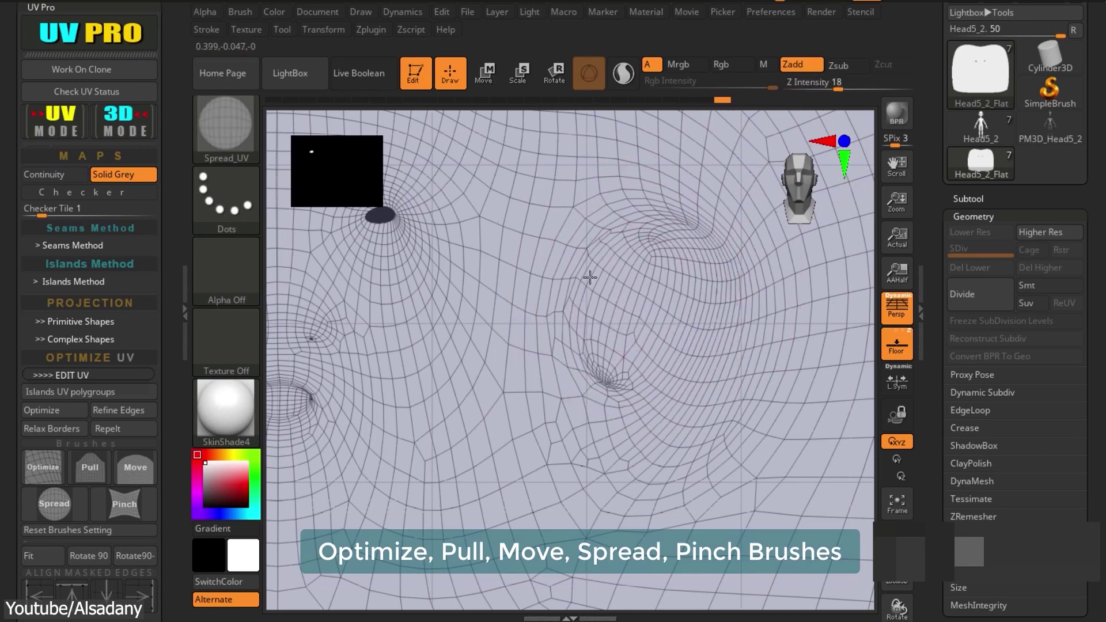
click(113, 467)
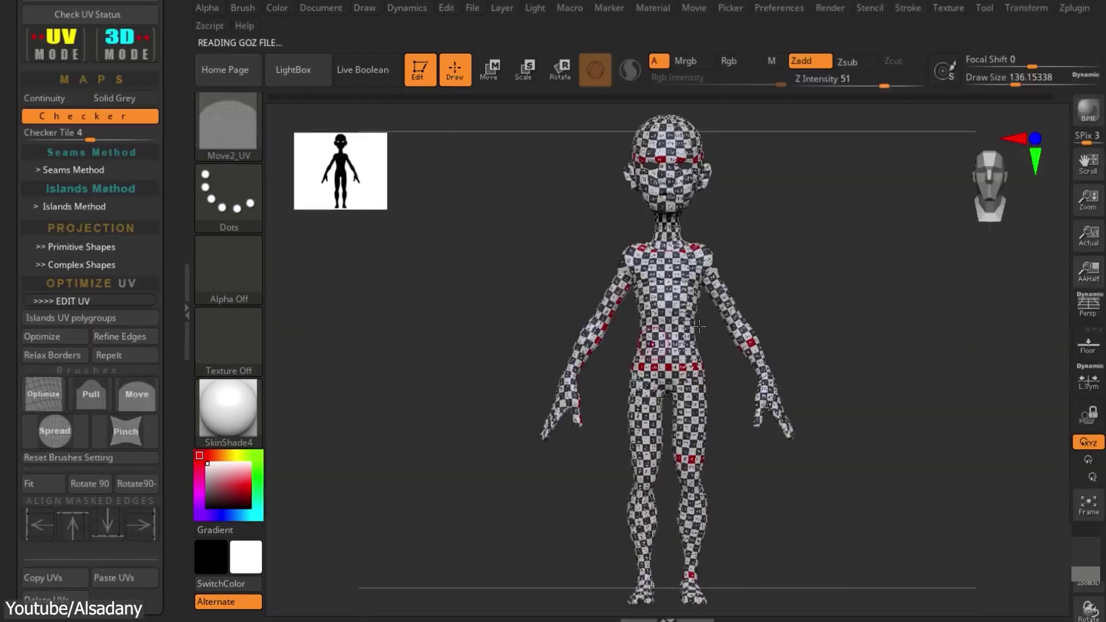
mouse_move(767, 264)
mouse_down()
mouse_move(671, 255)
mouse_move(748, 257)
mouse_move(754, 271)
mouse_up()
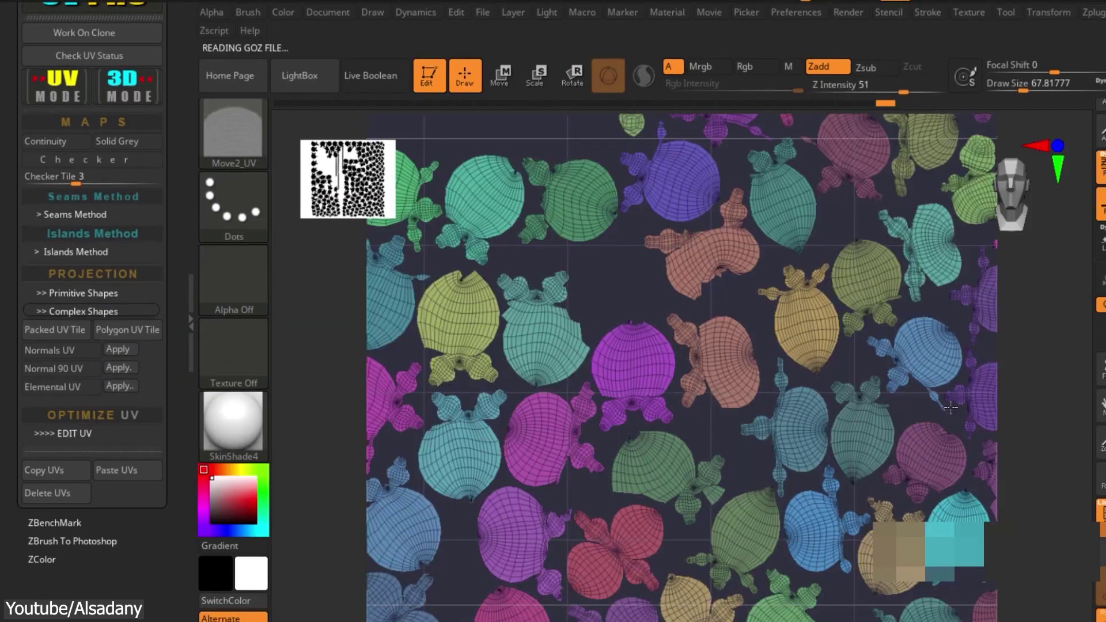
Step: Optimize the visible UV islands and run the Normal 90 UV unwrap on the robot
click(63, 433)
drag(130, 444, 130, 273)
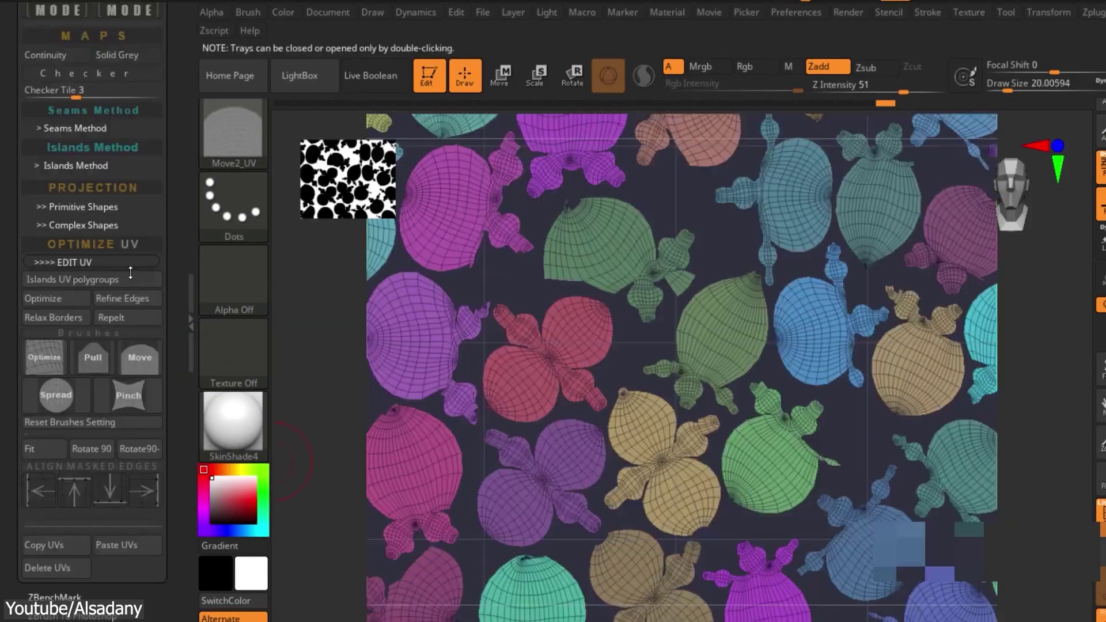
click(67, 303)
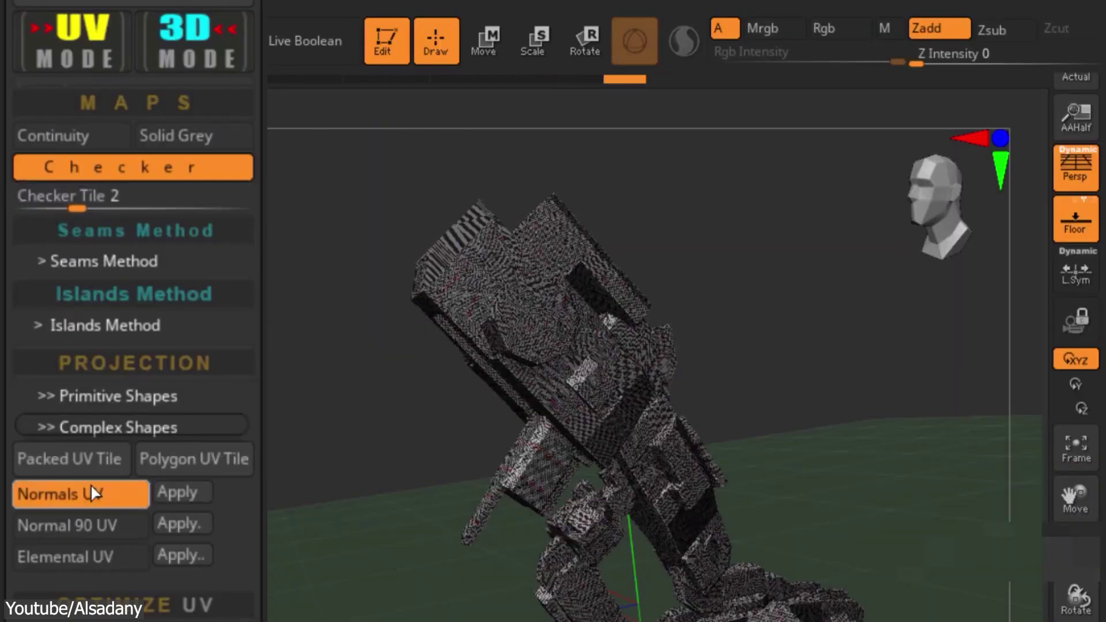
click(91, 524)
click(178, 523)
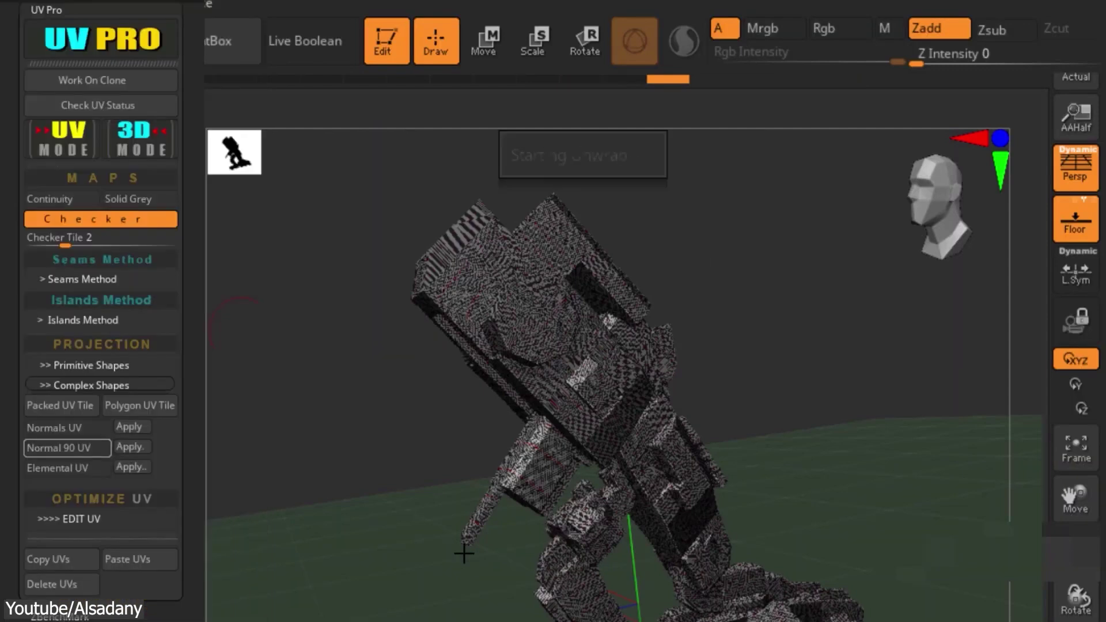
Step: Set Checker Tile to 3 and show the robot's flattened UV layout
drag(464, 553, 388, 451)
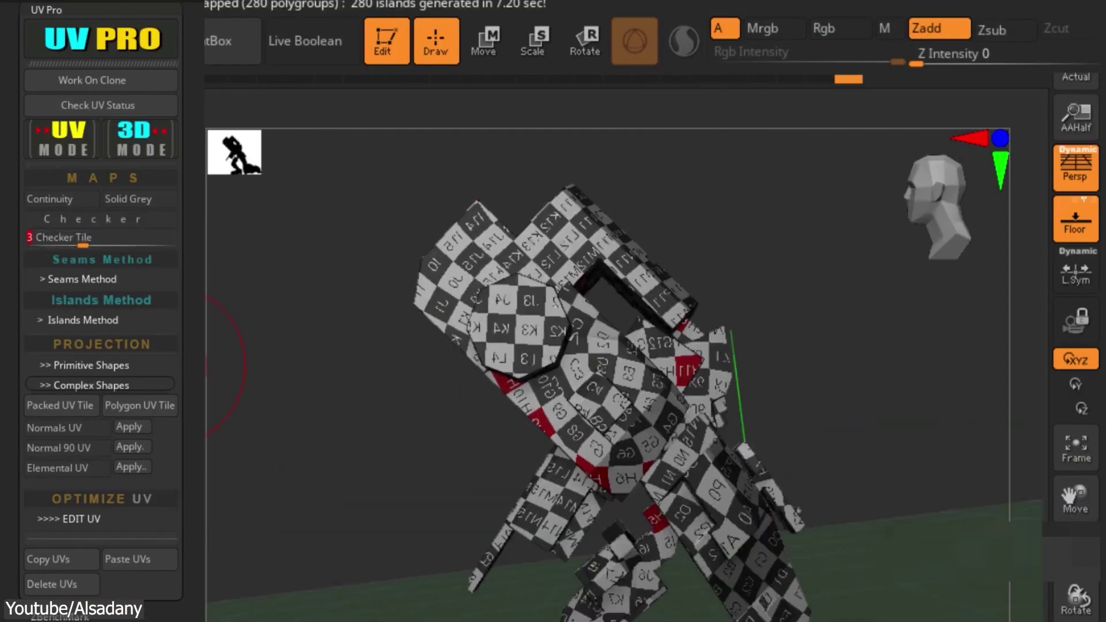
drag(64, 245, 82, 245)
click(71, 138)
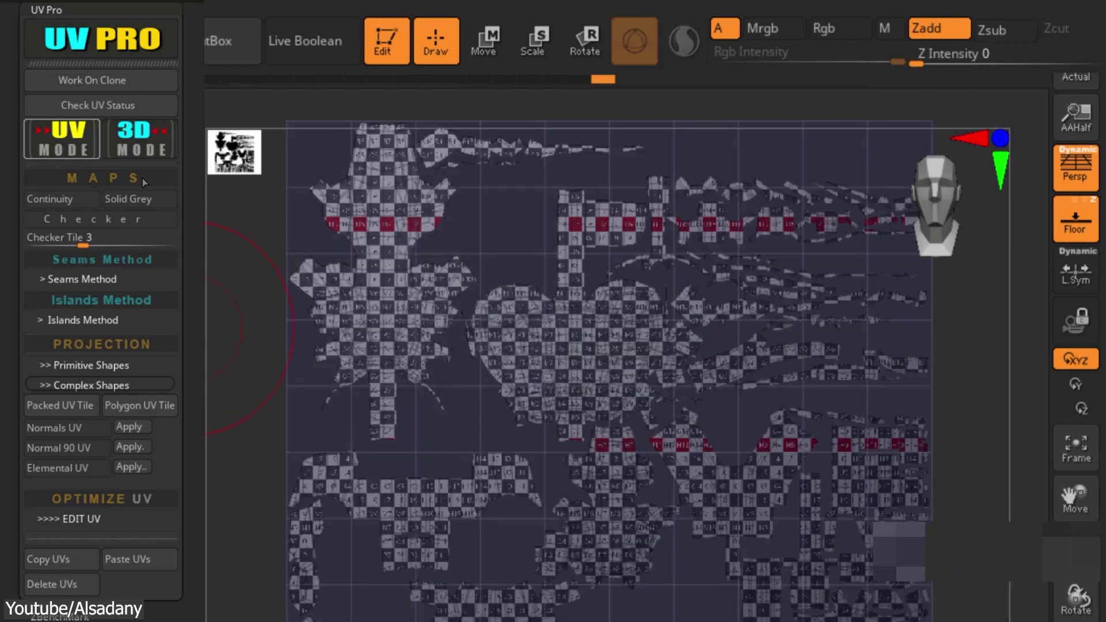
scroll(271, 332, down, 3)
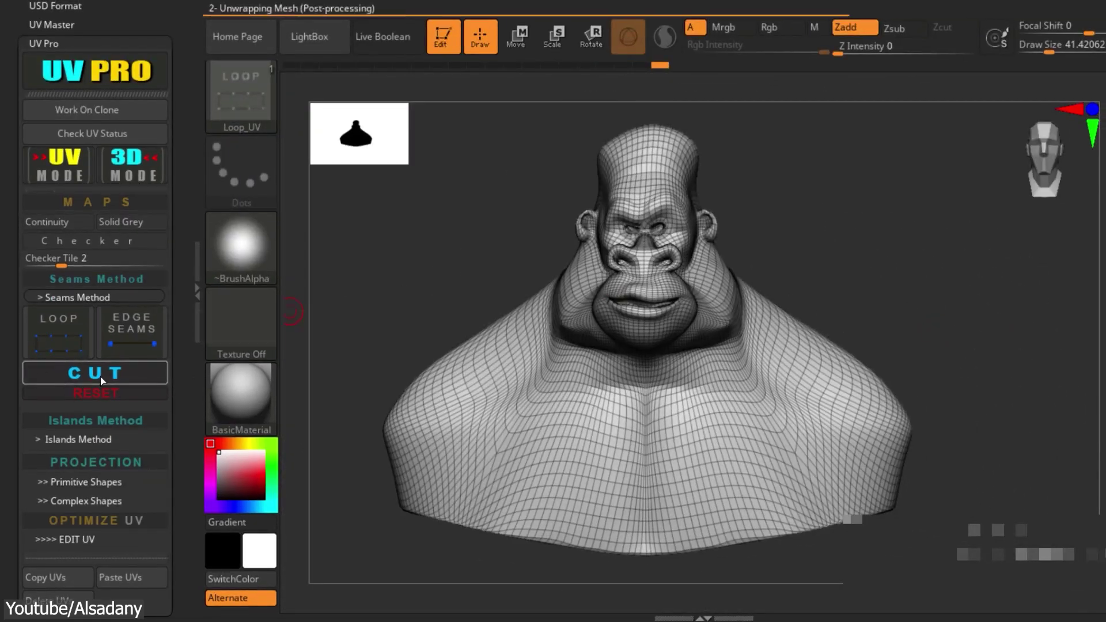
Step: Cut the gorilla bust's UVs and check the neck and spine seams
click(100, 376)
drag(908, 334, 825, 284)
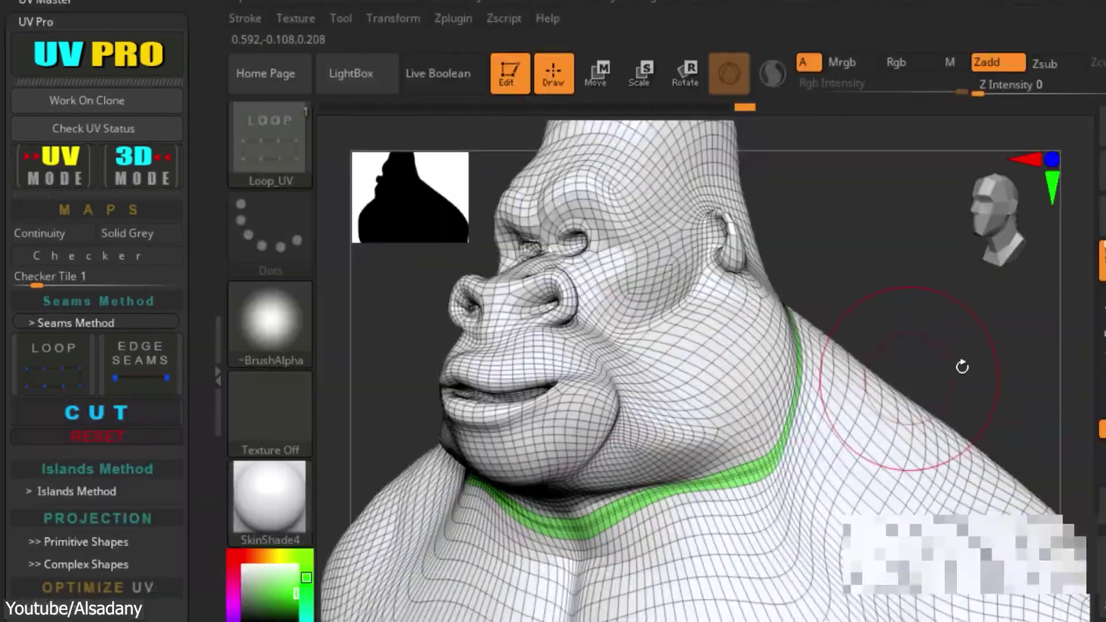
drag(961, 367, 911, 268)
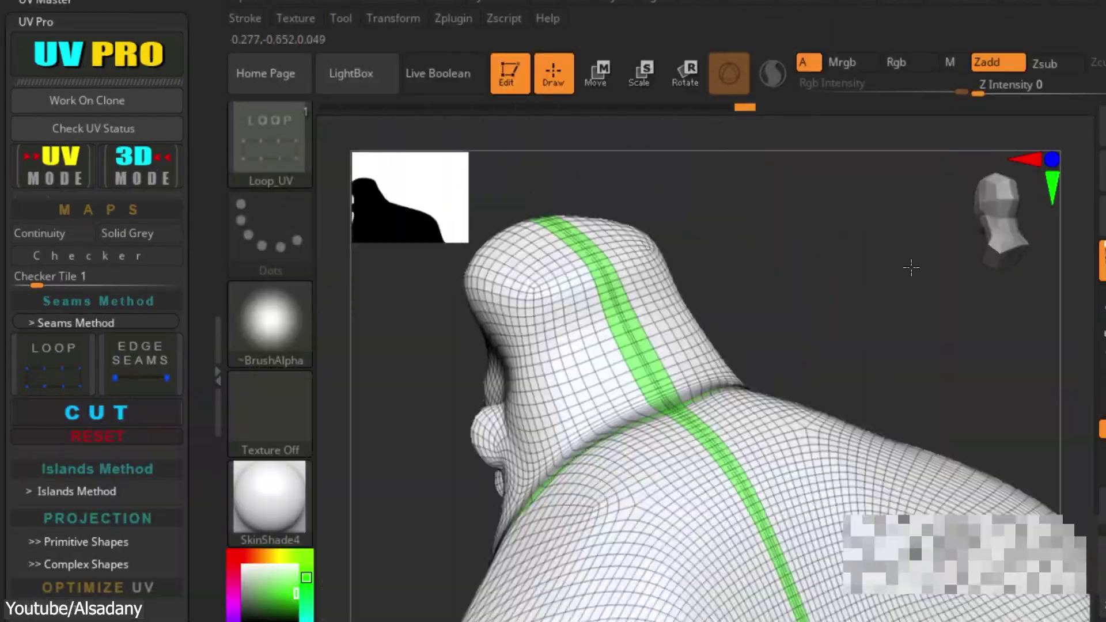
Step: Split the flattened layout into polygroup islands, hide the orange island, and smooth the face island with Optimize and Pull brushes
click(55, 167)
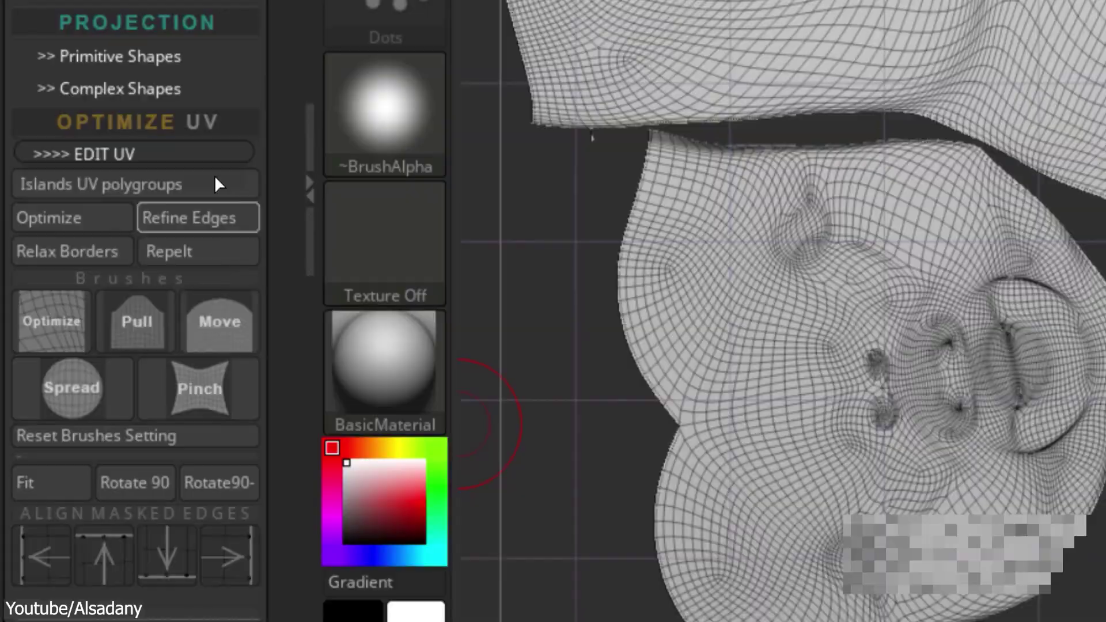
click(218, 185)
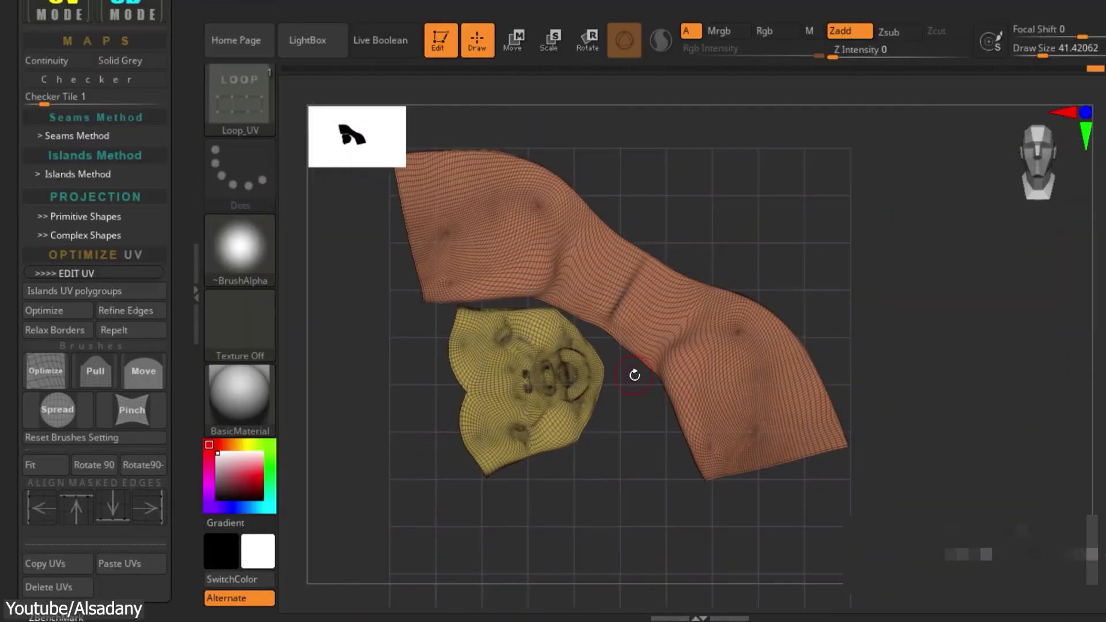
ctrl+shift+click(547, 389)
key(w)
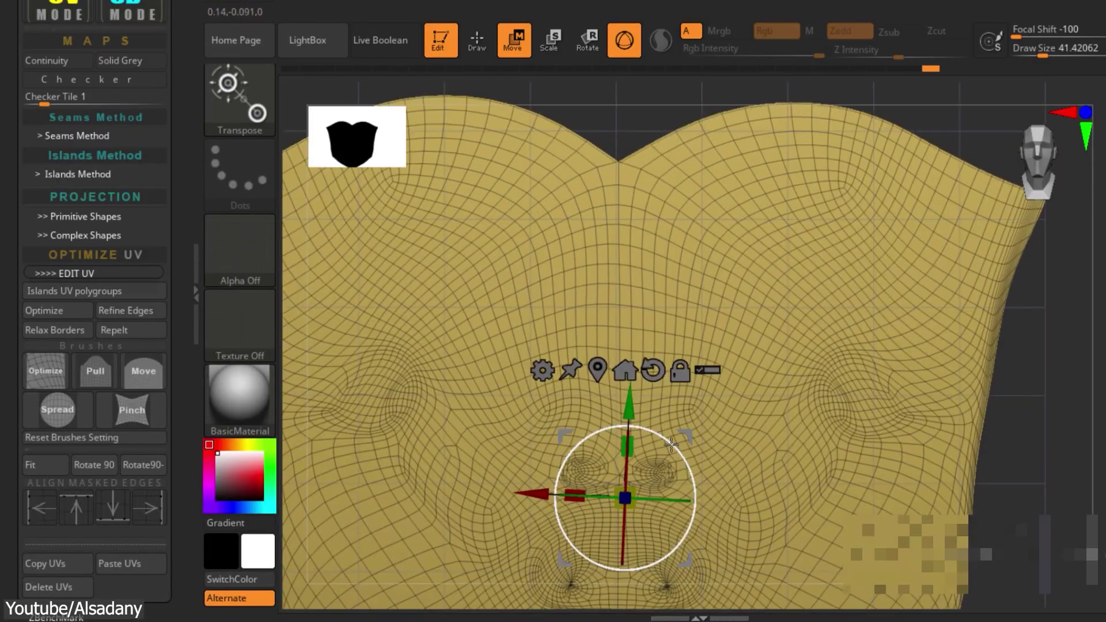
click(45, 371)
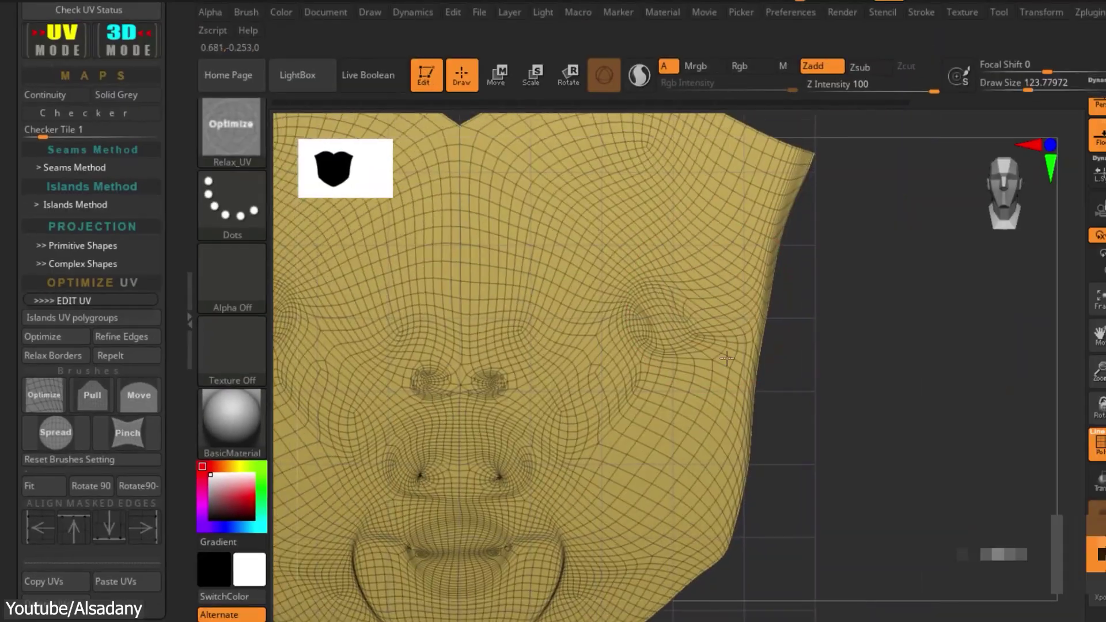
scroll(726, 358, up, 5)
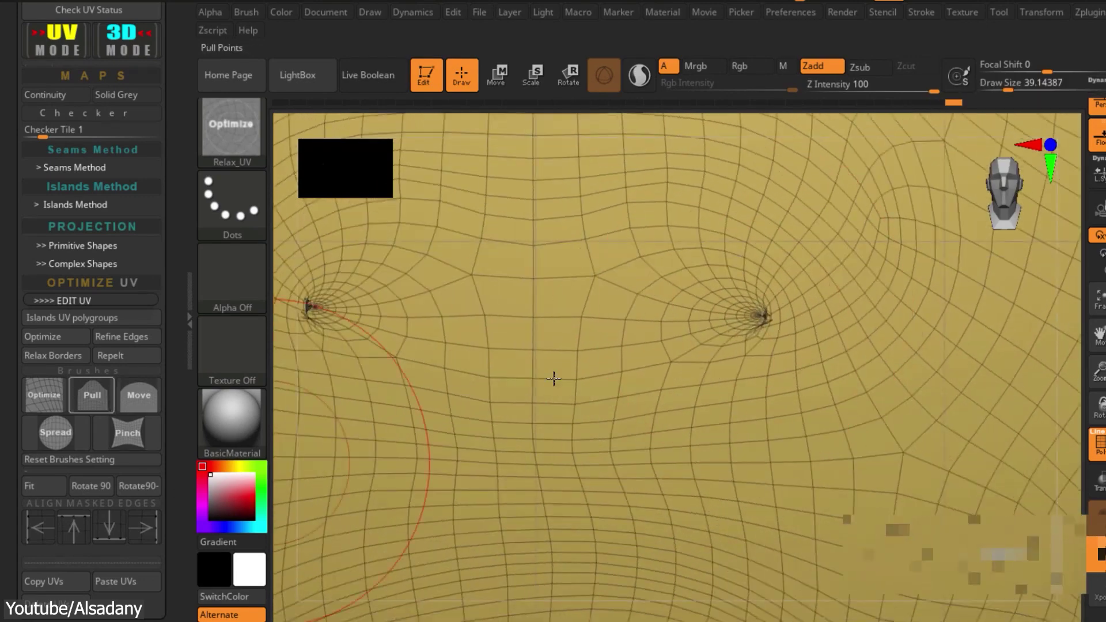
key(space)
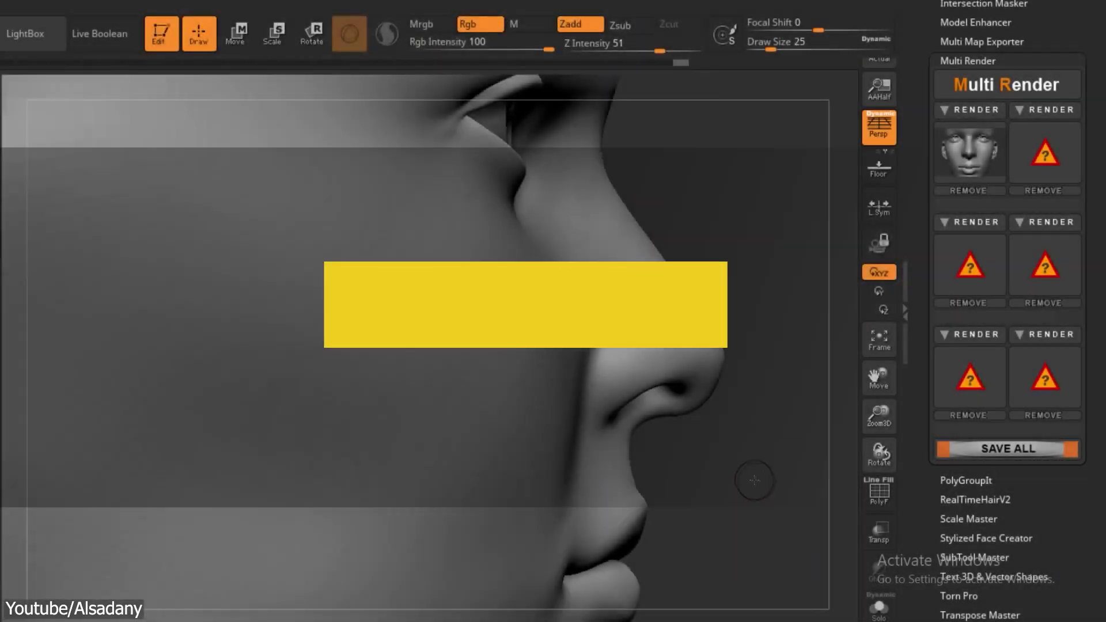
scroll(721, 406, down, 5)
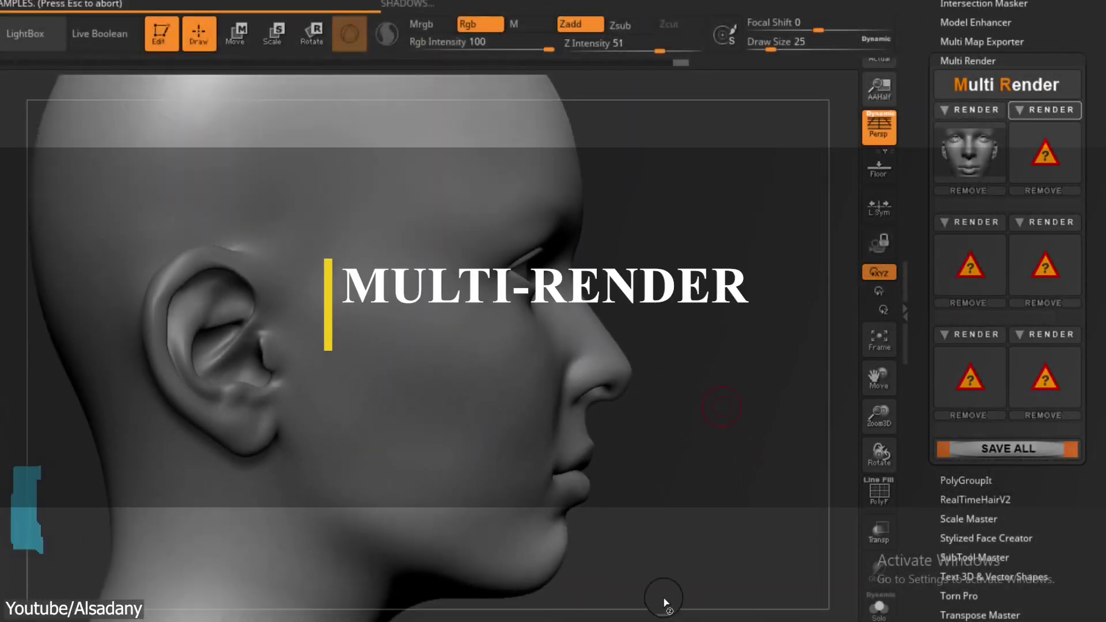
Step: Render a back view of the head into the third slot, then rotate to a front view
drag(693, 568, 733, 494)
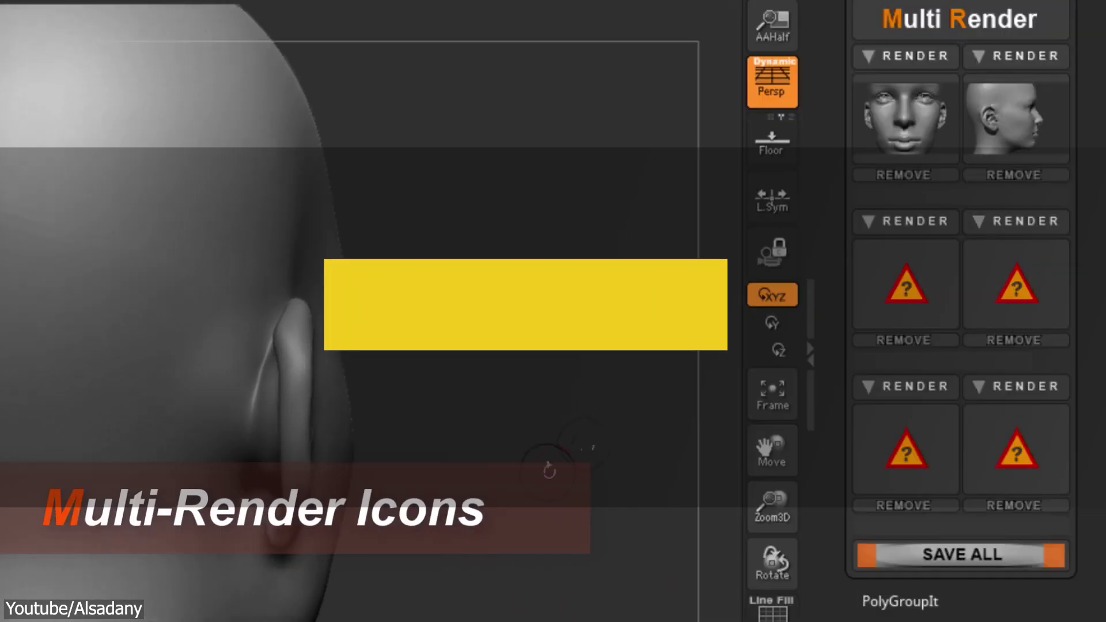
click(979, 222)
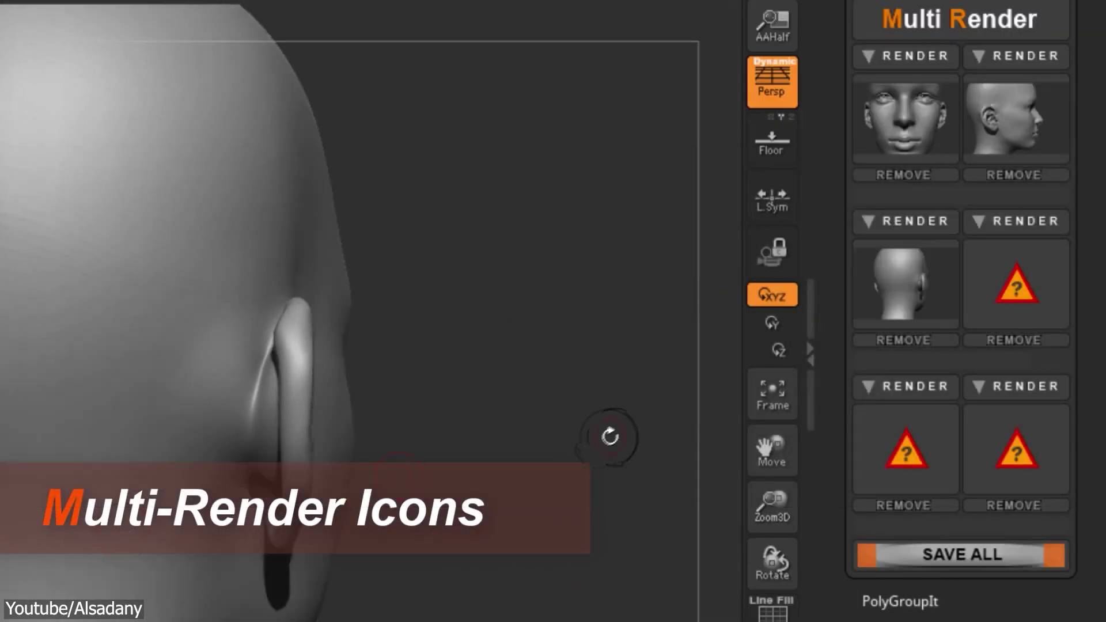
drag(610, 437, 725, 357)
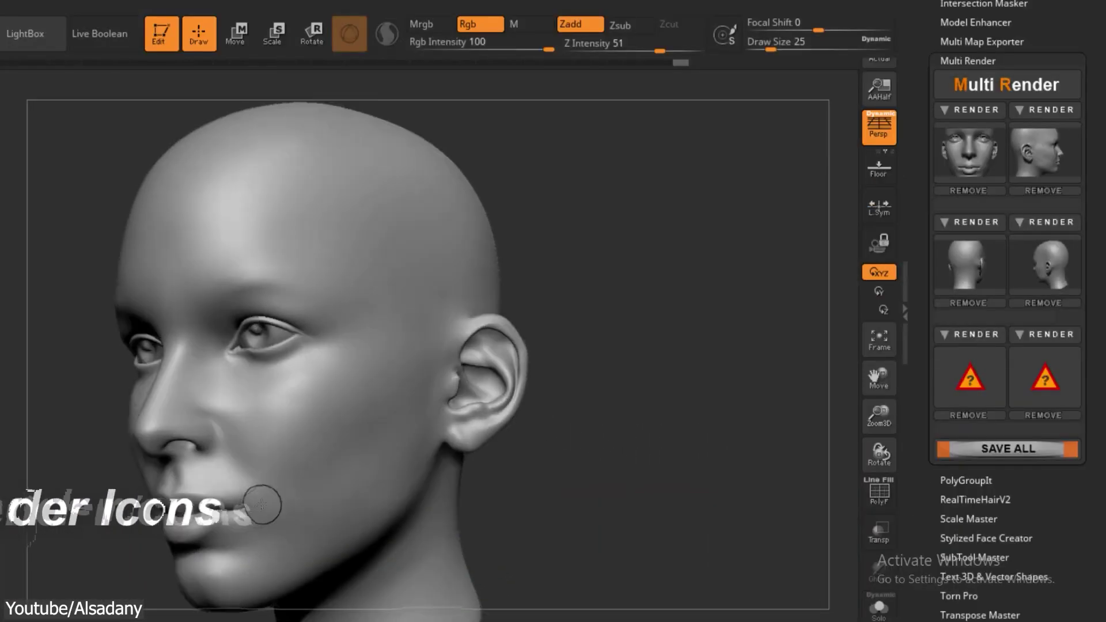
right_drag(490, 431, 904, 348)
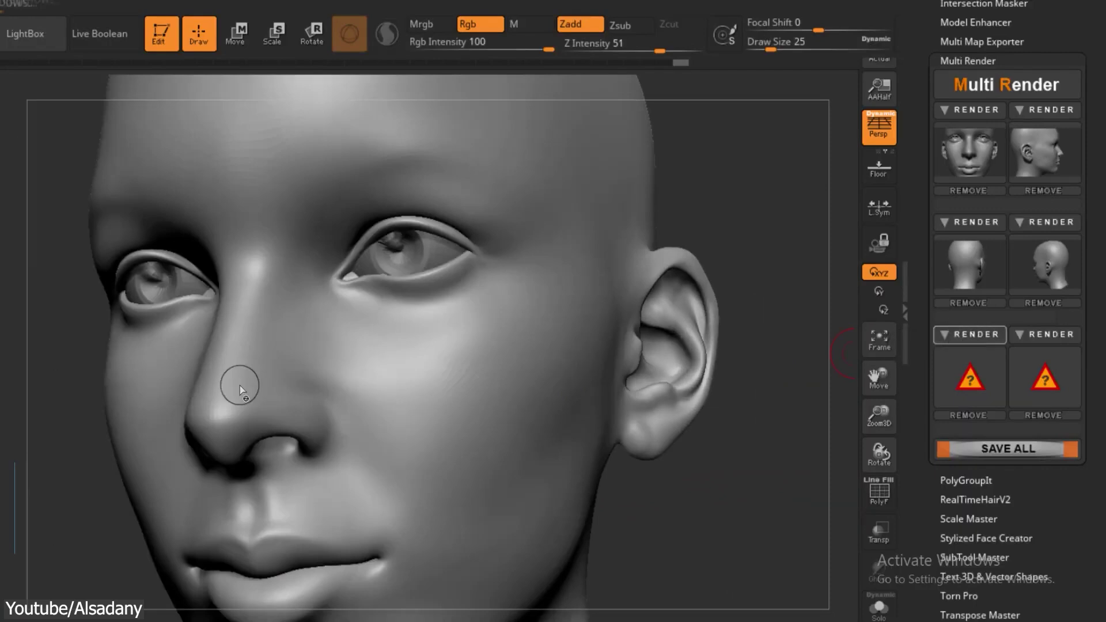
drag(720, 460, 784, 480)
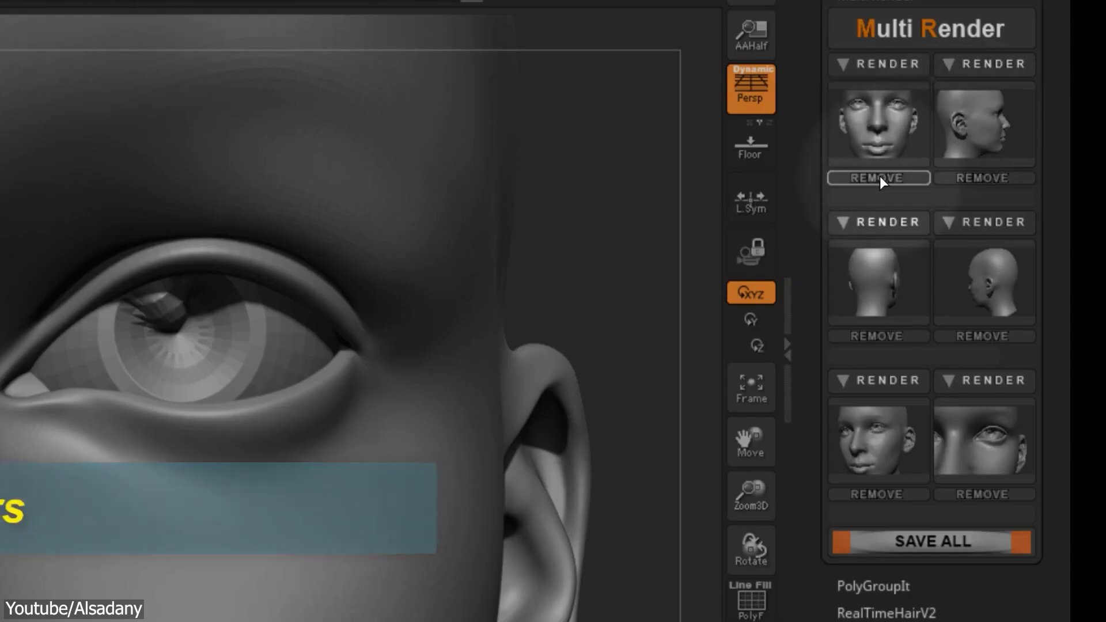
Step: Remove the front-face and back-of-head renders, render the eye-area view, and save all renders
click(877, 178)
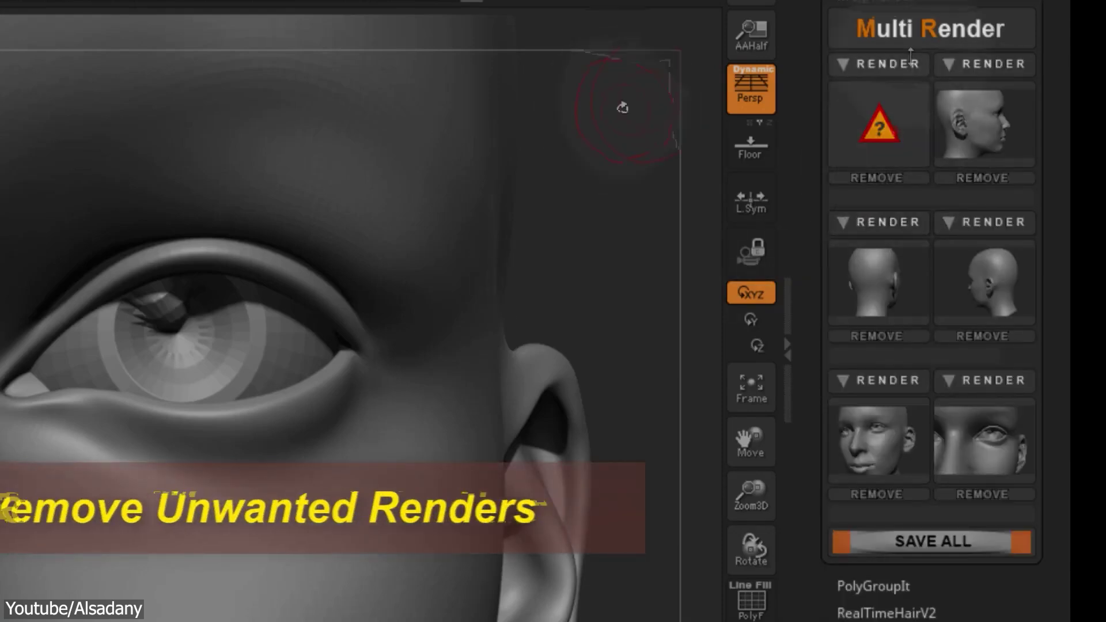
click(998, 339)
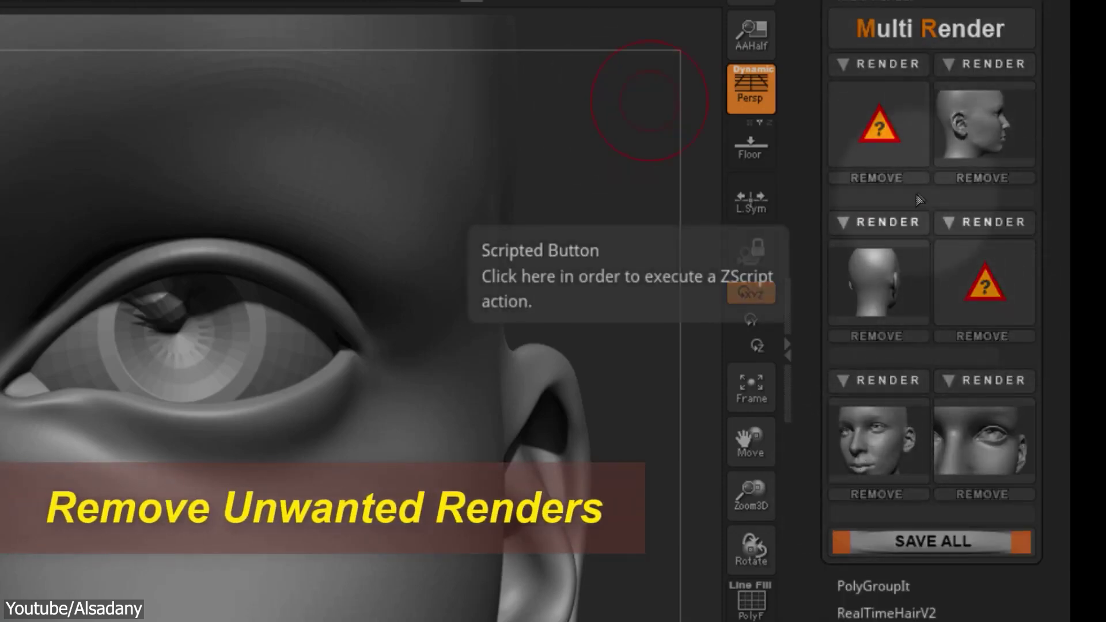
click(913, 224)
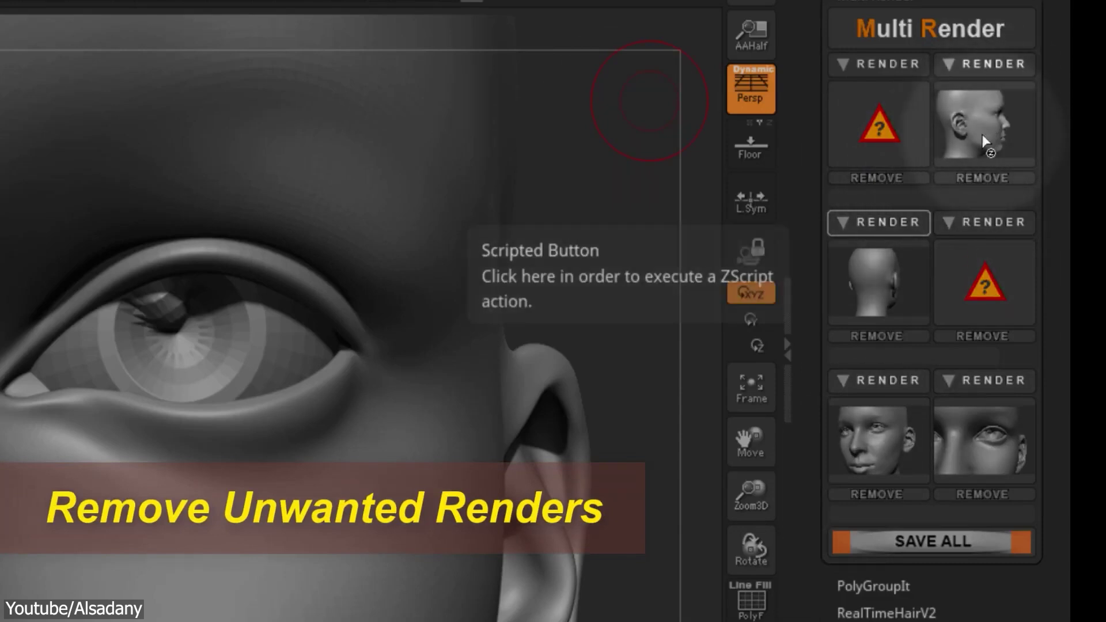
click(919, 333)
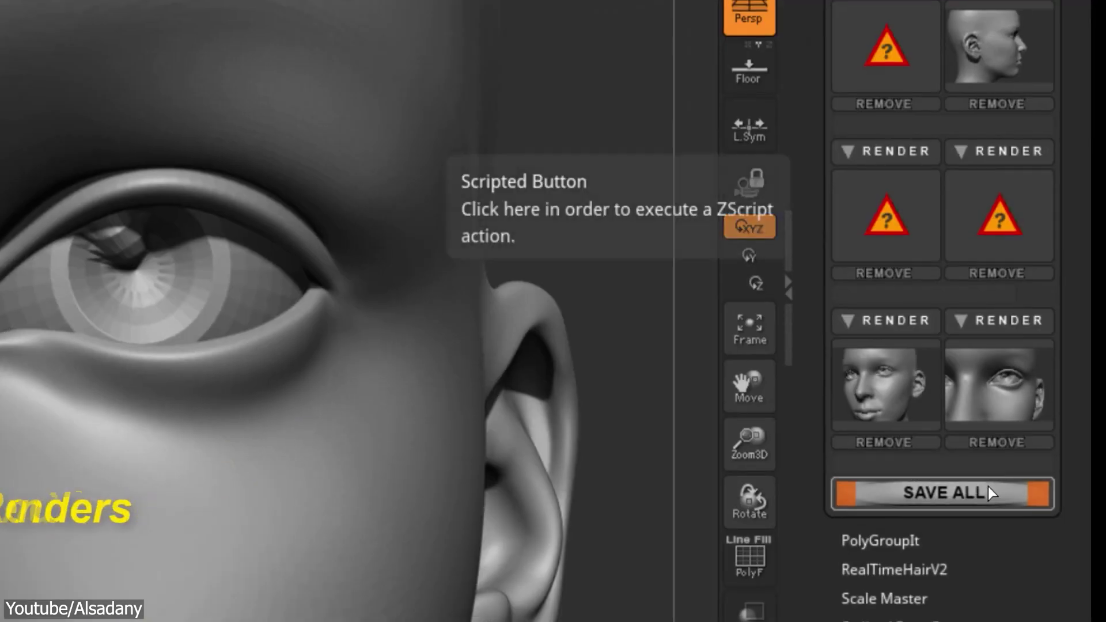
click(973, 541)
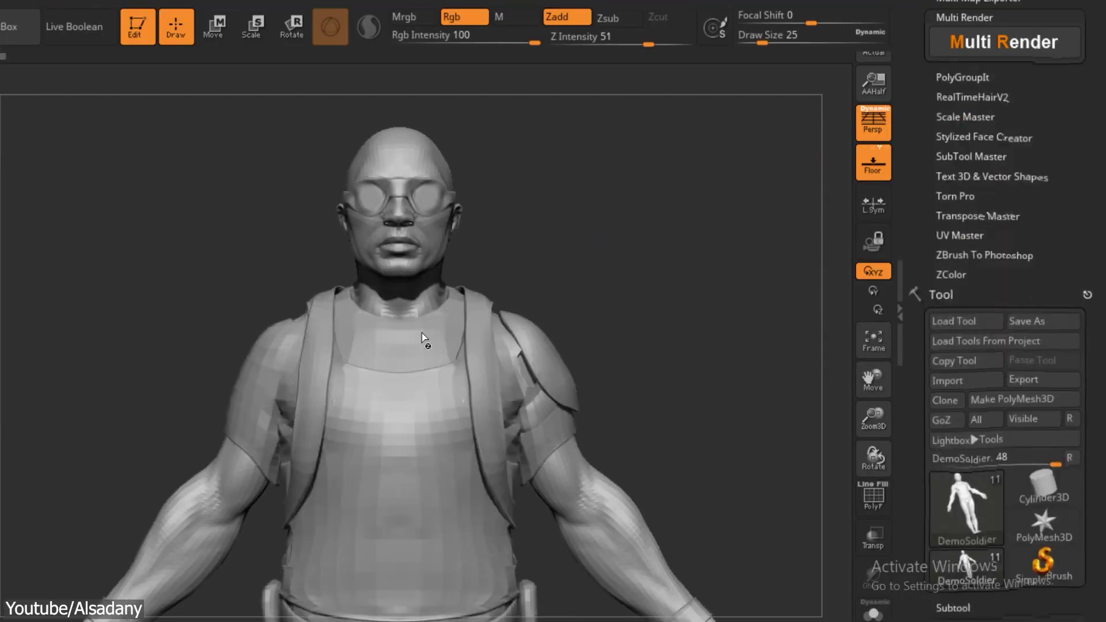
Step: Render the body model into the first Multi Render slot
click(972, 68)
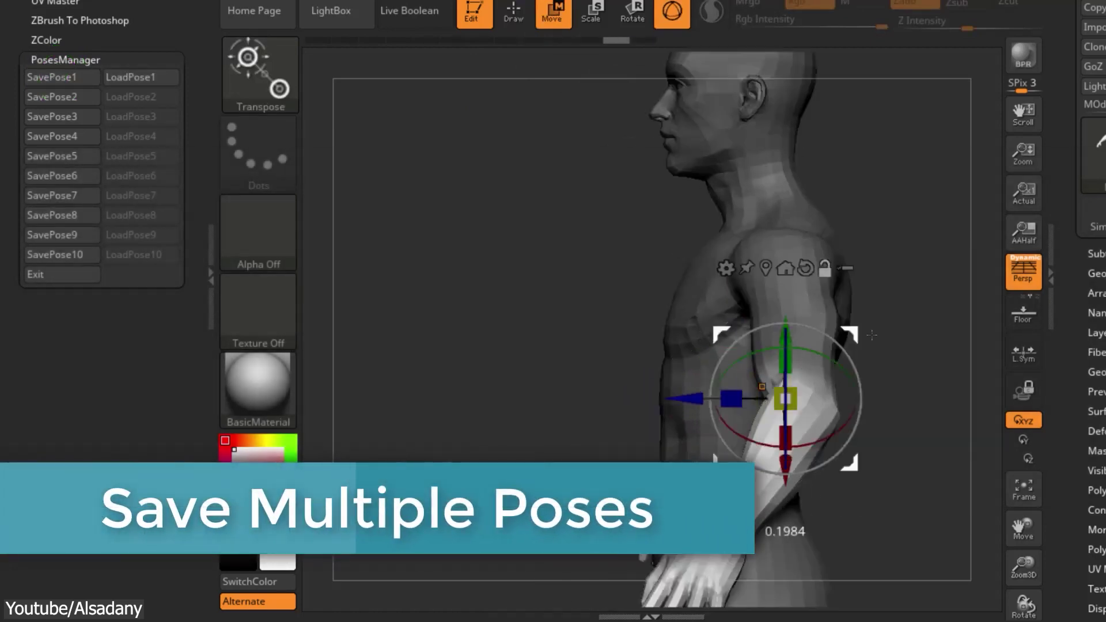
Step: Bend the arm and save it as pose 2, then raise the leg for another pose
mouse_move(775, 403)
mouse_down()
mouse_move(789, 422)
mouse_move(779, 397)
mouse_up()
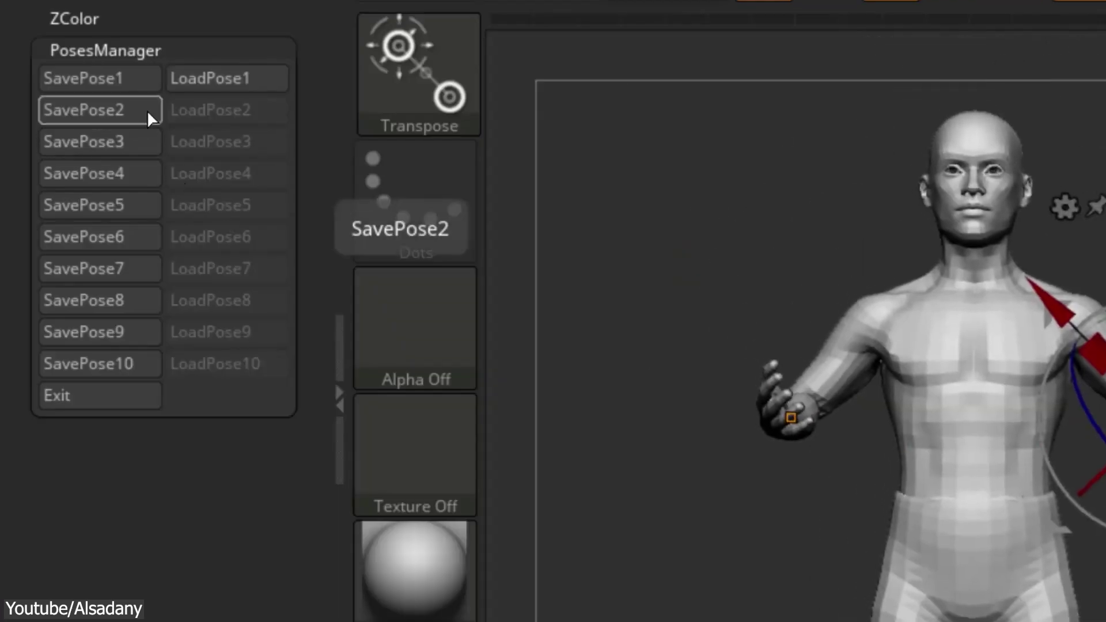
click(147, 110)
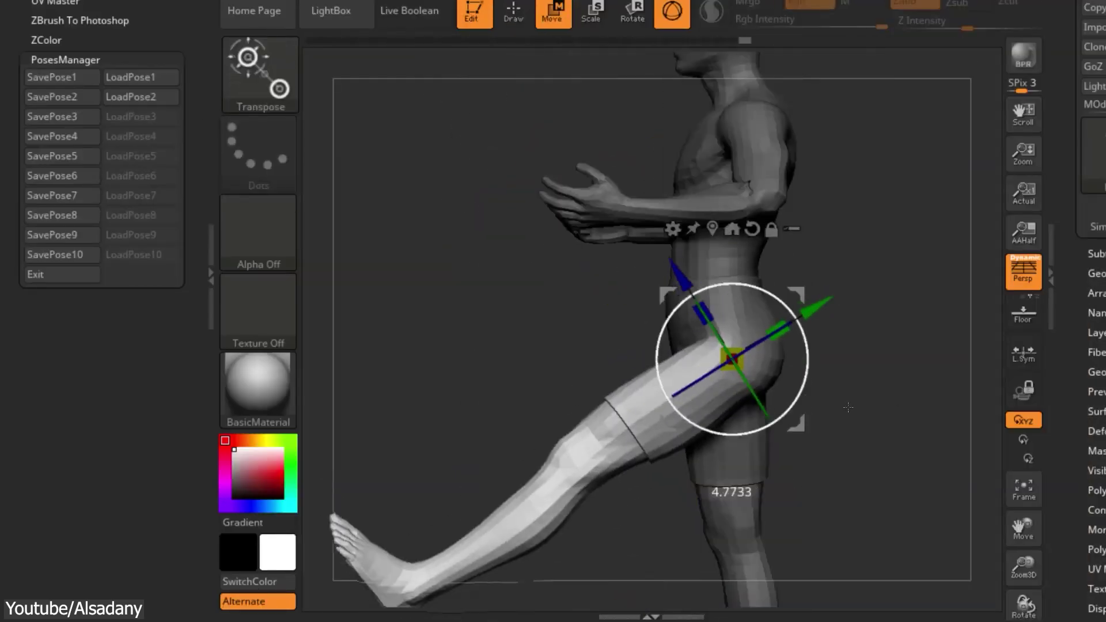
drag(741, 358, 716, 316)
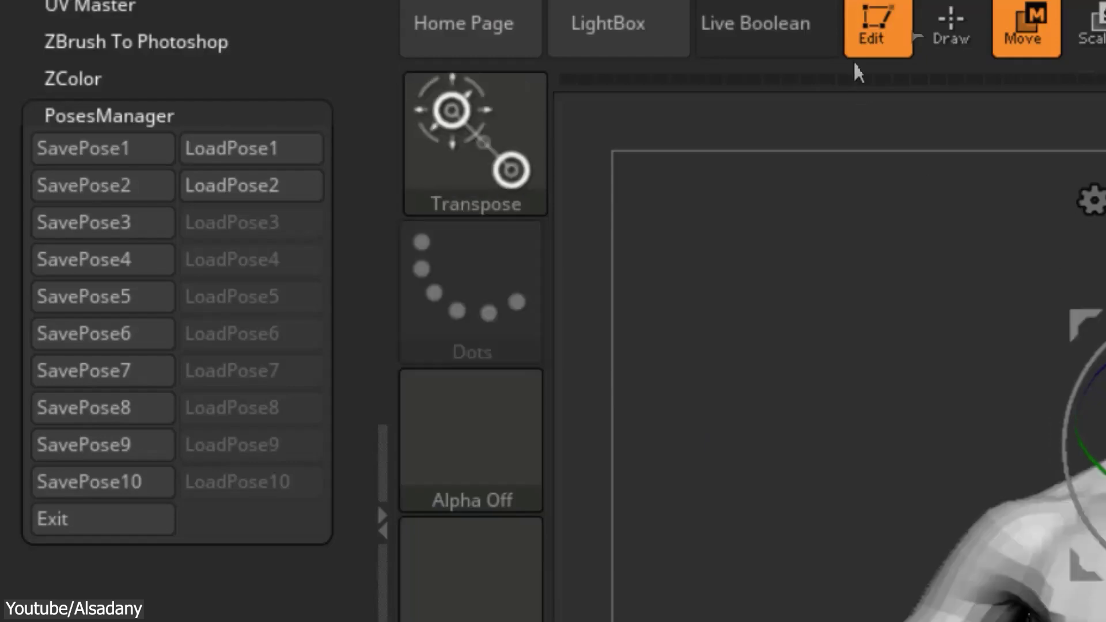
click(510, 11)
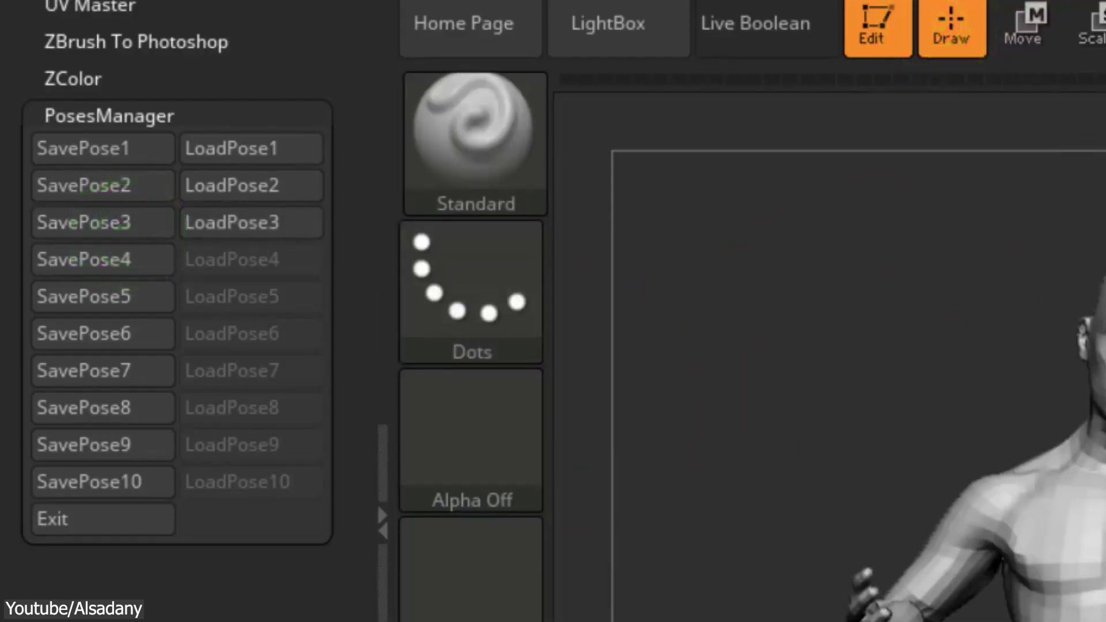
click(881, 217)
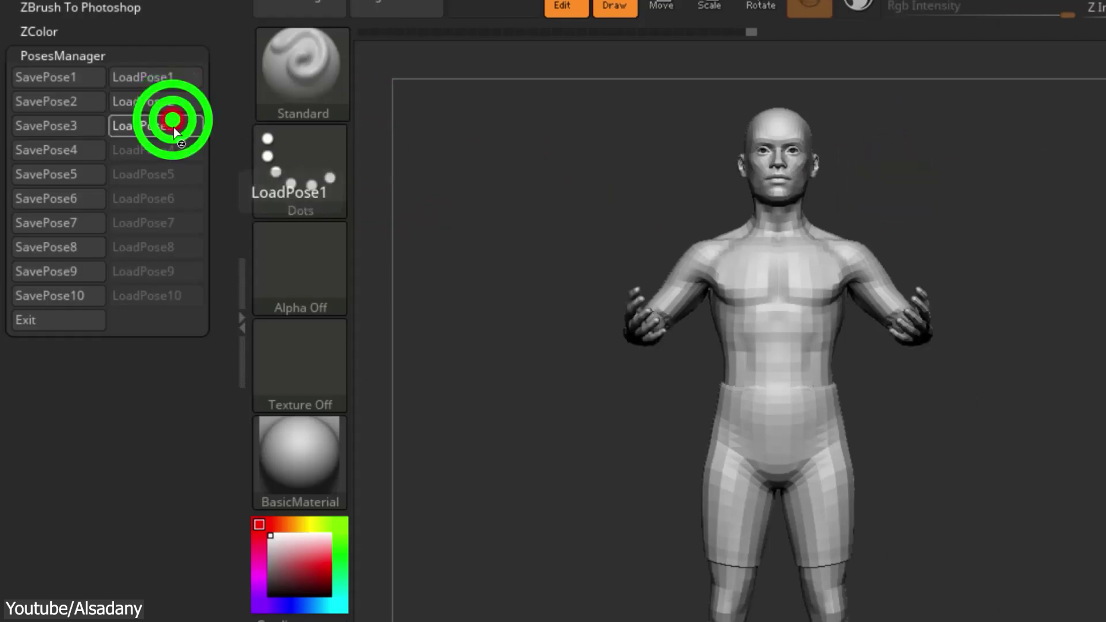
Step: Load the knee-raised pose 3, return to the A-pose, and zoom in on the torso
click(172, 127)
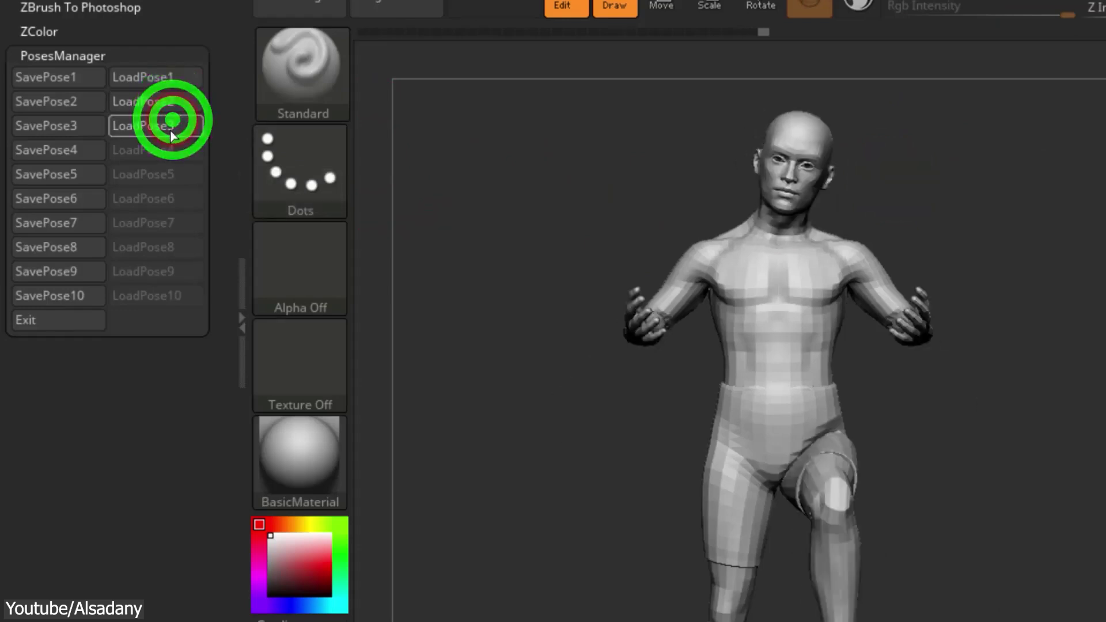
click(173, 77)
alt+drag(947, 140, 948, 158)
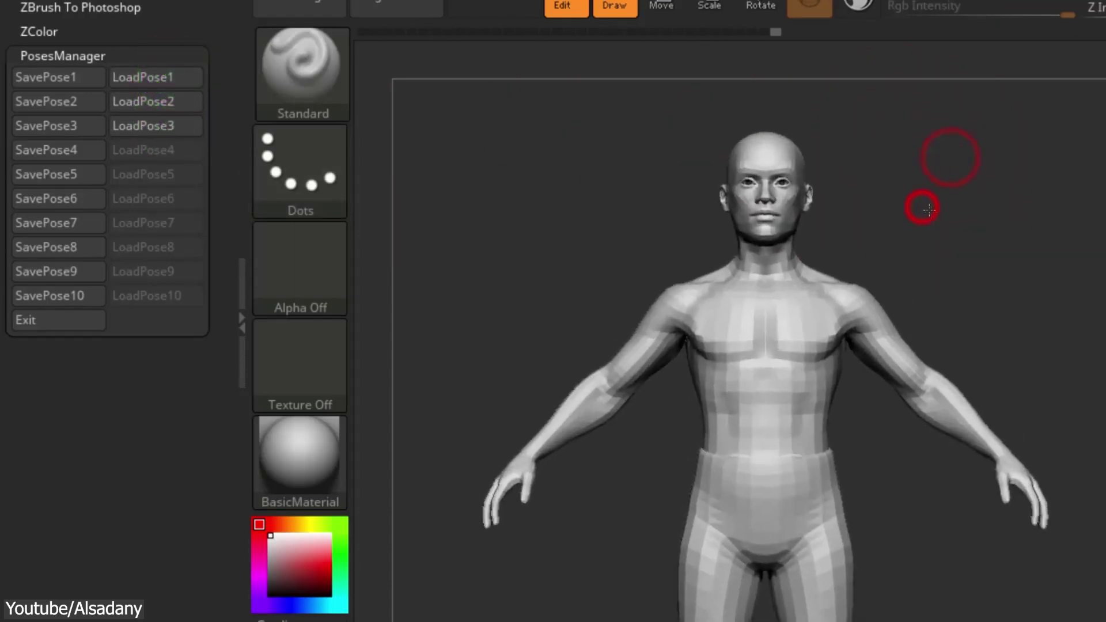
alt+drag(921, 205, 993, 199)
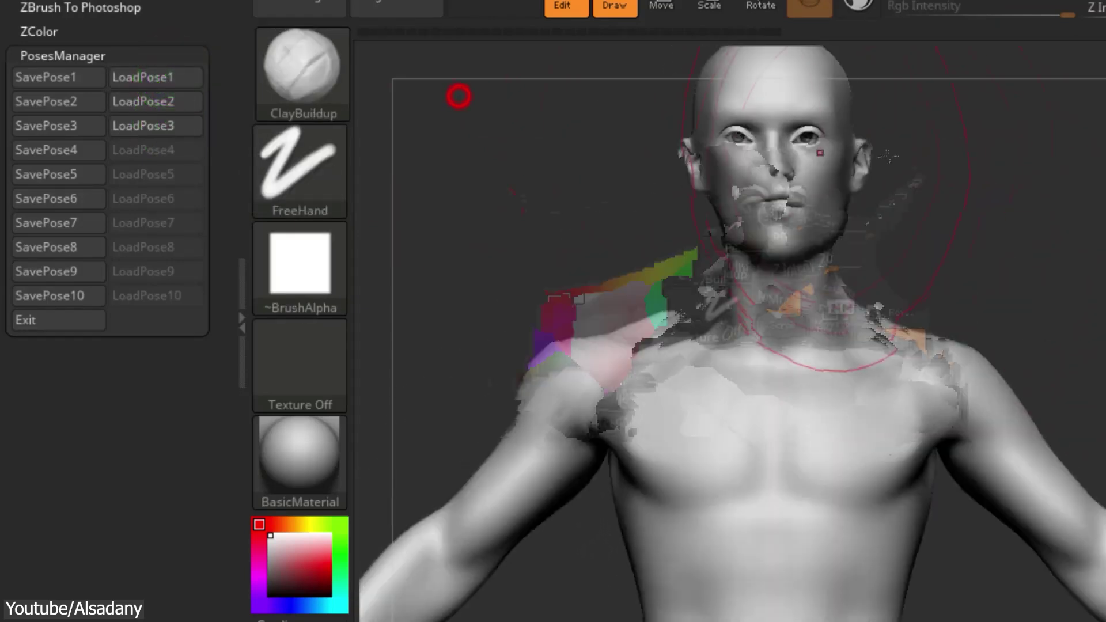
key(space)
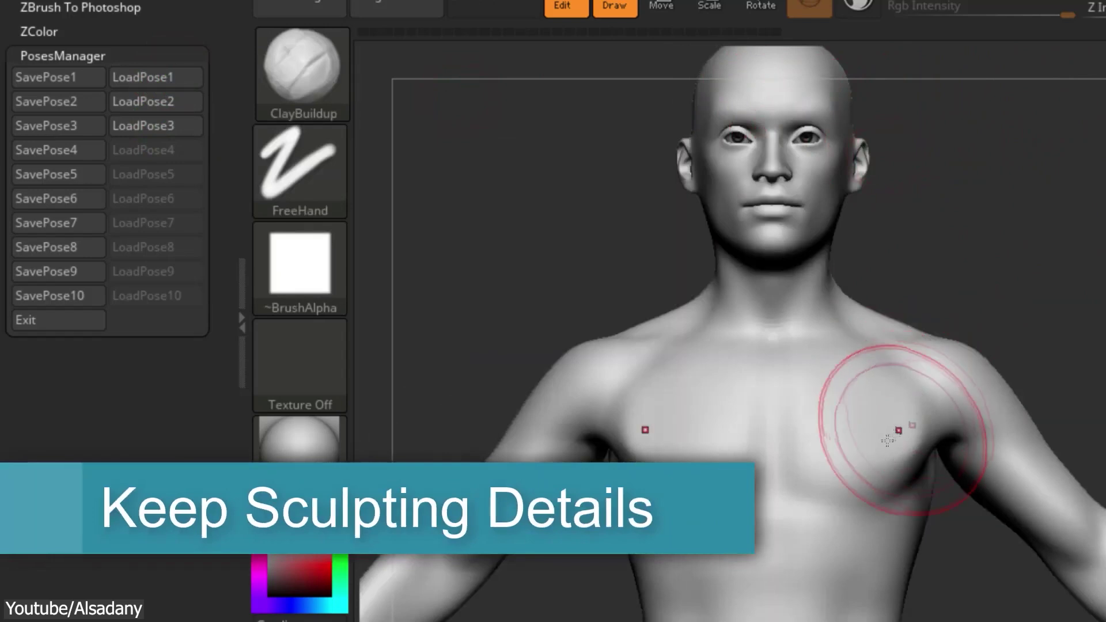
Step: Build up chest muscle detail with ClayBuildup and smooth the abdomen strokes
mouse_move(873, 457)
shift+mouse_down()
mouse_move(870, 428)
mouse_move(892, 409)
shift+mouse_up()
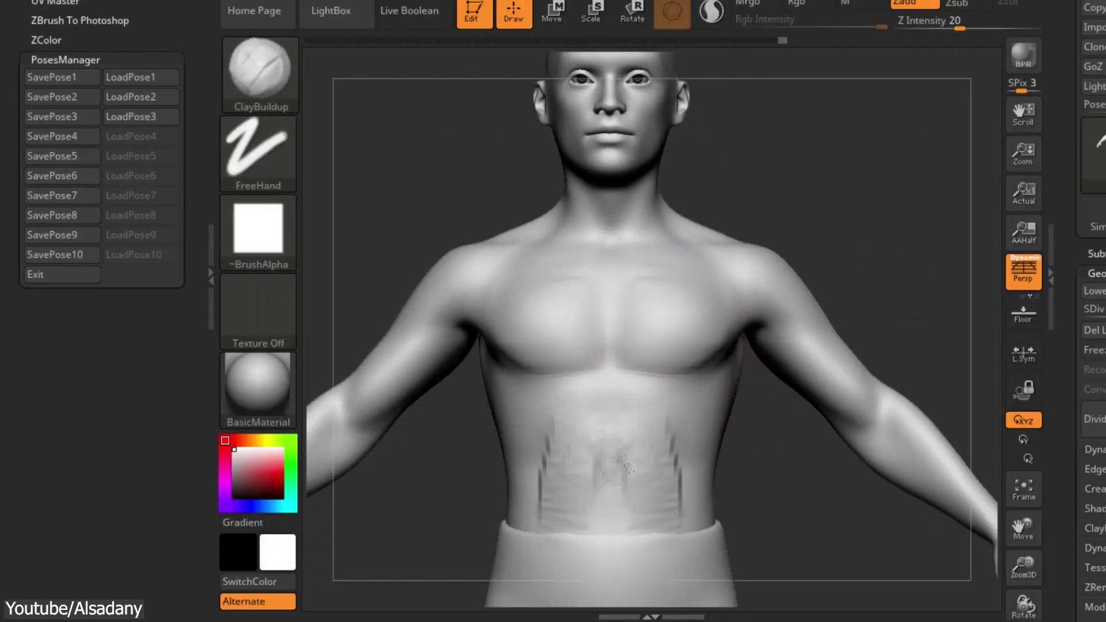
mouse_move(622, 460)
shift+mouse_down()
mouse_move(654, 443)
mouse_move(628, 458)
shift+mouse_up()
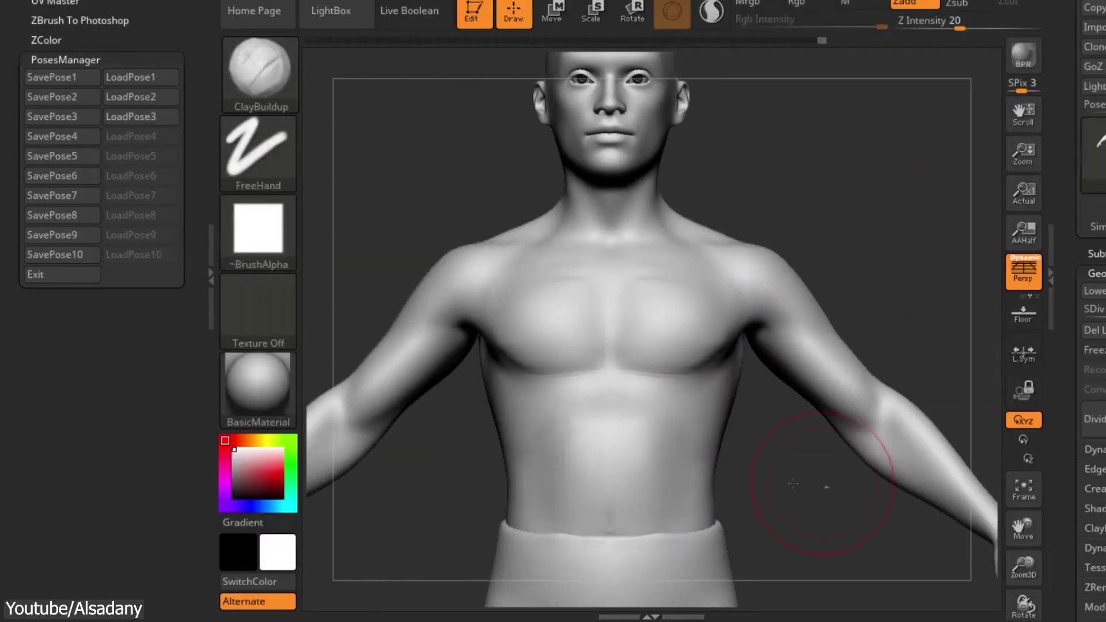
mouse_move(793, 484)
mouse_down()
mouse_move(742, 322)
mouse_move(743, 375)
mouse_up()
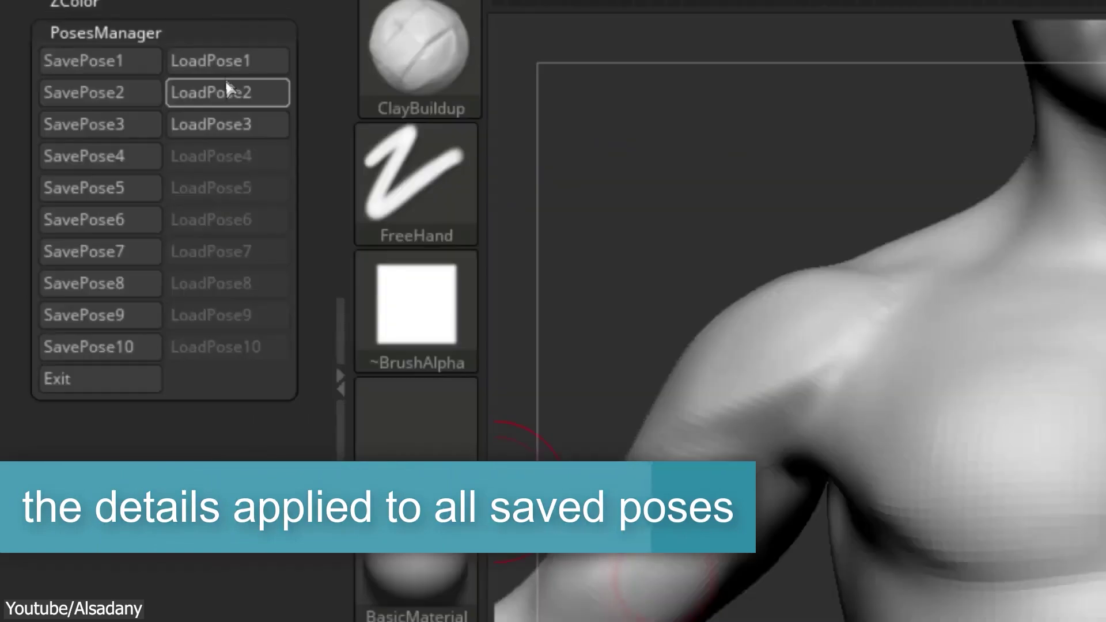
Step: Load poses 2 and 3 to confirm the new detail carries over
click(131, 97)
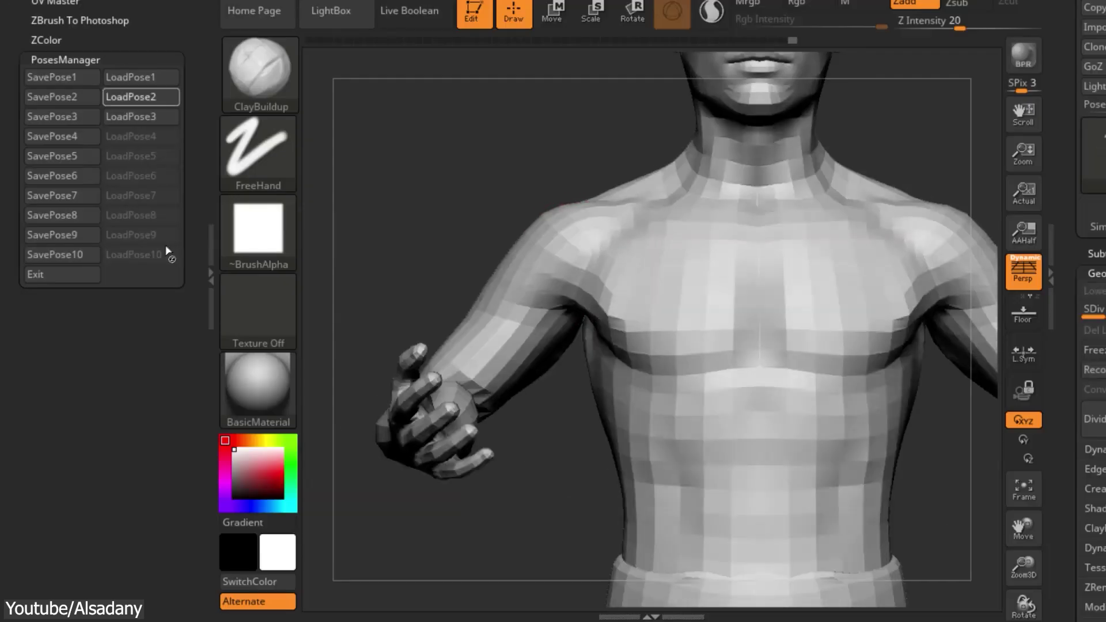
click(146, 116)
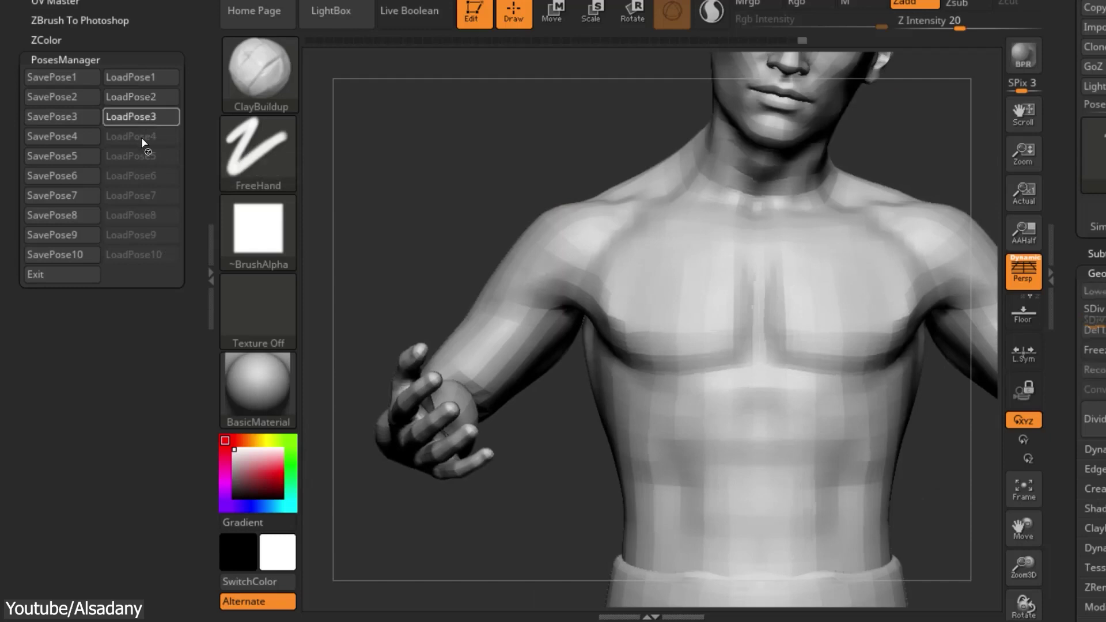
click(139, 97)
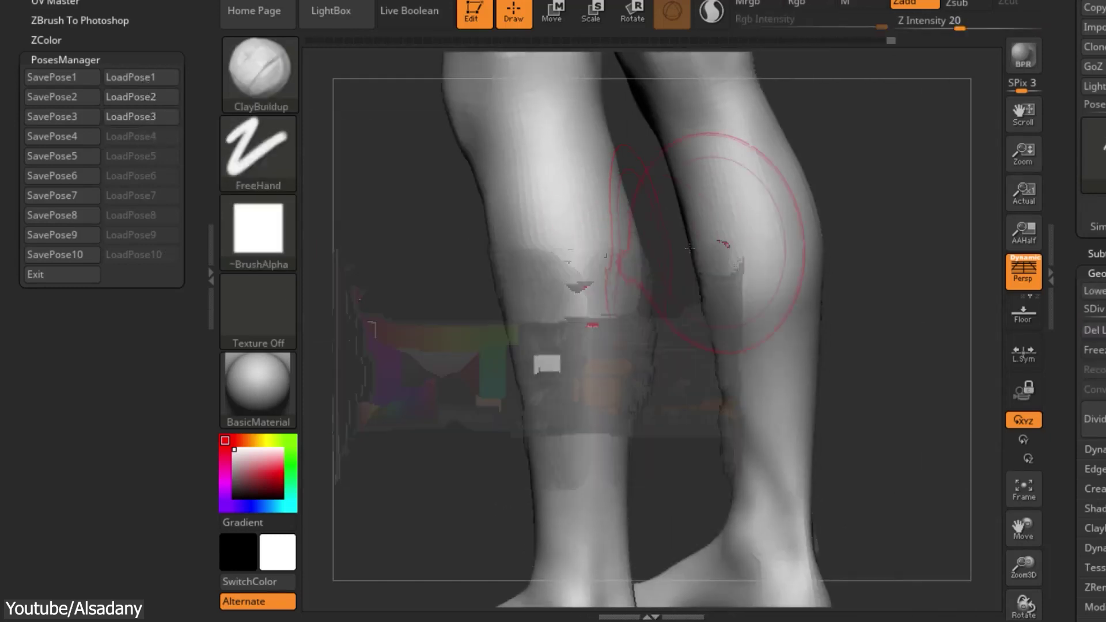
drag(618, 249, 480, 238)
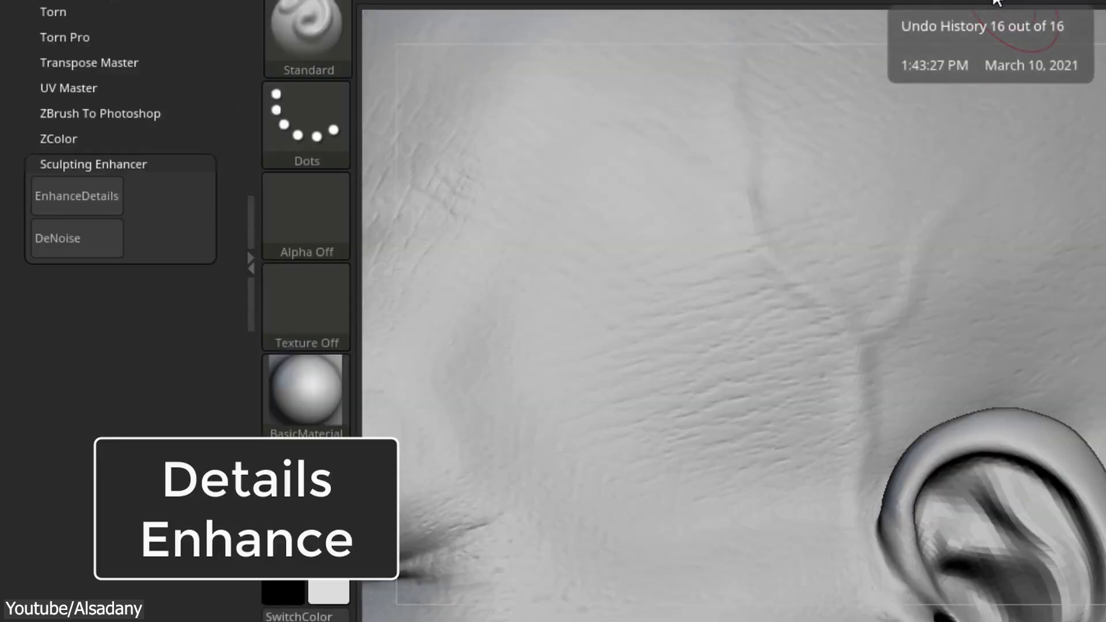
Step: Compare the face before and after enhancement in Undo History, then enhance the cloth model's detail
click(1017, 3)
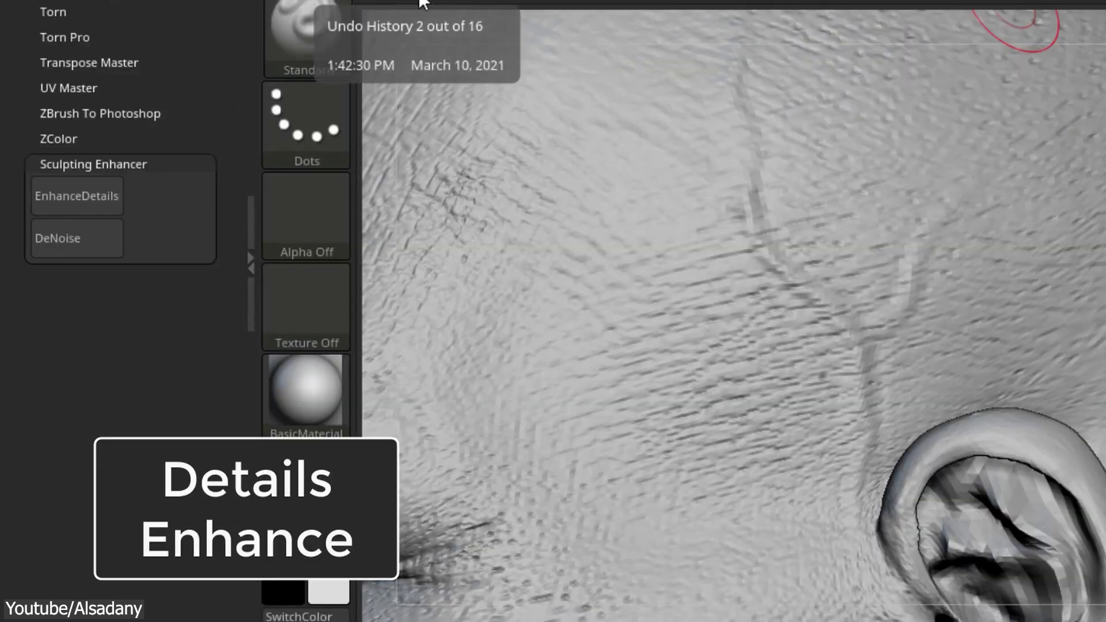
click(925, 5)
click(1007, 6)
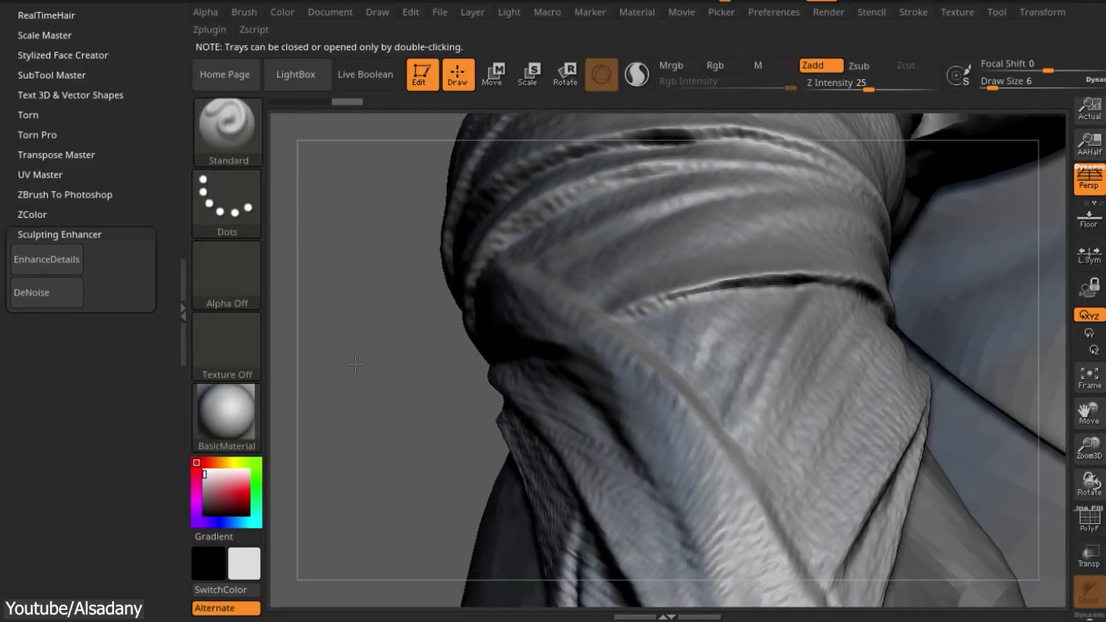
click(19, 262)
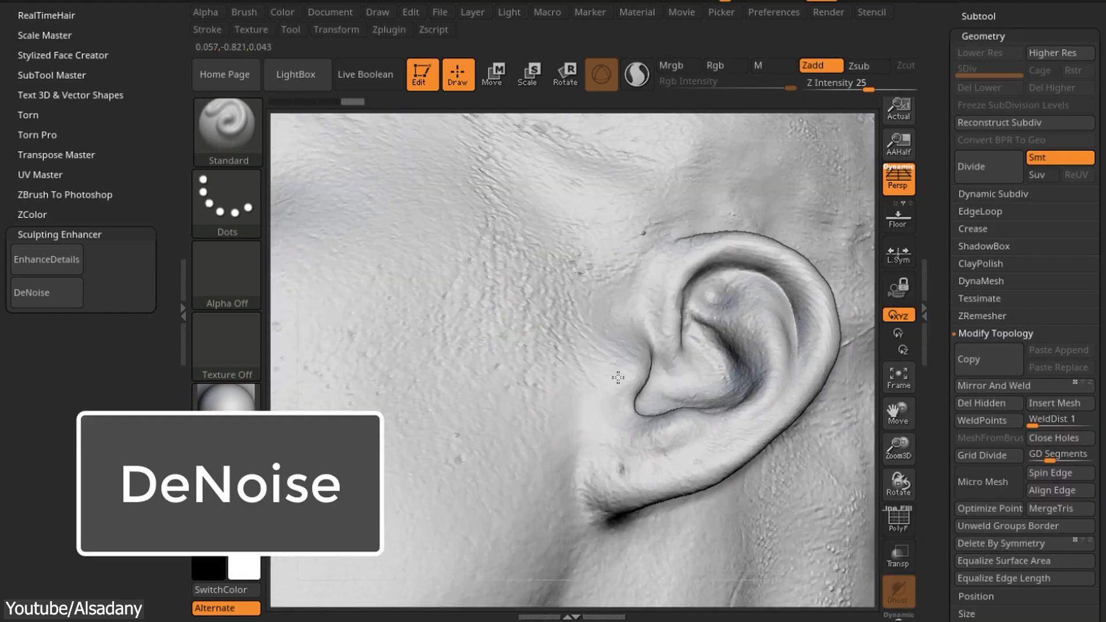
Step: Orbit the head to inspect the denoised skin around the eye, neck and face
right_drag(617, 377, 541, 288)
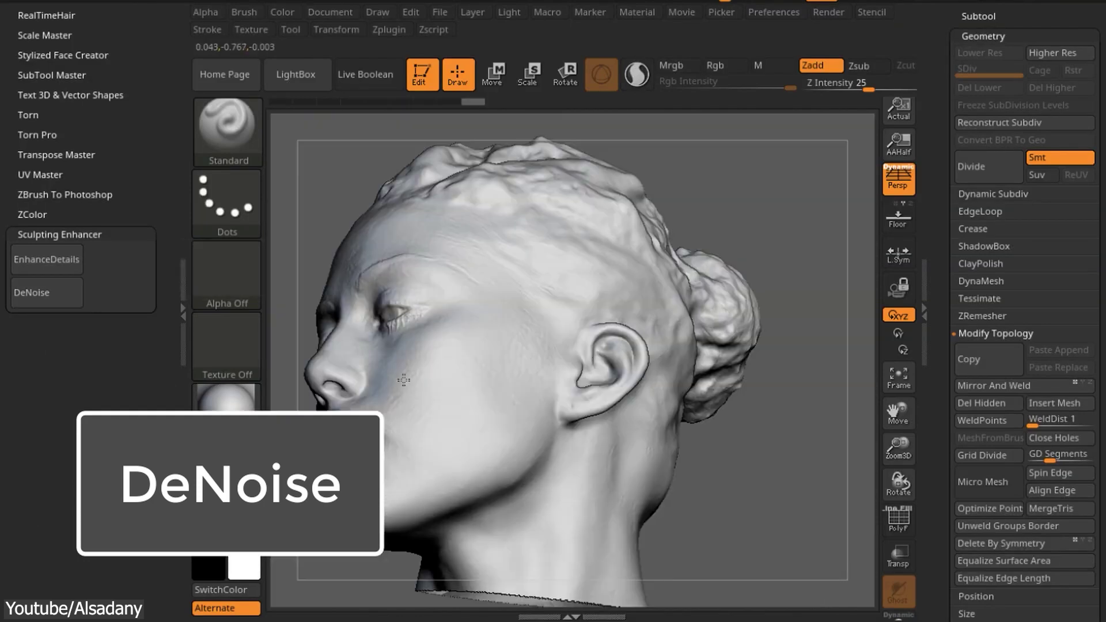
right_drag(575, 346, 657, 446)
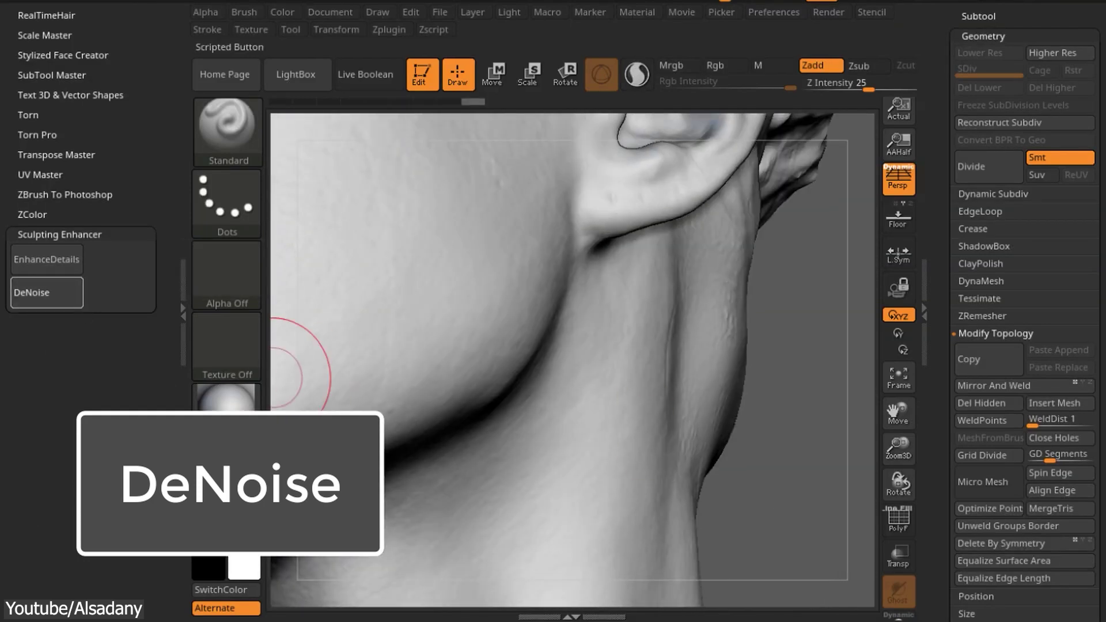
ctrl+right_drag(812, 412, 415, 381)
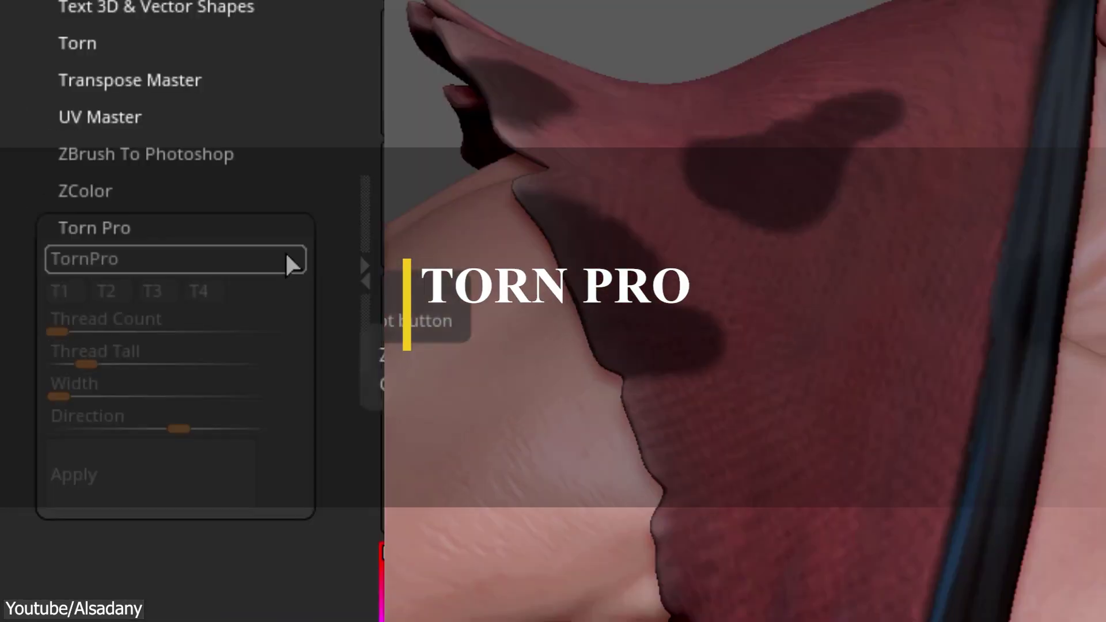
Step: Tear the masked shoulder patches into holes with T2 threads at length 182, applied as fibres
click(173, 272)
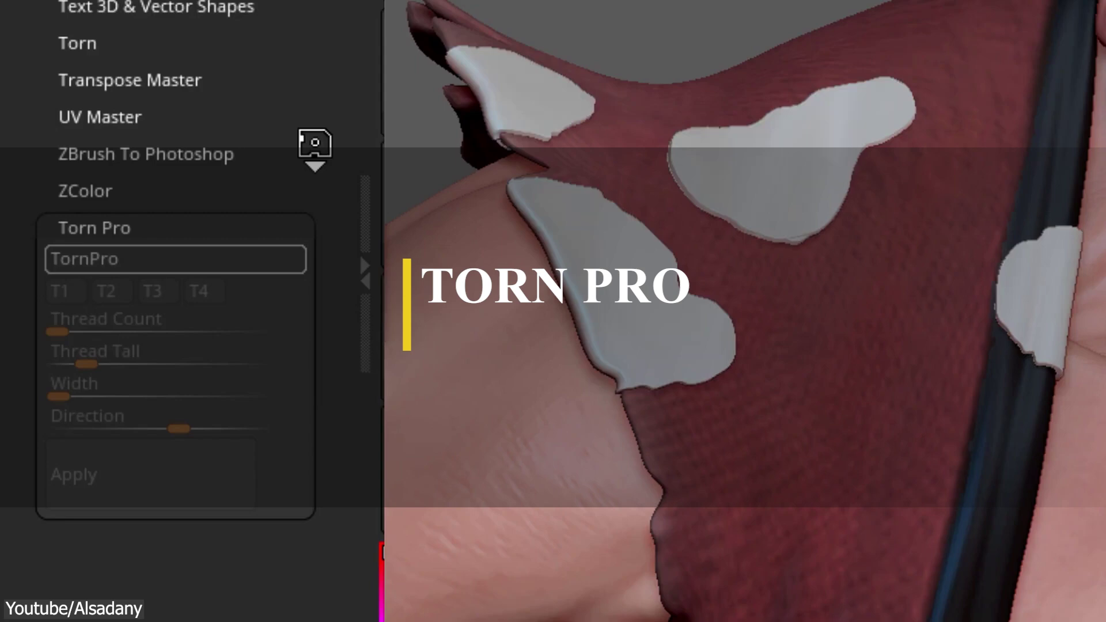
click(65, 291)
click(112, 291)
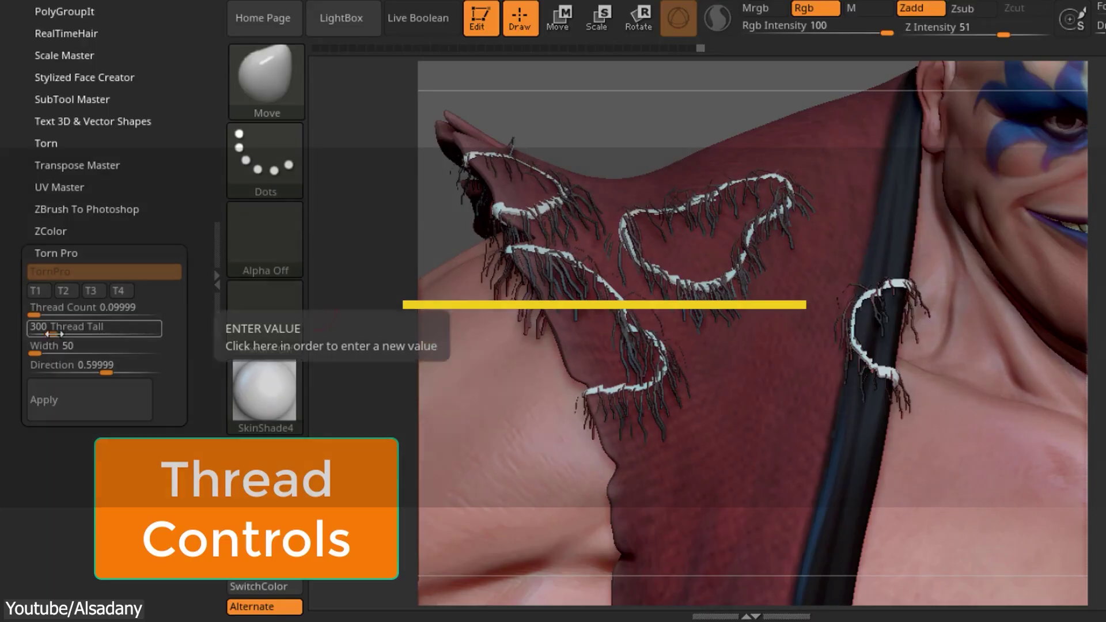
drag(86, 364, 118, 358)
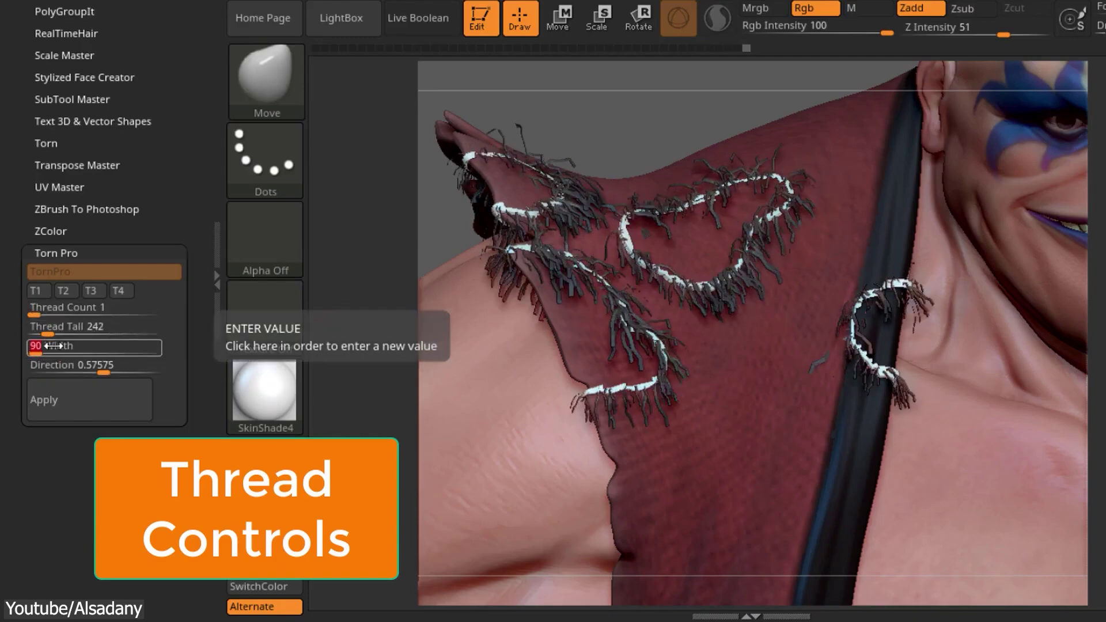
click(95, 402)
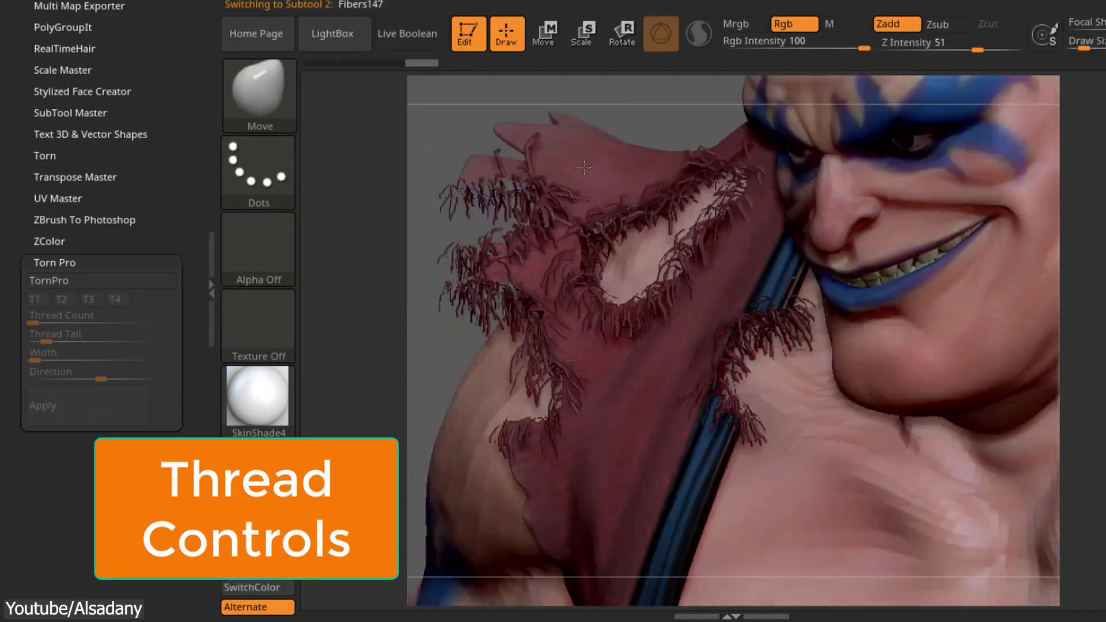
drag(584, 167, 563, 110)
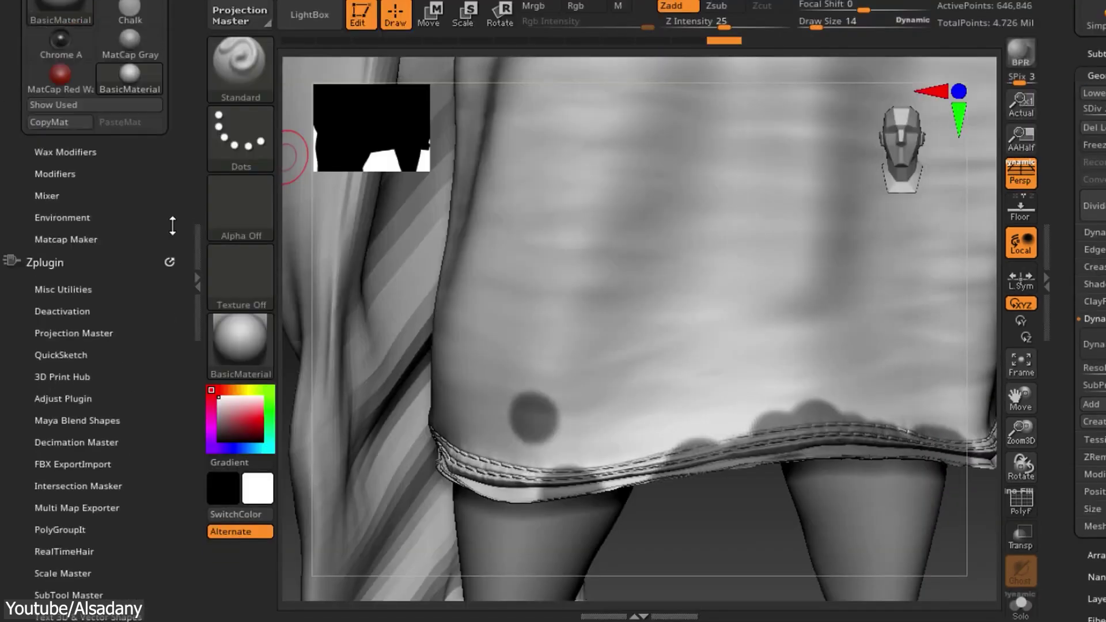
Step: Enable TornPro on the masked hem and try templates T1–T4, ending on the looped preset
scroll(189, 114, down, 8)
click(81, 299)
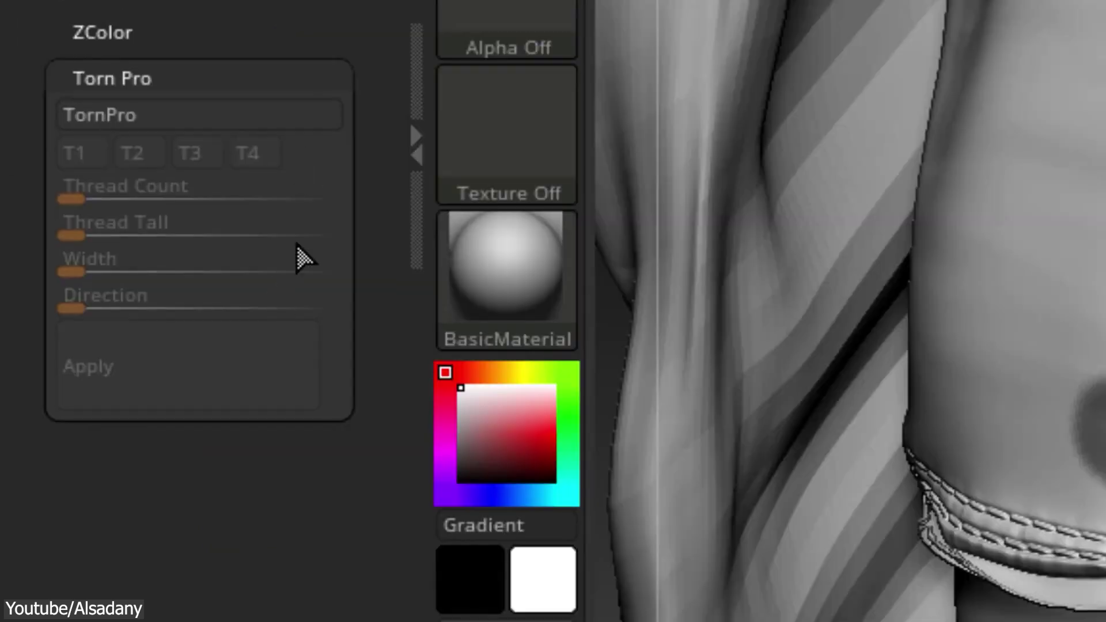
click(297, 127)
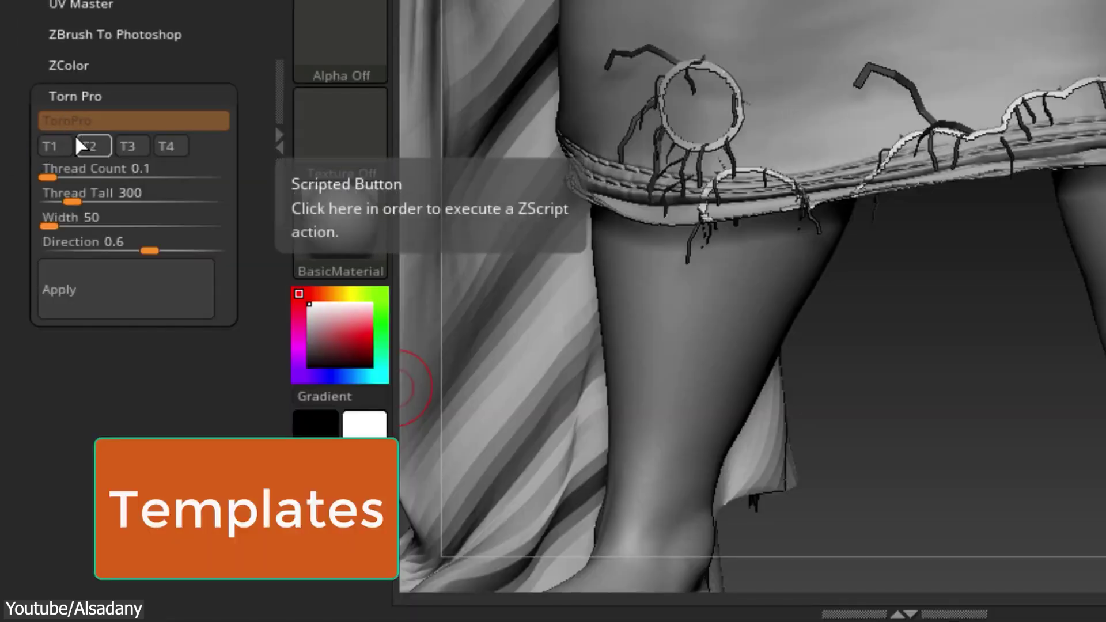
click(67, 144)
click(87, 144)
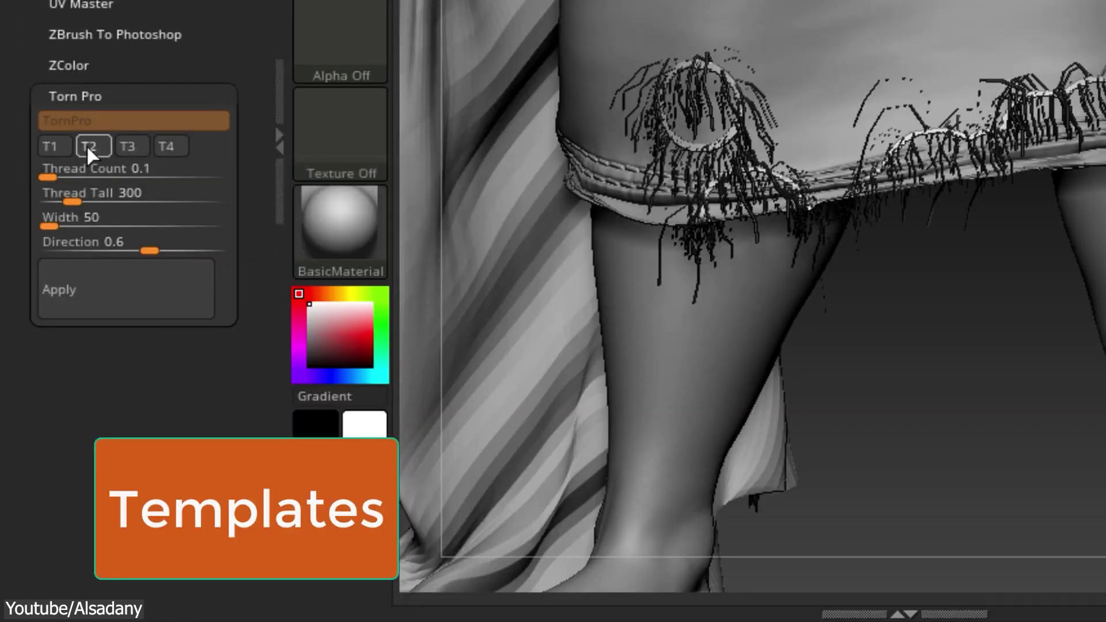
click(118, 144)
click(166, 144)
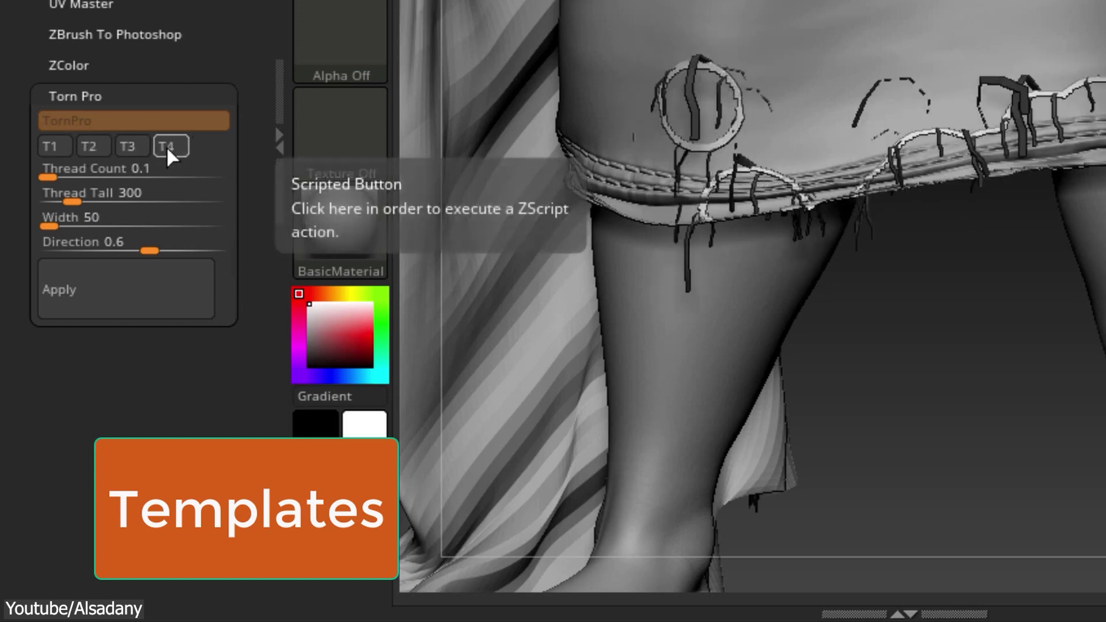
Step: Set Thread Count 2 and Thread Tall 110, then bake the fringe into the skirt mesh
click(58, 172)
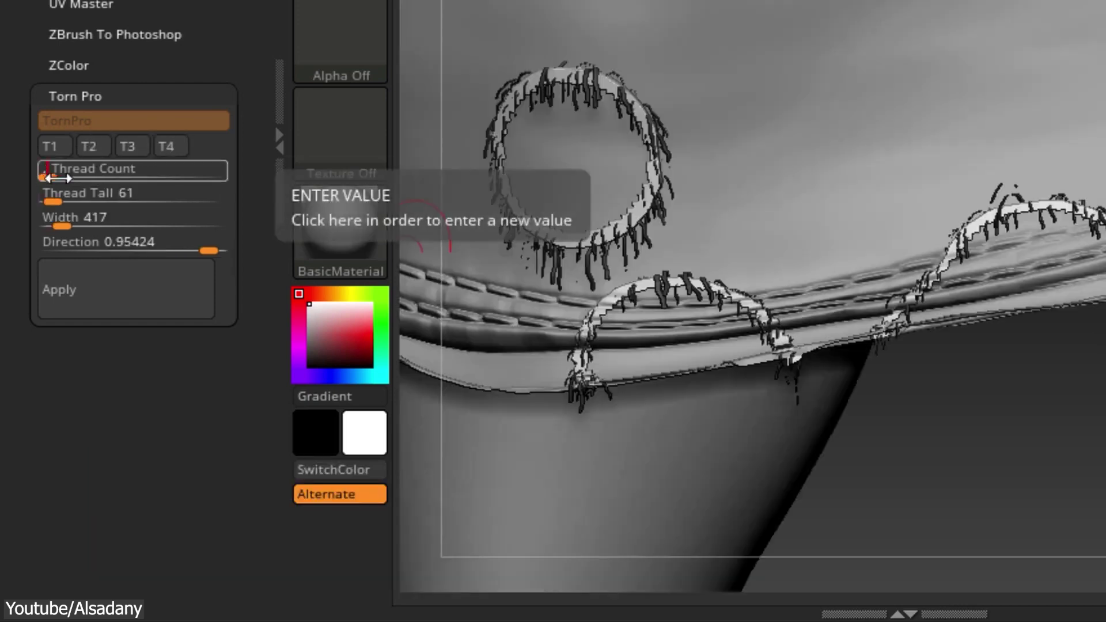
text(.9)
key(Return)
click(52, 196)
text(110)
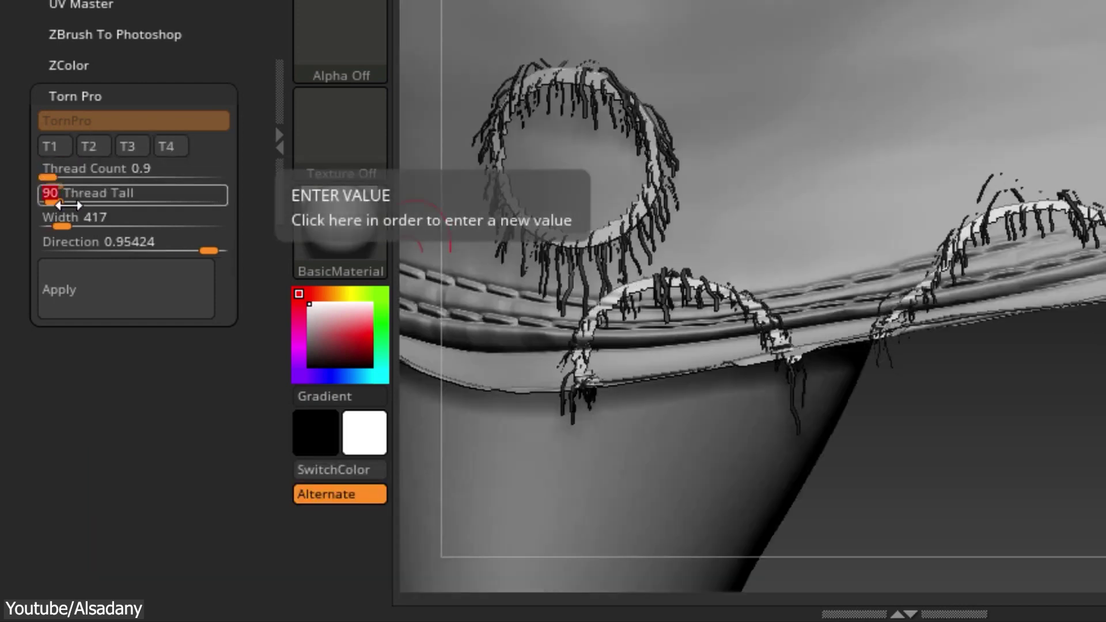
key(Return)
click(52, 173)
text(2)
key(Return)
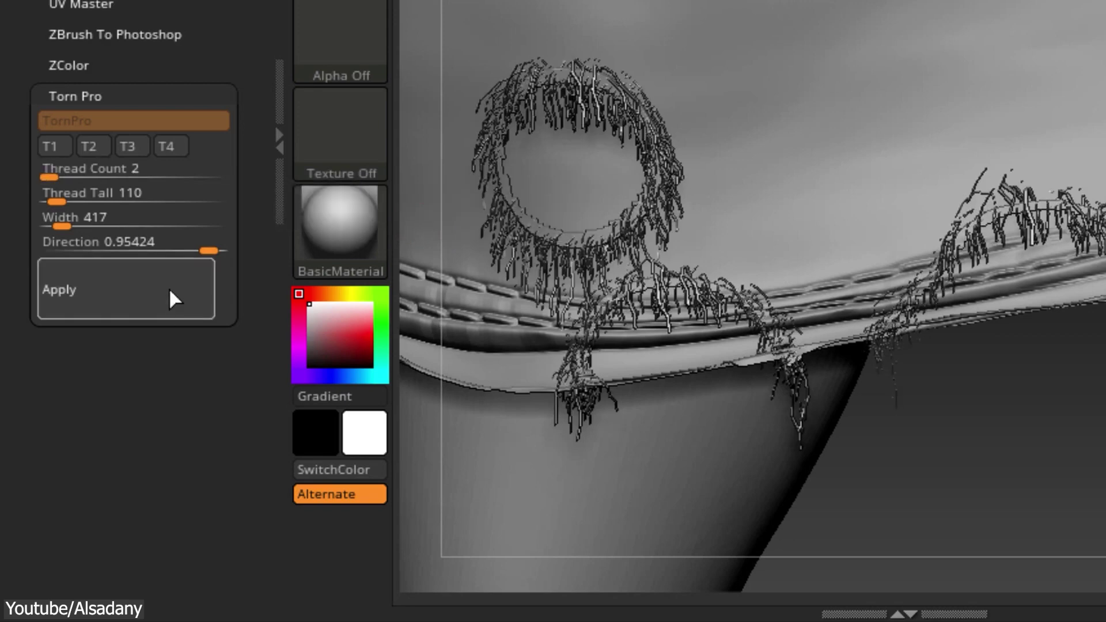
click(173, 296)
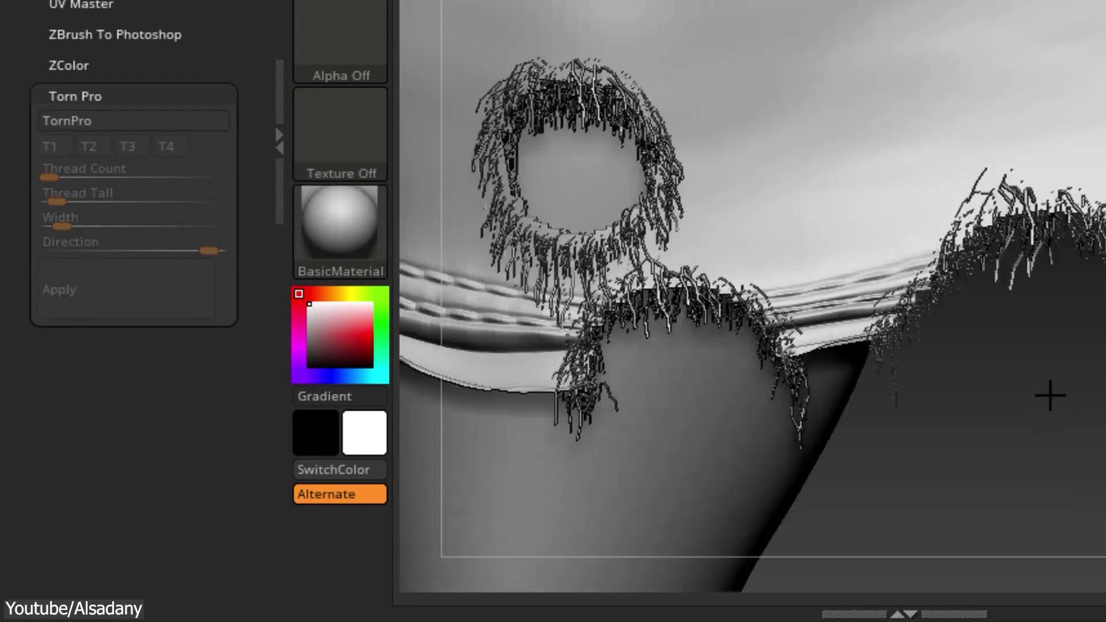
drag(1048, 395, 1090, 160)
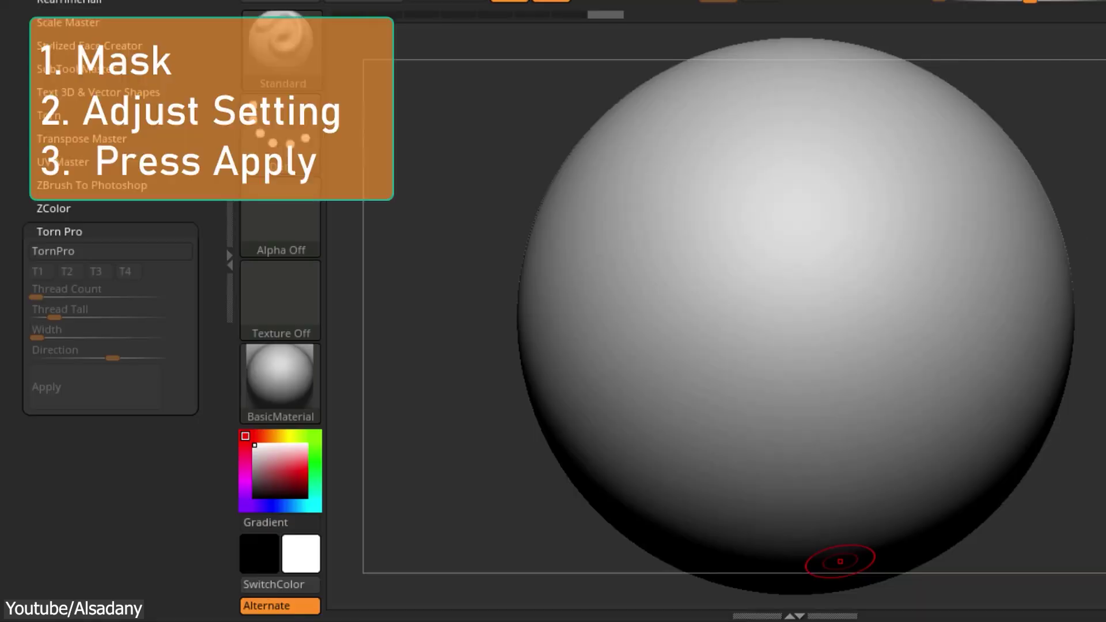
Step: Mask a stroke on the sphere and tear it into a hole with sparse, thin threads
alt+right_drag(839, 561, 804, 557)
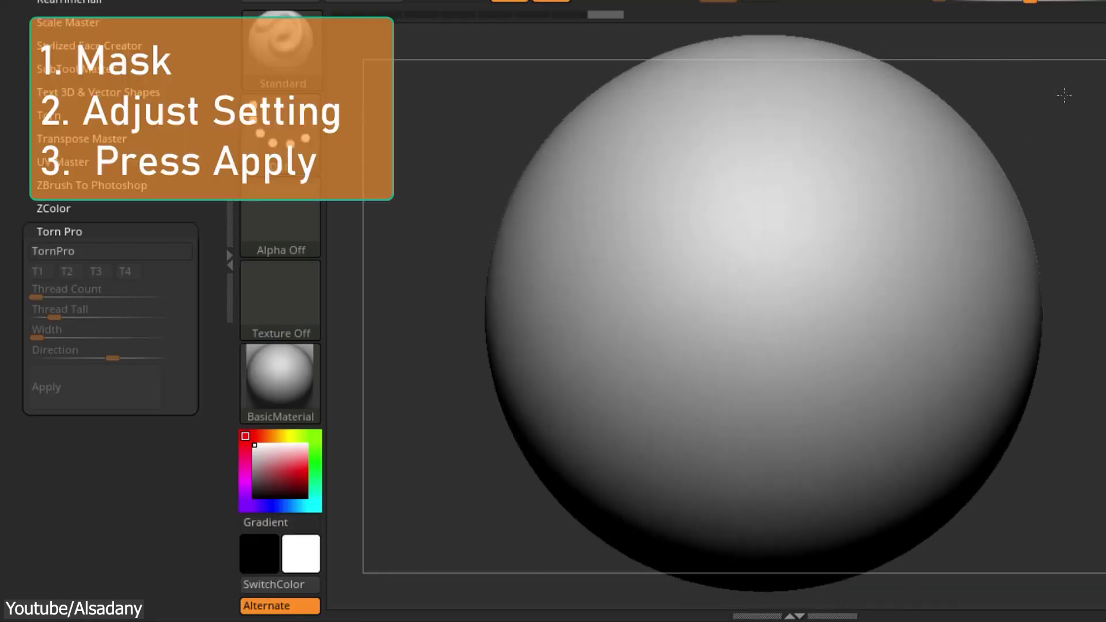
click(123, 253)
click(36, 291)
drag(36, 291, 1, 284)
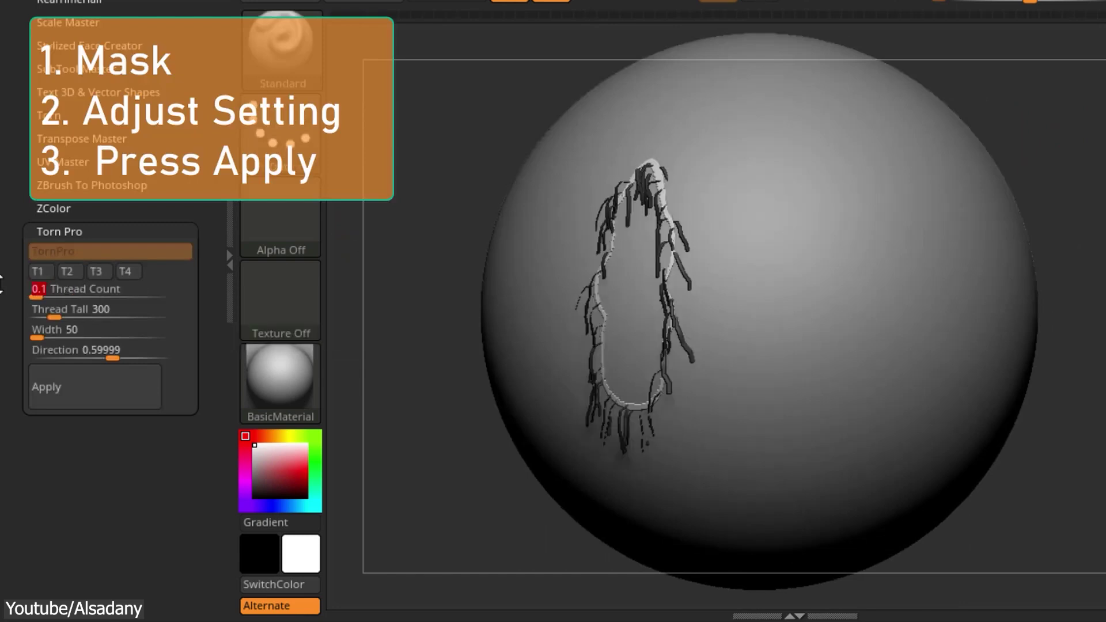
click(63, 396)
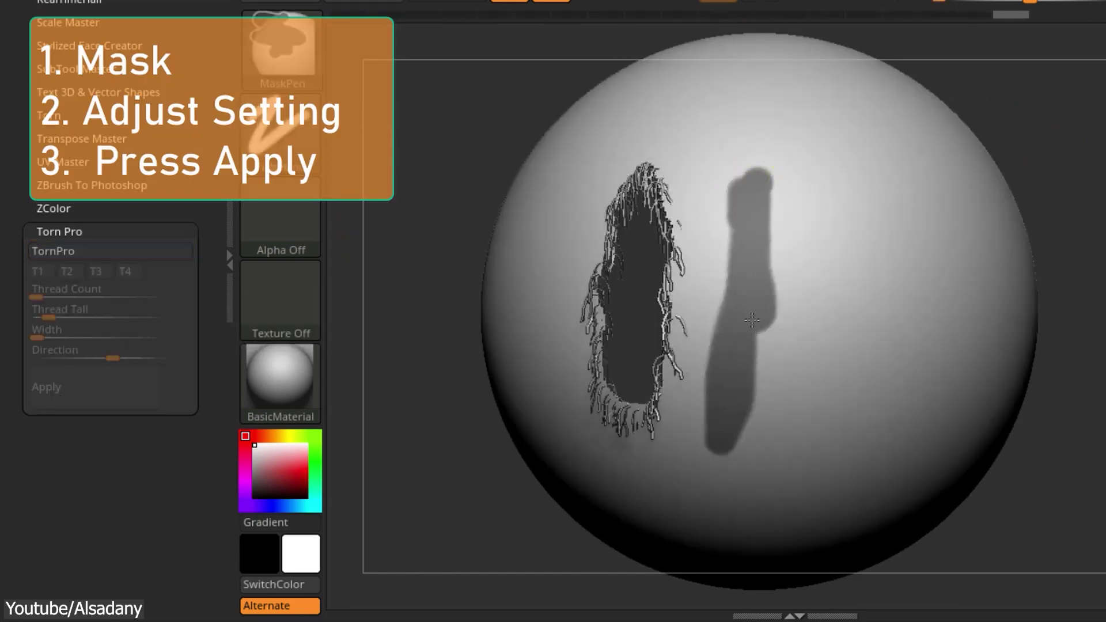
Step: Tear the second mask stroke into a hole edged with short, sparse shards
click(109, 253)
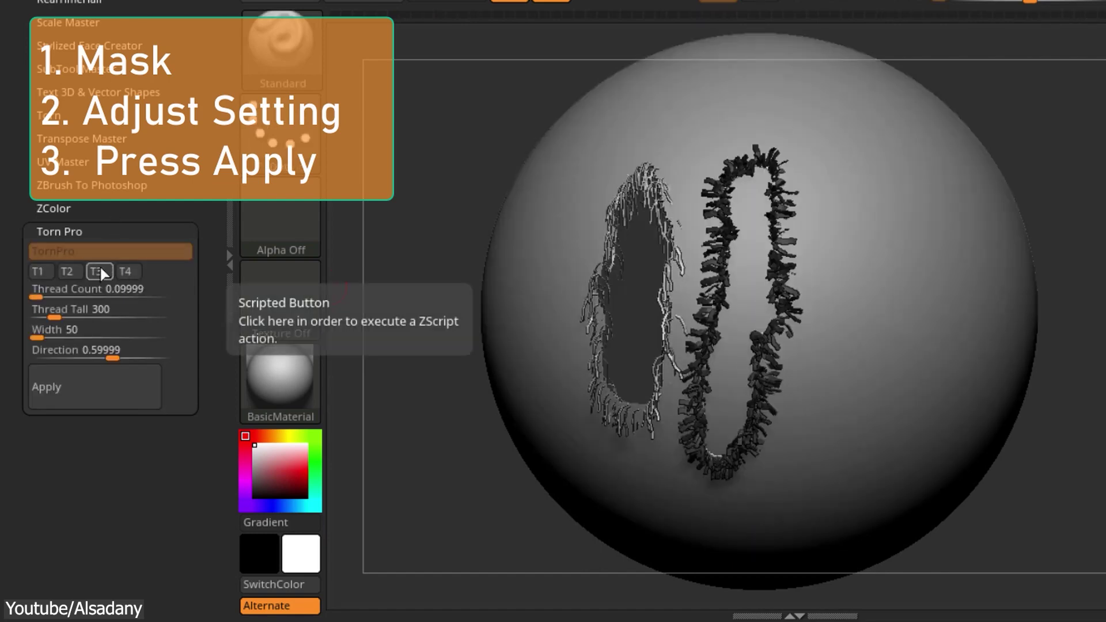
drag(91, 311, 40, 315)
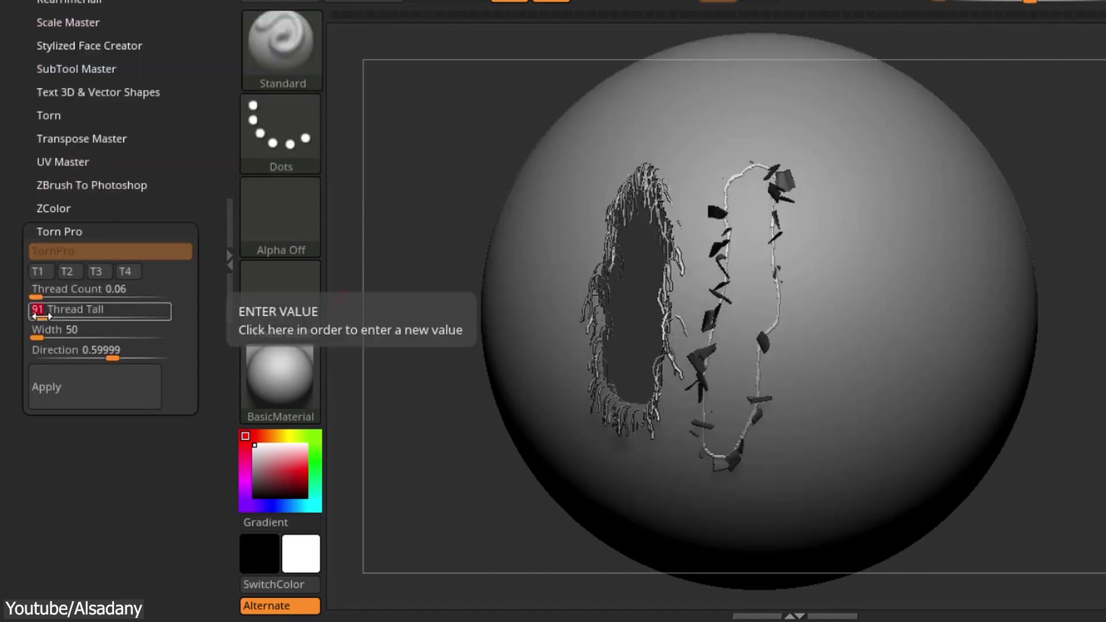
click(65, 392)
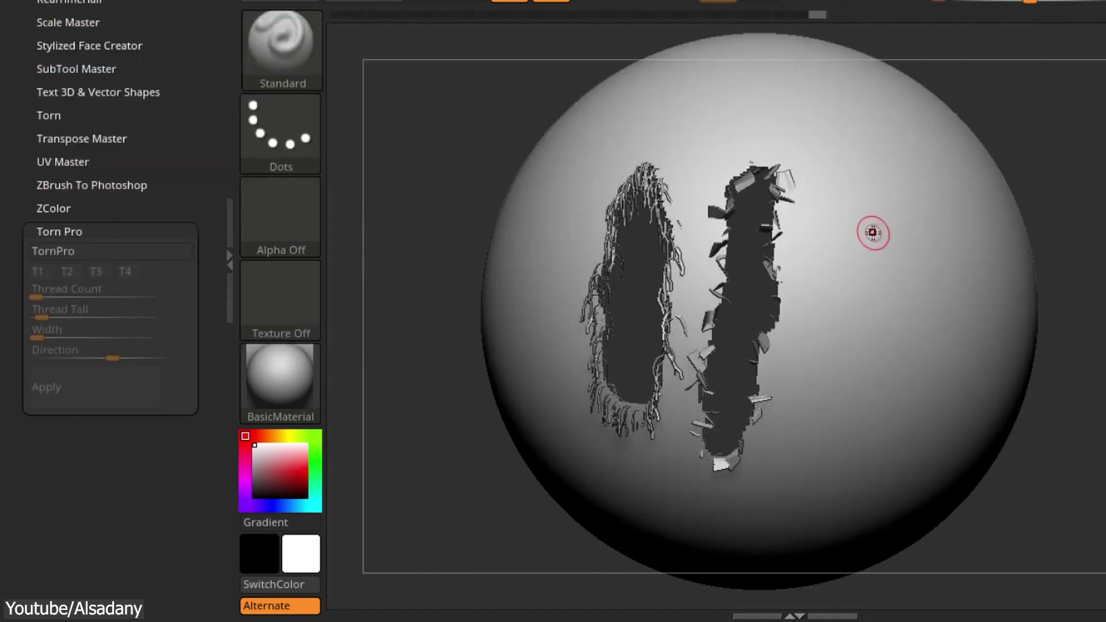
Step: Tear the third stroke into a ring of thinner, sparser threads with wider width and new direction
click(173, 253)
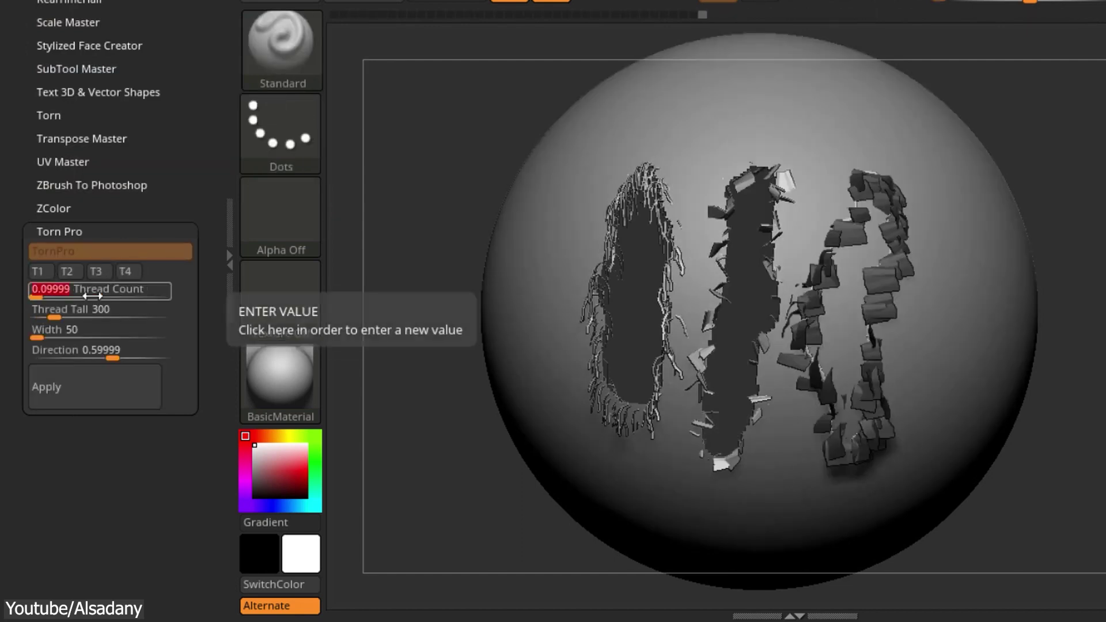
drag(93, 295, 47, 335)
drag(112, 354, 81, 354)
click(92, 388)
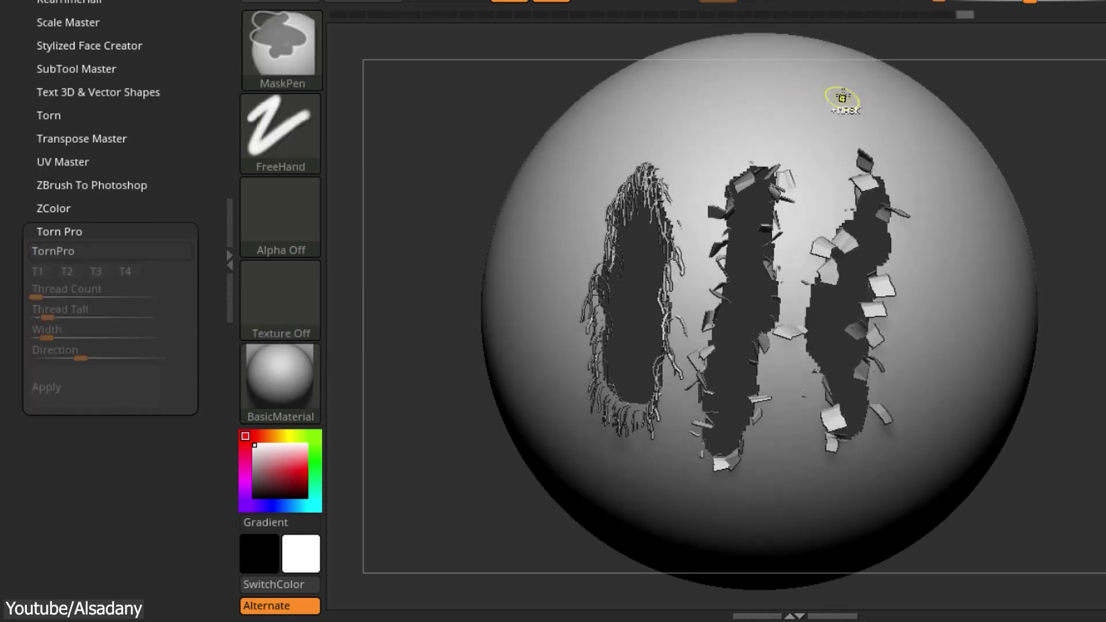
Step: Bake a thread ring on the top stroke, then mask and tear a new stroke on the right side
click(42, 271)
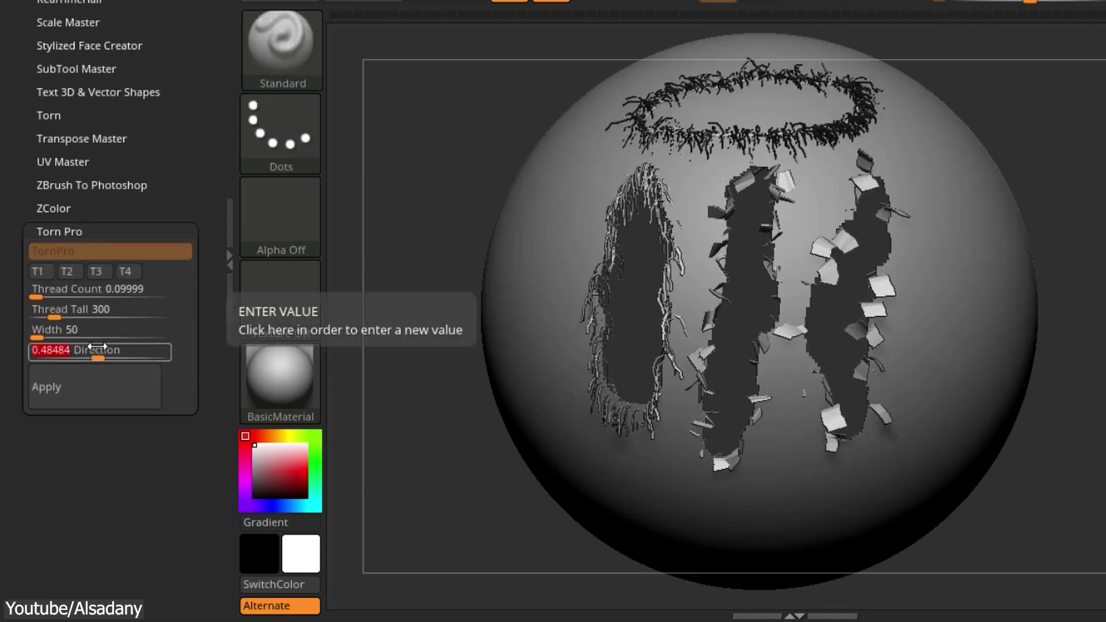
click(110, 389)
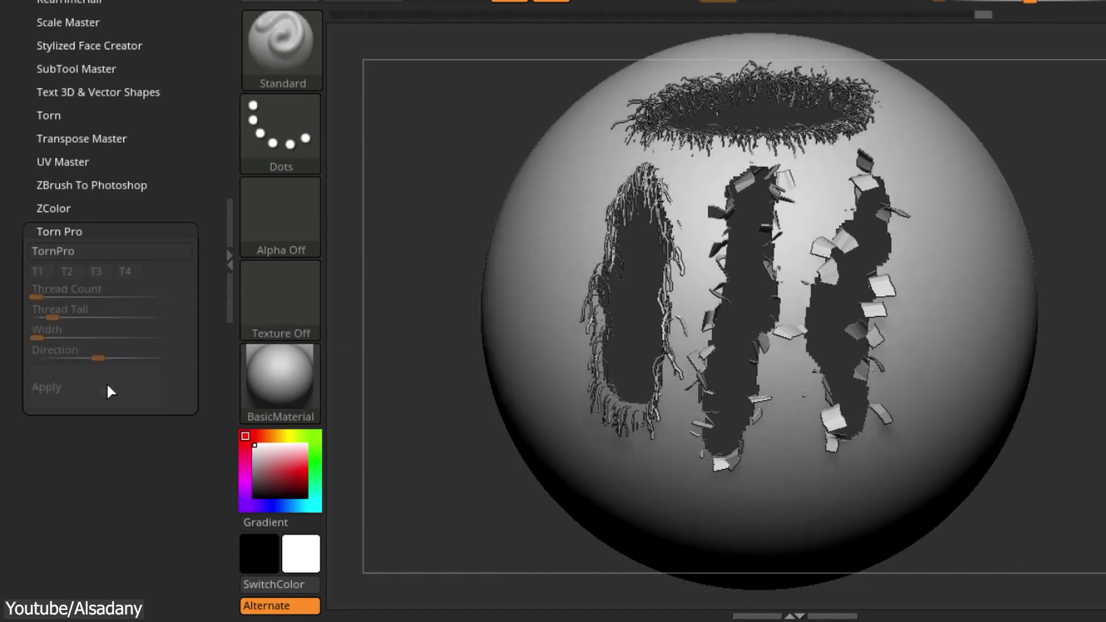
drag(469, 257, 992, 210)
ctrl+drag(921, 178, 950, 426)
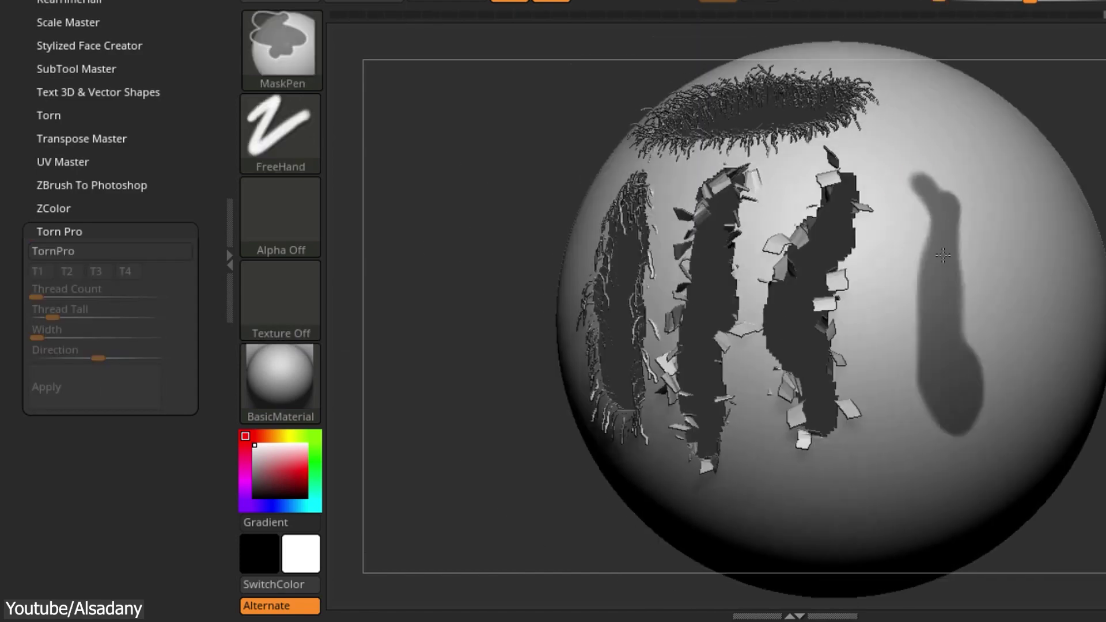
click(103, 247)
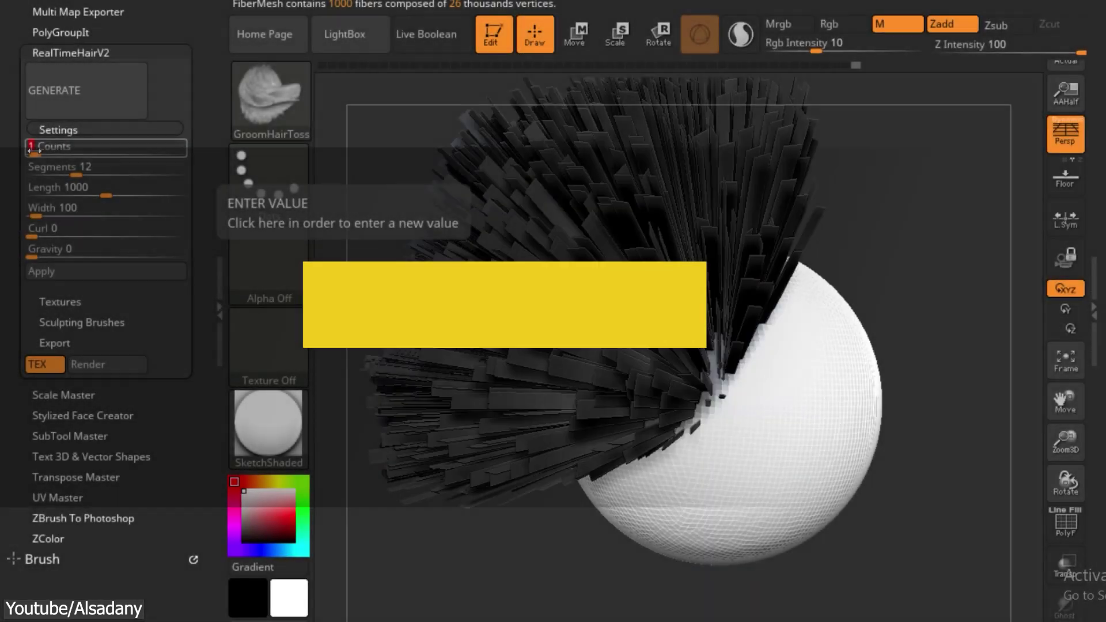
Step: Set hair card count to 1, widen, uncurl and shorten the cards, then try Wavy and another texture
key(Return)
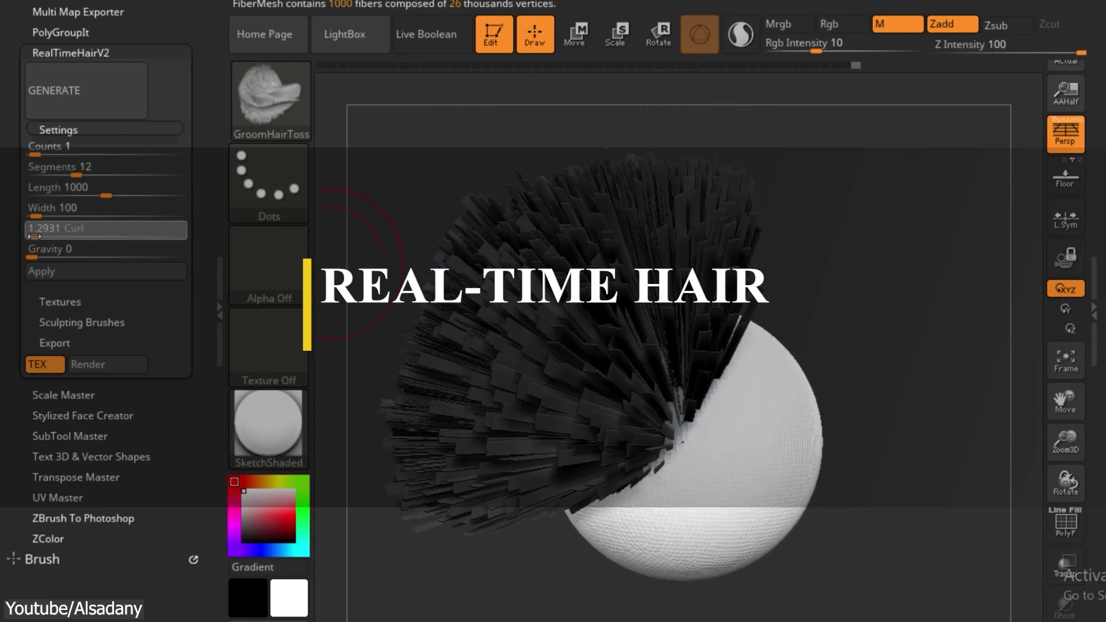
drag(34, 236, 41, 216)
drag(106, 194, 90, 194)
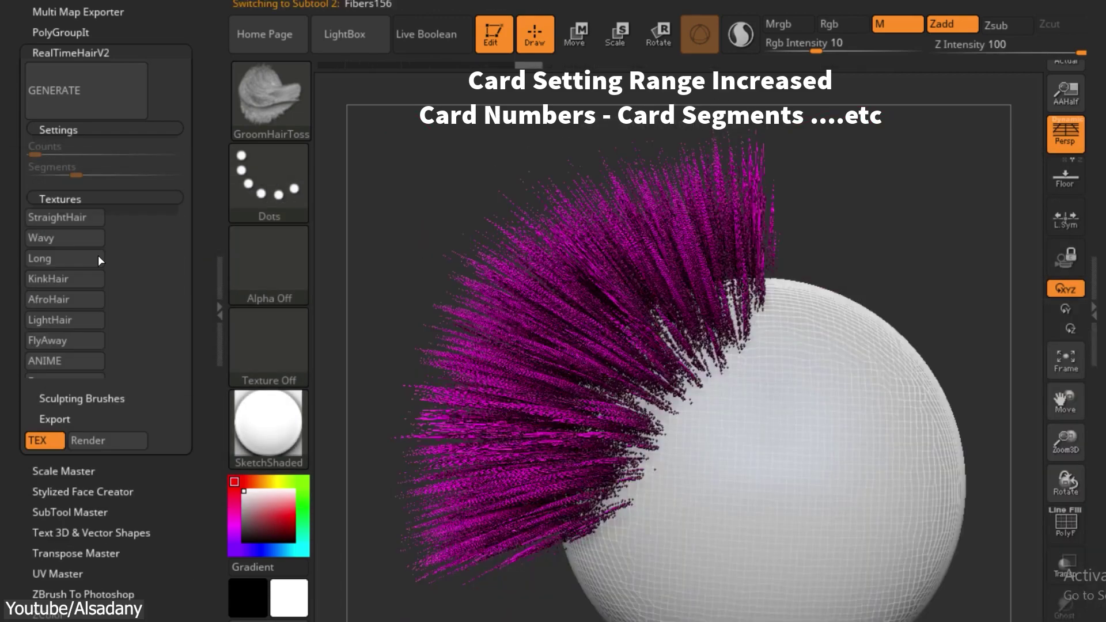
key(space)
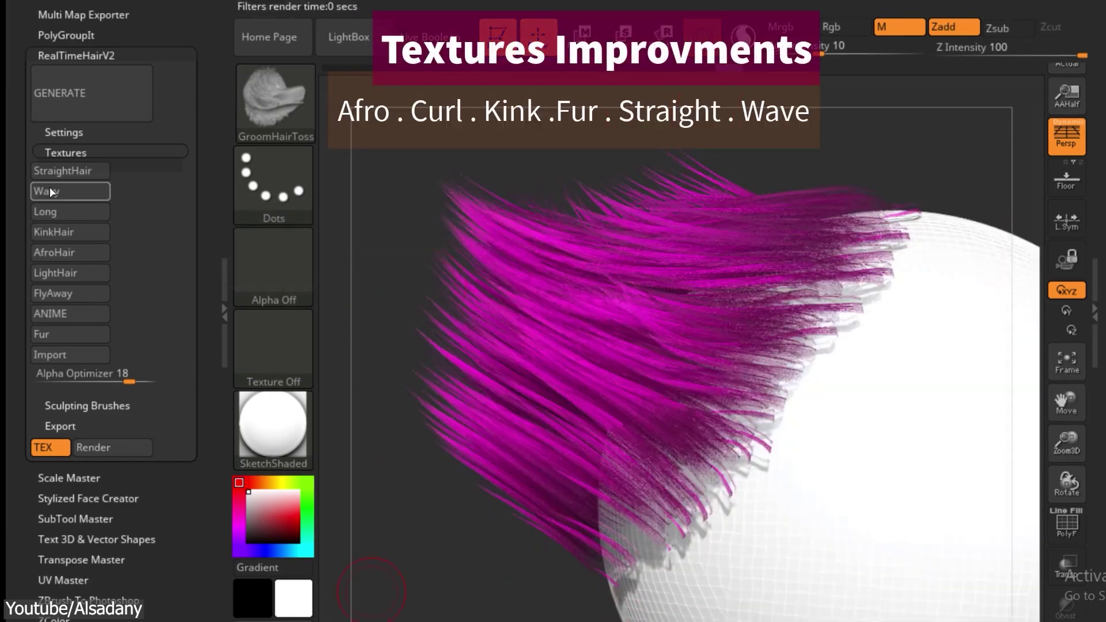
click(51, 191)
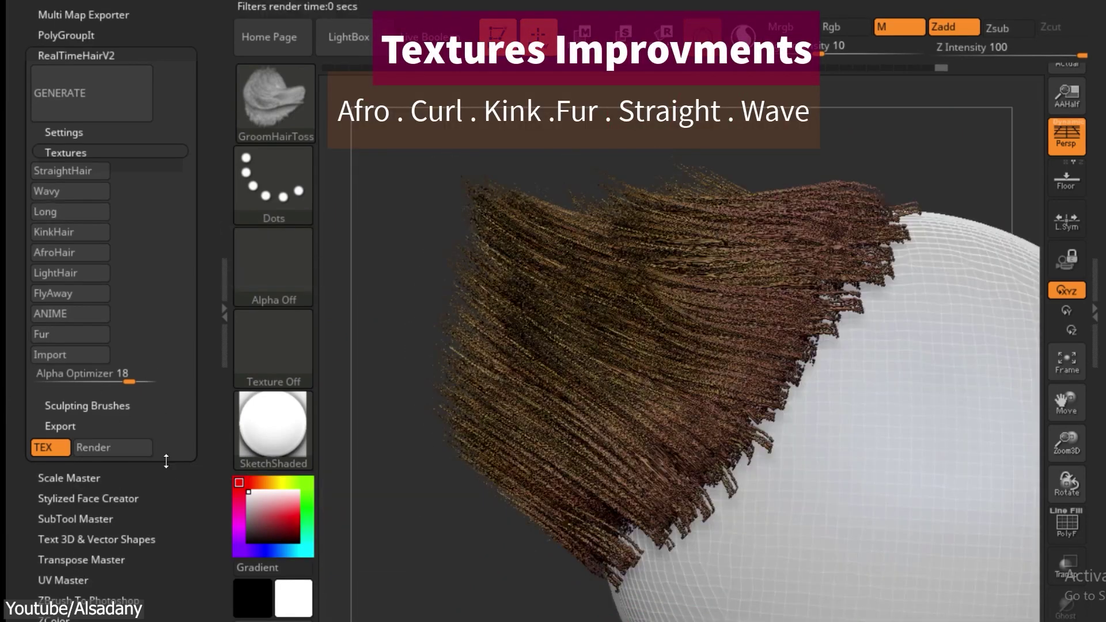
click(58, 212)
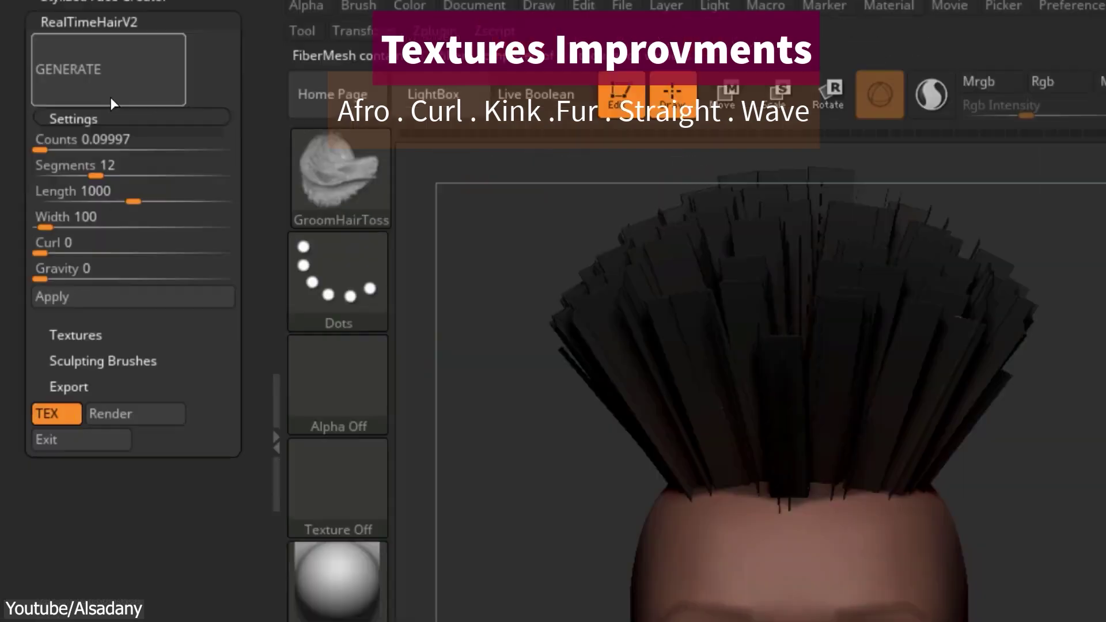
Step: Compare the rendered textured hair against flat untextured cards, then face the head front
click(65, 216)
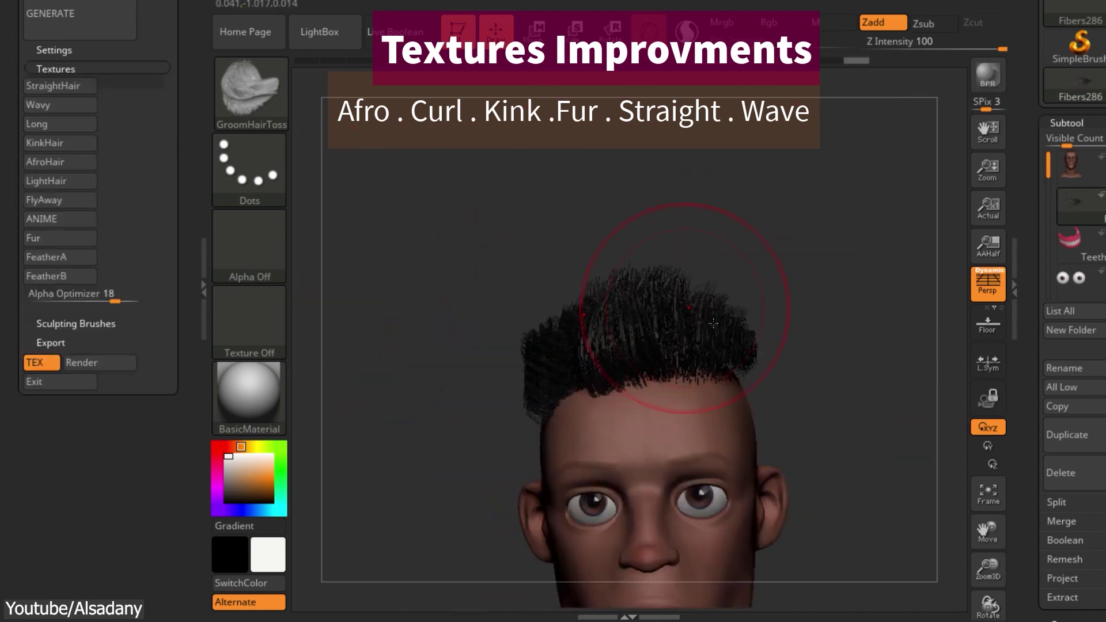
click(987, 99)
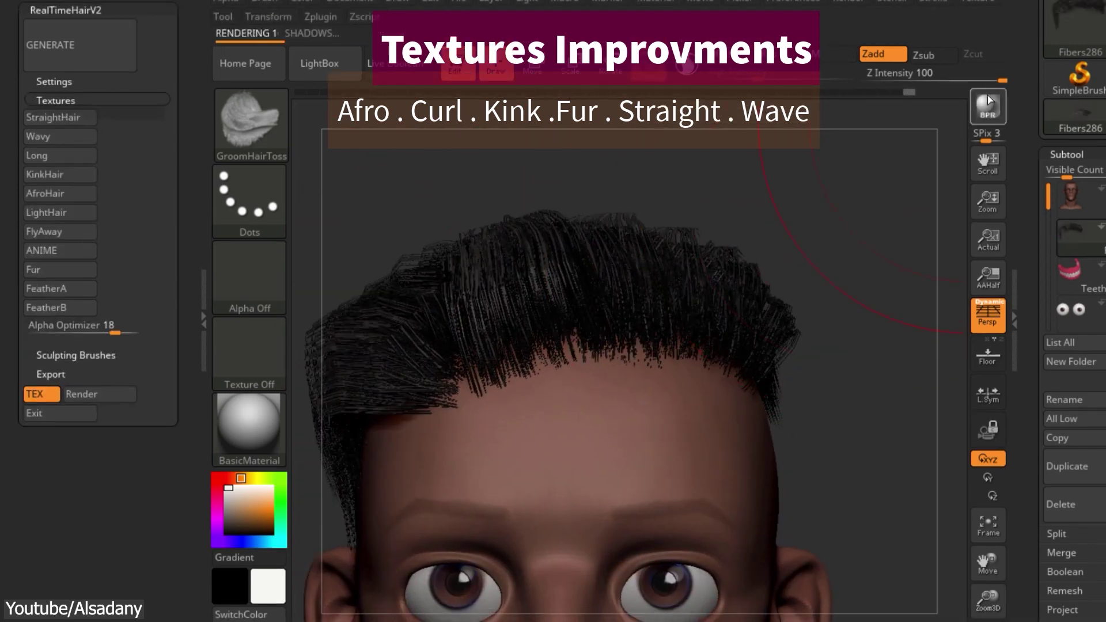
click(40, 393)
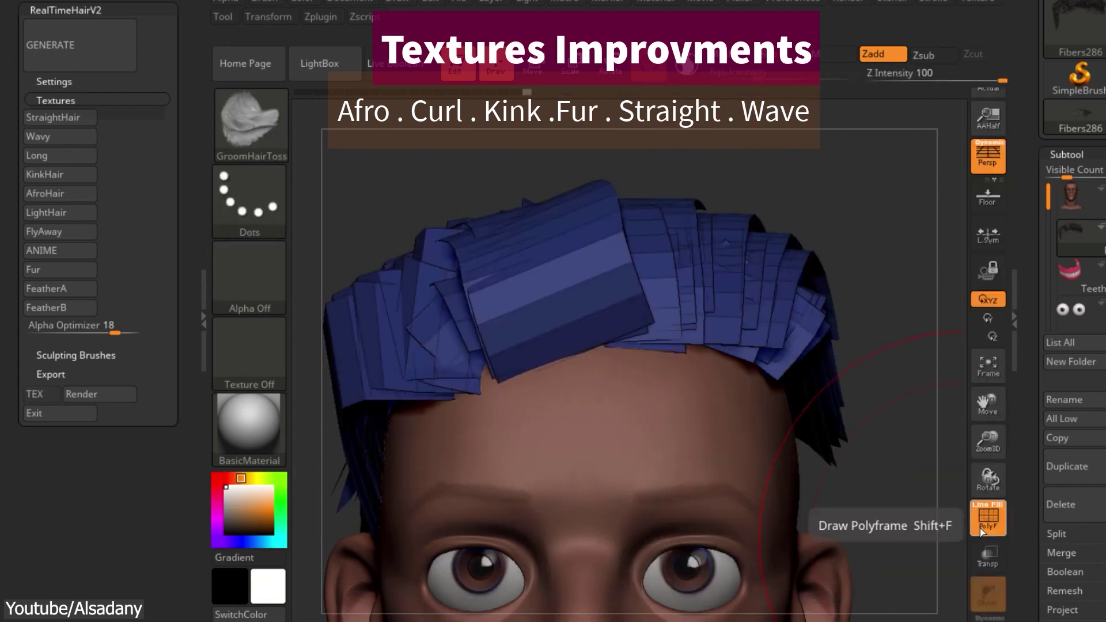
click(988, 515)
click(41, 394)
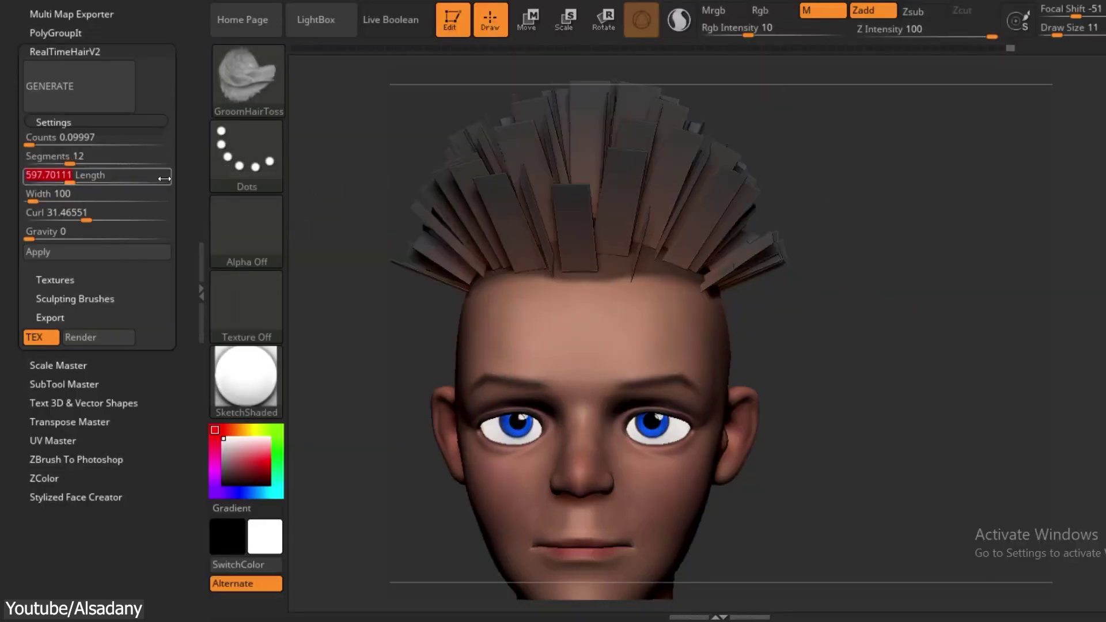
drag(925, 186, 311, 187)
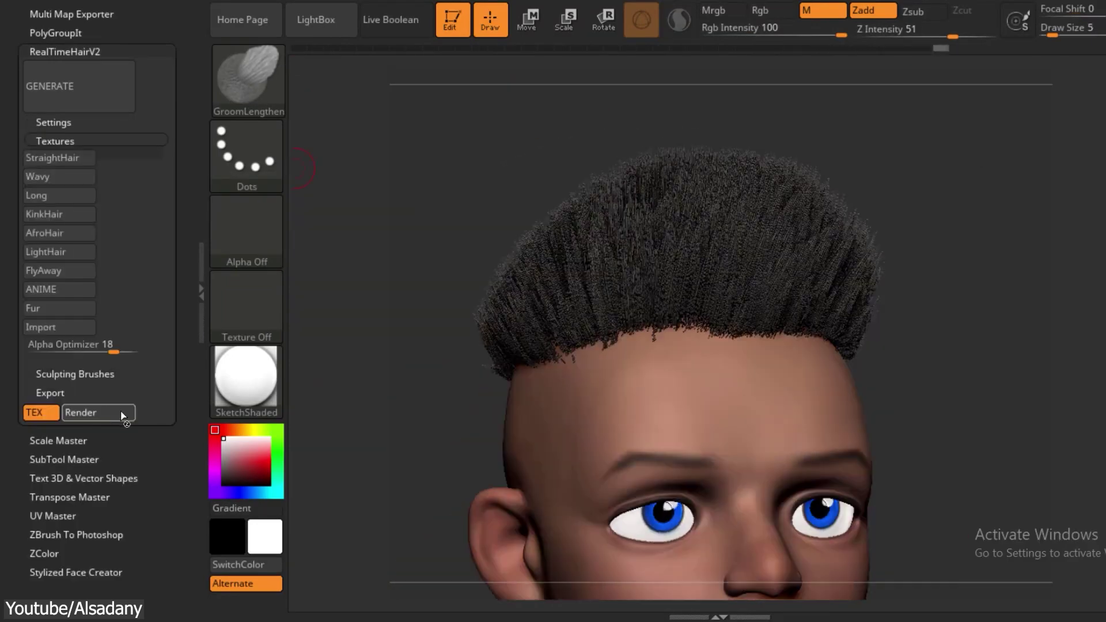
Step: Try the reddish kinky, KinkHair and AfroHair textures, ending with the dense black afro
click(118, 410)
click(72, 178)
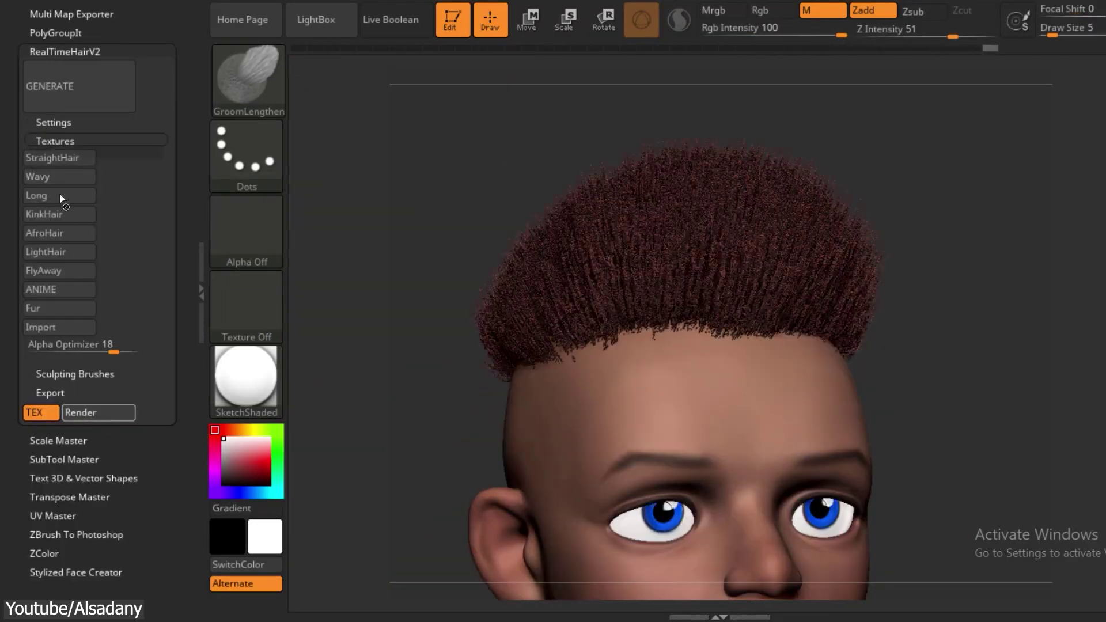
click(46, 214)
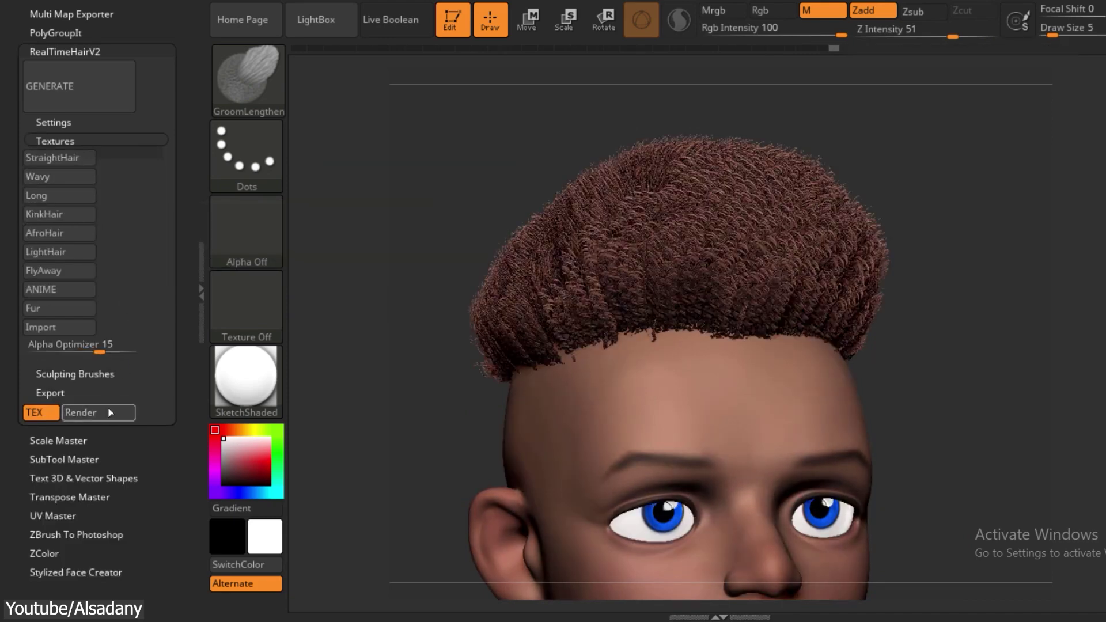
click(44, 232)
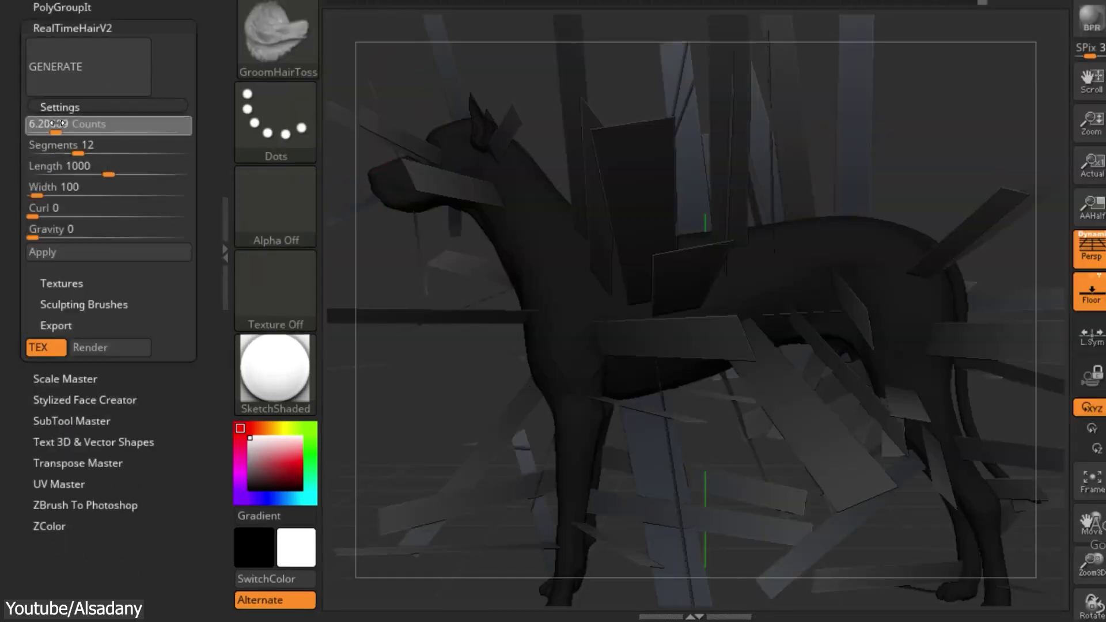
Step: Raise the fur card count and length, then render the animal's fur with BPR
drag(57, 124, 57, 123)
drag(41, 167, 40, 172)
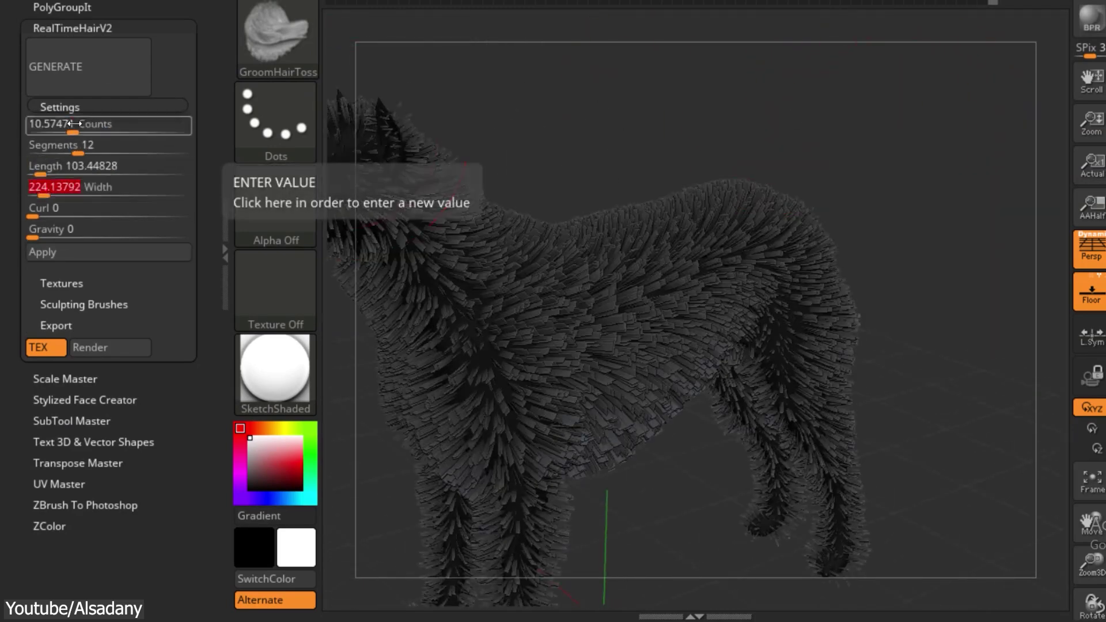
click(61, 283)
scroll(913, 358, up, 5)
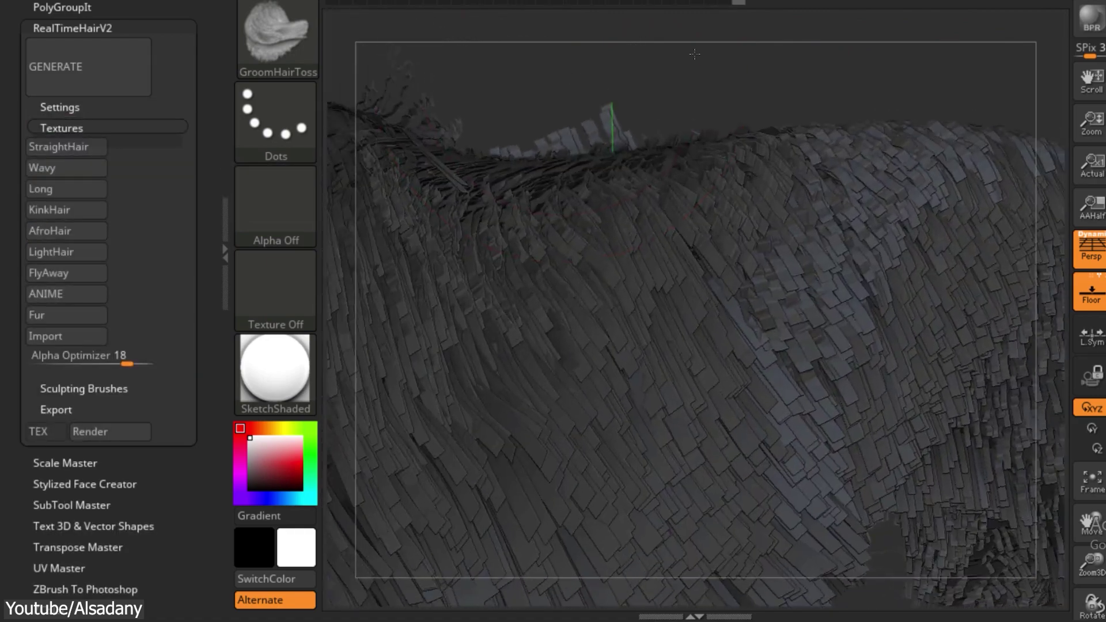
click(1081, 20)
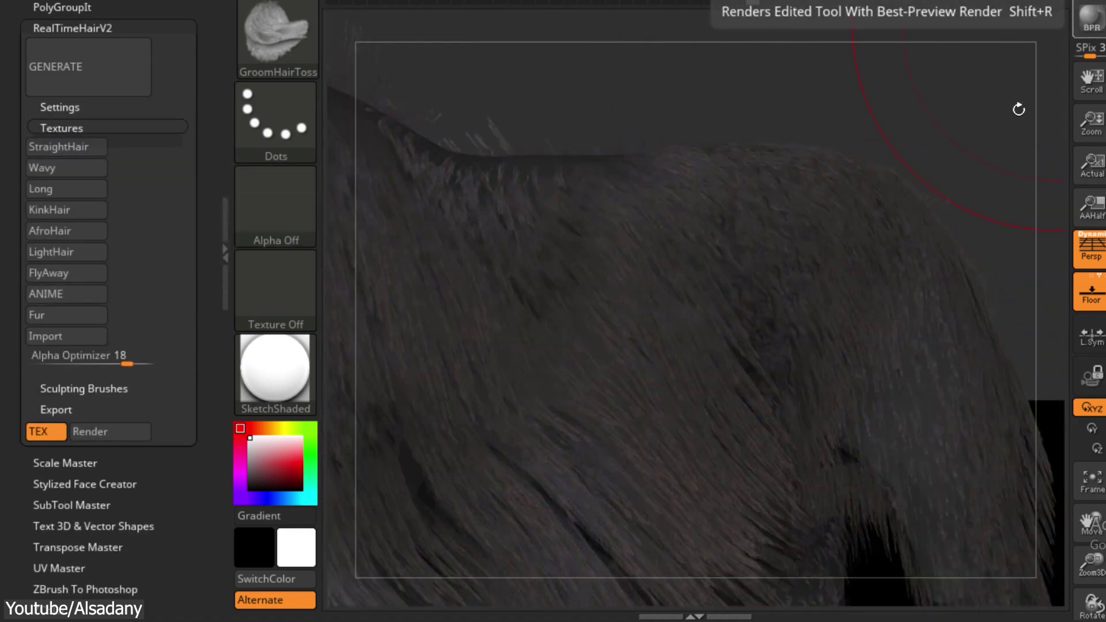
mouse_move(954, 435)
mouse_down()
mouse_move(775, 582)
mouse_move(628, 602)
mouse_move(808, 76)
mouse_move(864, 388)
mouse_up()
Step: Import F11.jpg and then Feather2.png from disk as custom hair textures
drag(1010, 460, 950, 230)
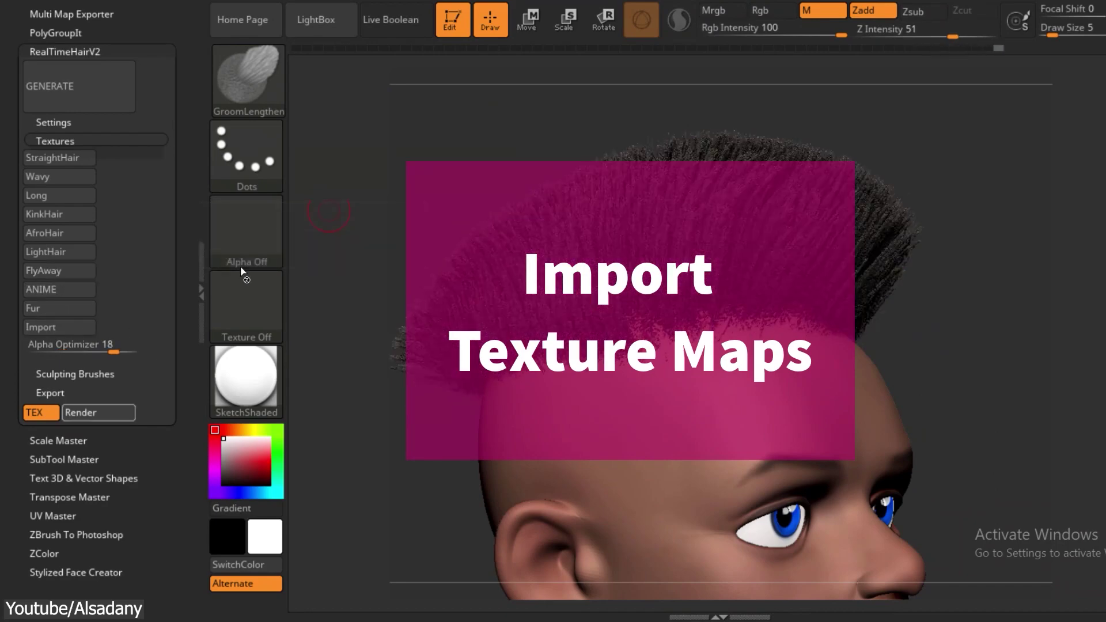
drag(294, 225, 318, 163)
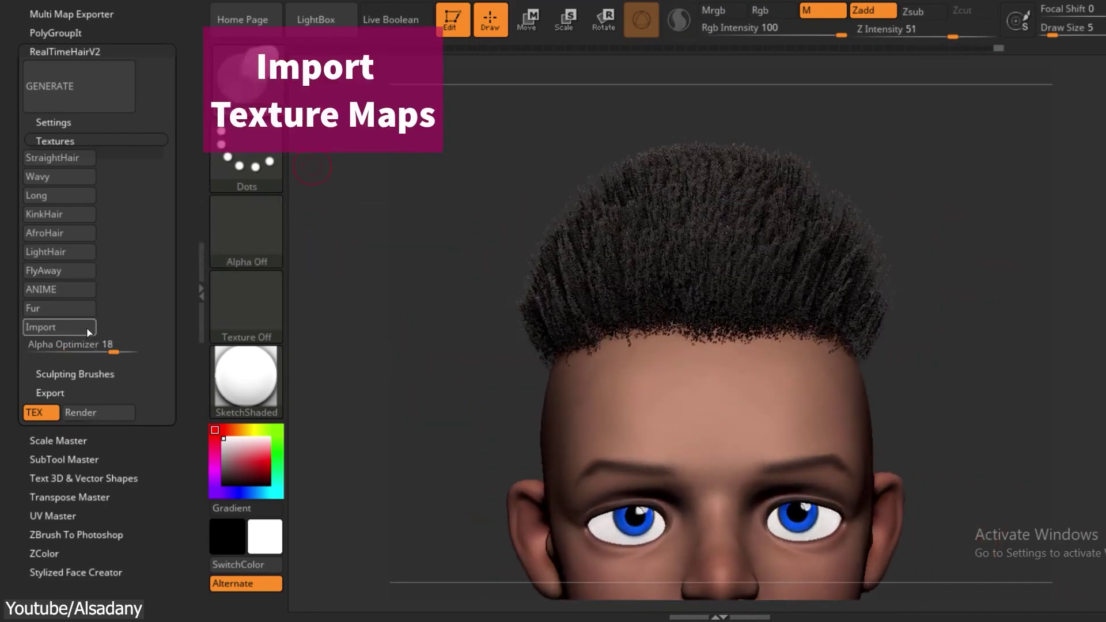
click(86, 329)
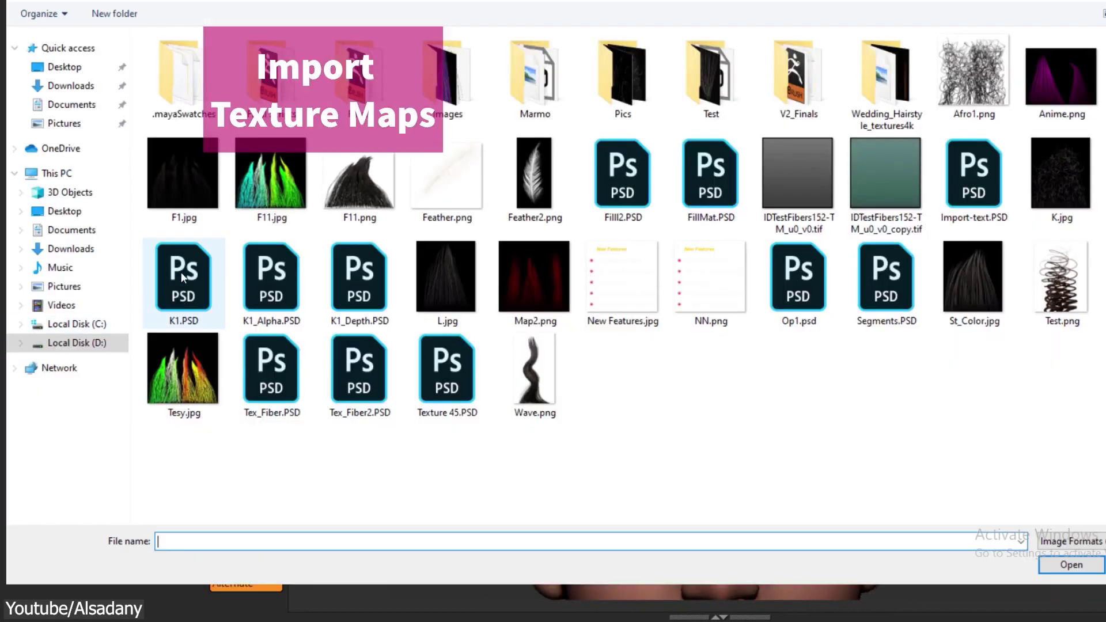
double_click(274, 196)
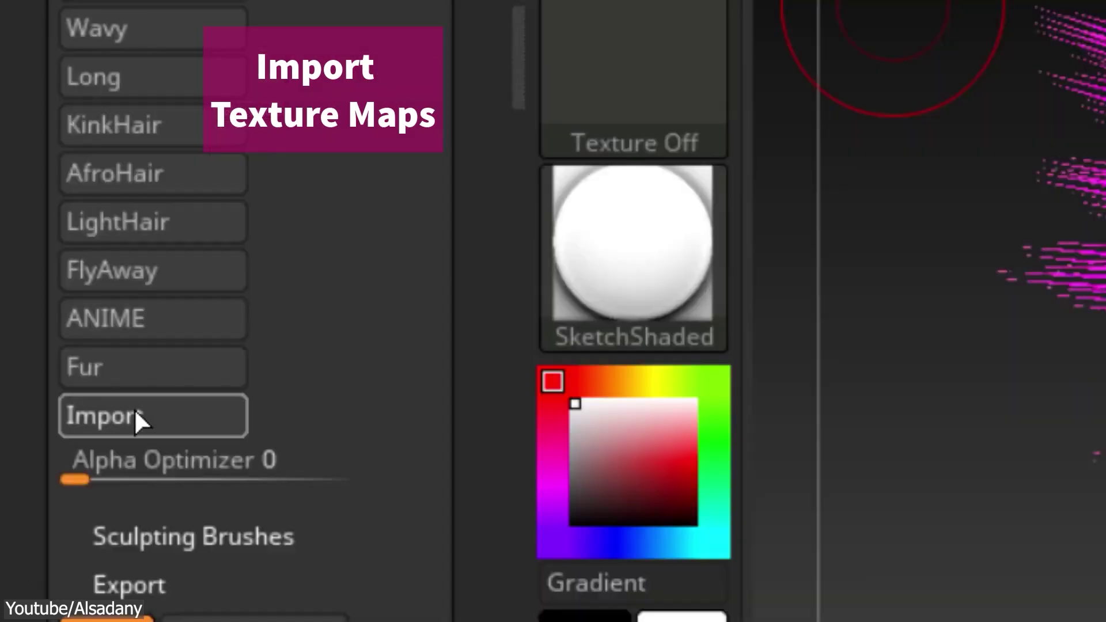
click(133, 412)
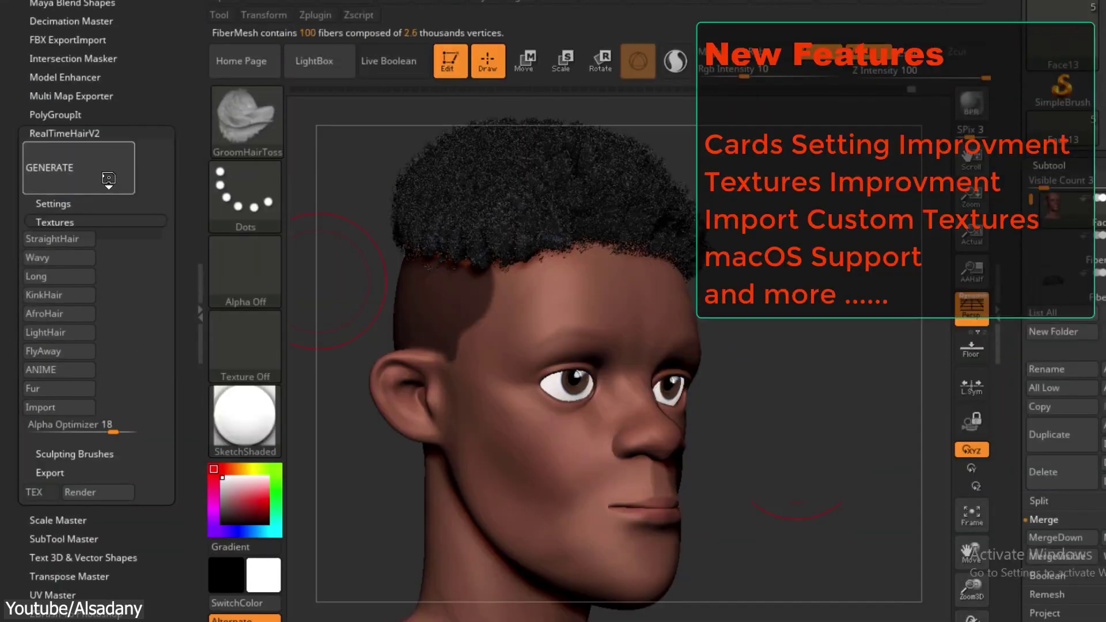
Step: Generate hair cards around the man's head and shorten them
click(110, 176)
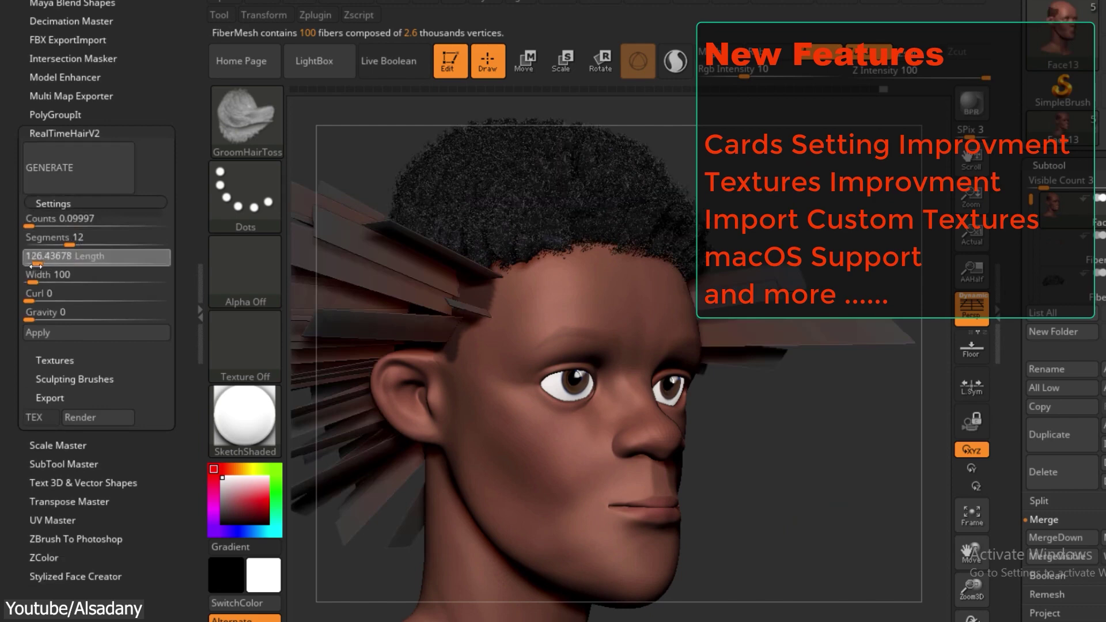
drag(36, 265, 39, 264)
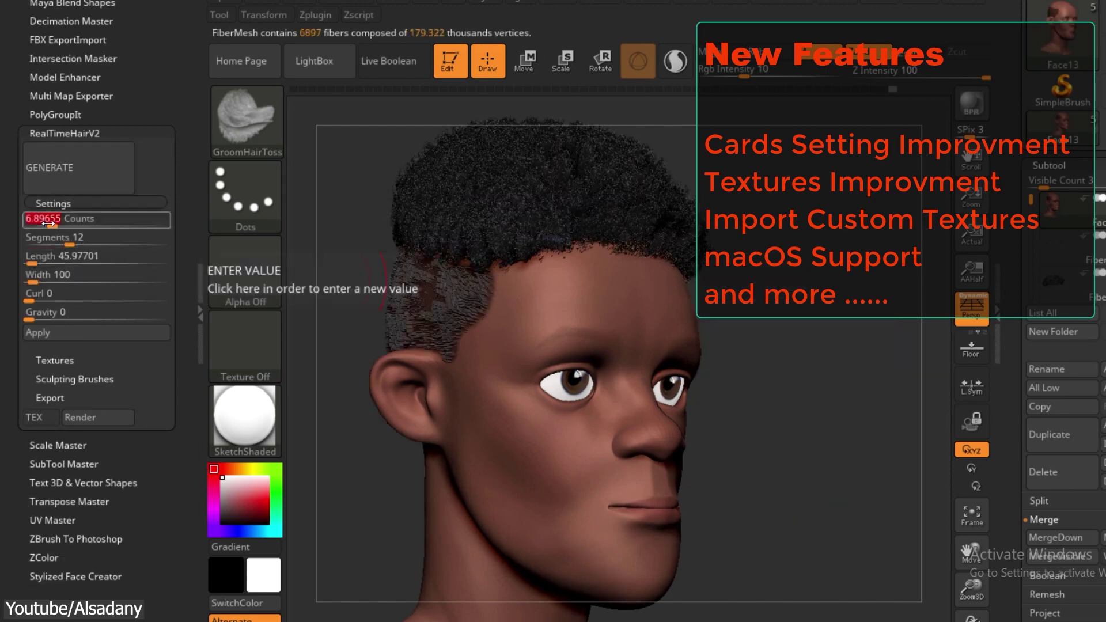
drag(777, 403, 285, 252)
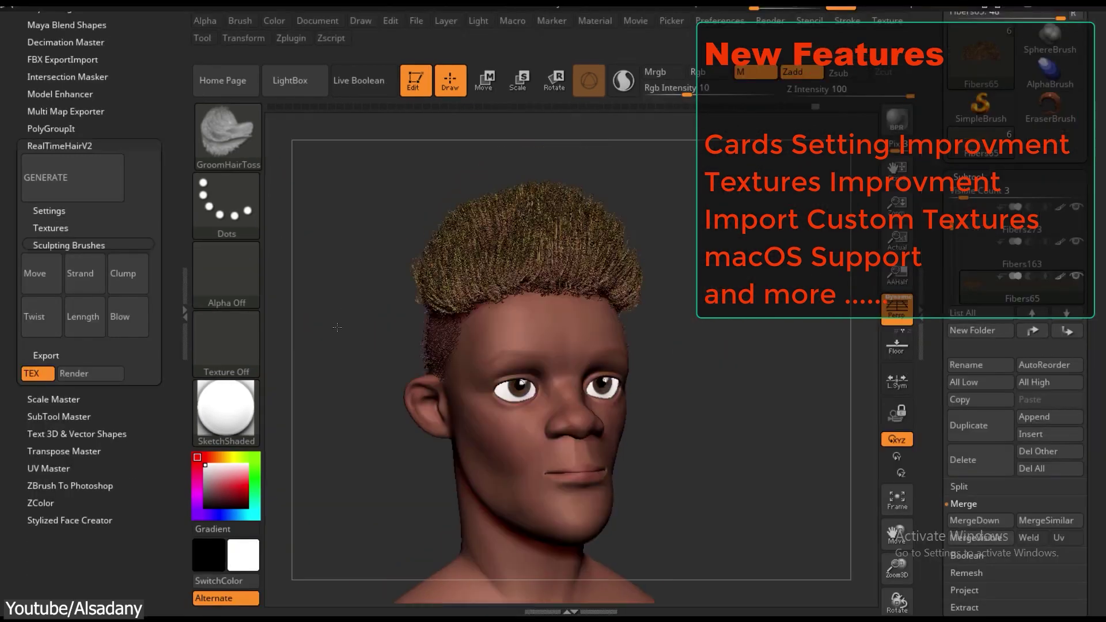
Step: Apply a curly reddish-brown texture to the hair cards and toggle the textured display
click(55, 220)
click(60, 297)
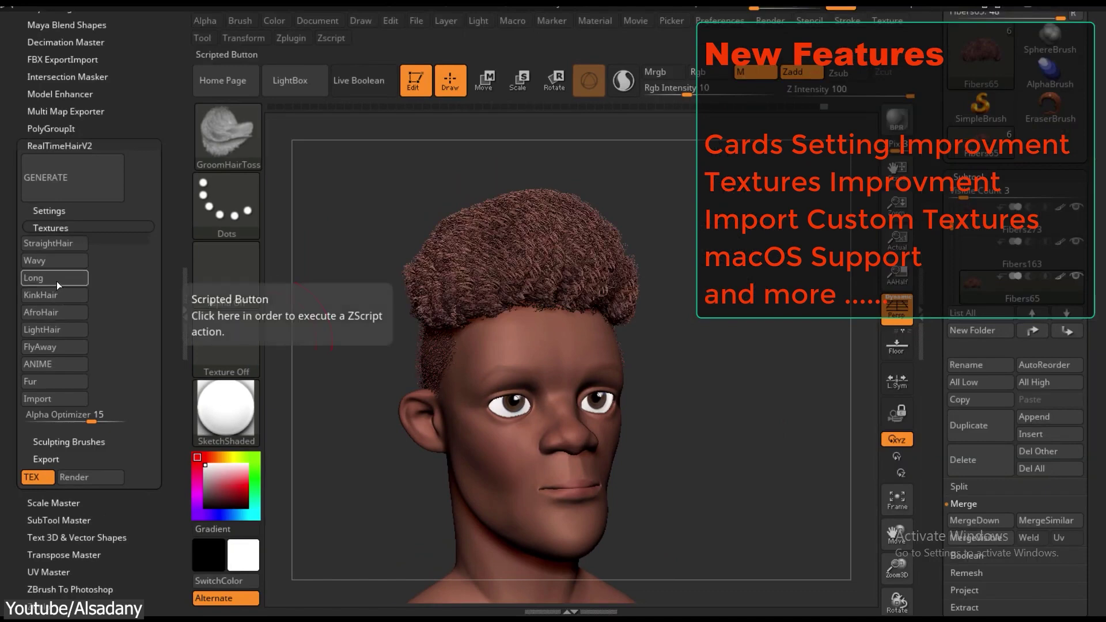
drag(719, 260, 632, 247)
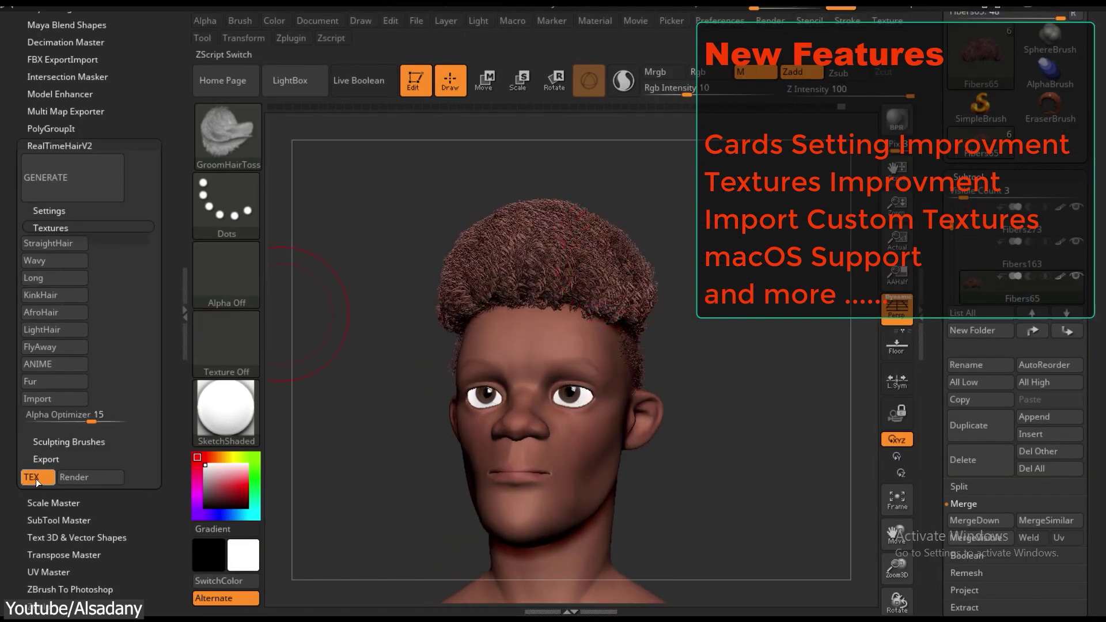
drag(284, 379, 341, 396)
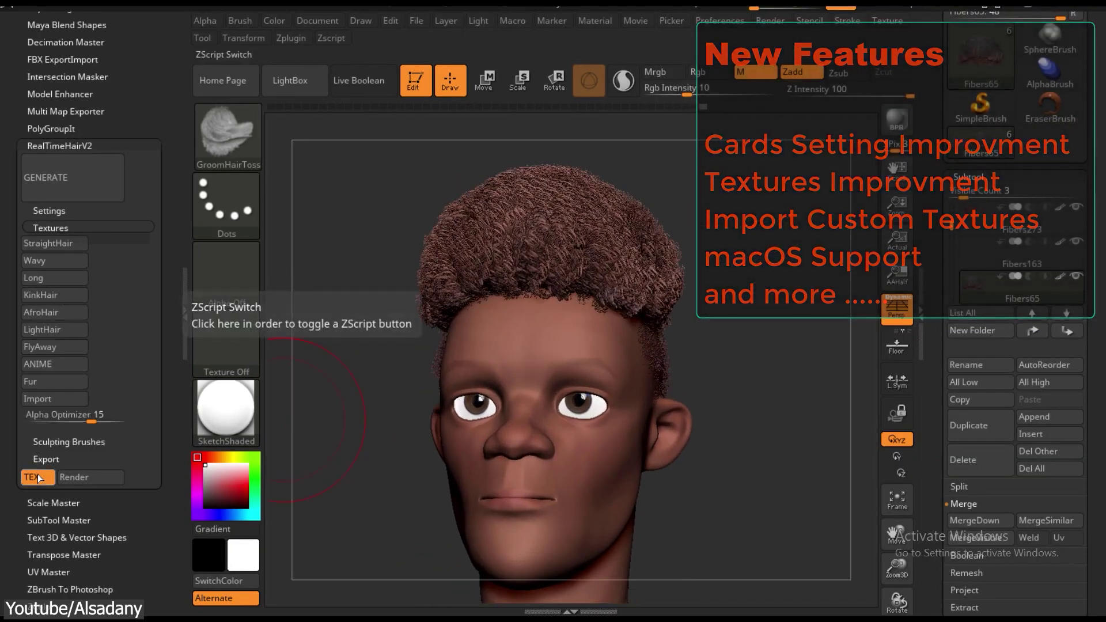
click(37, 477)
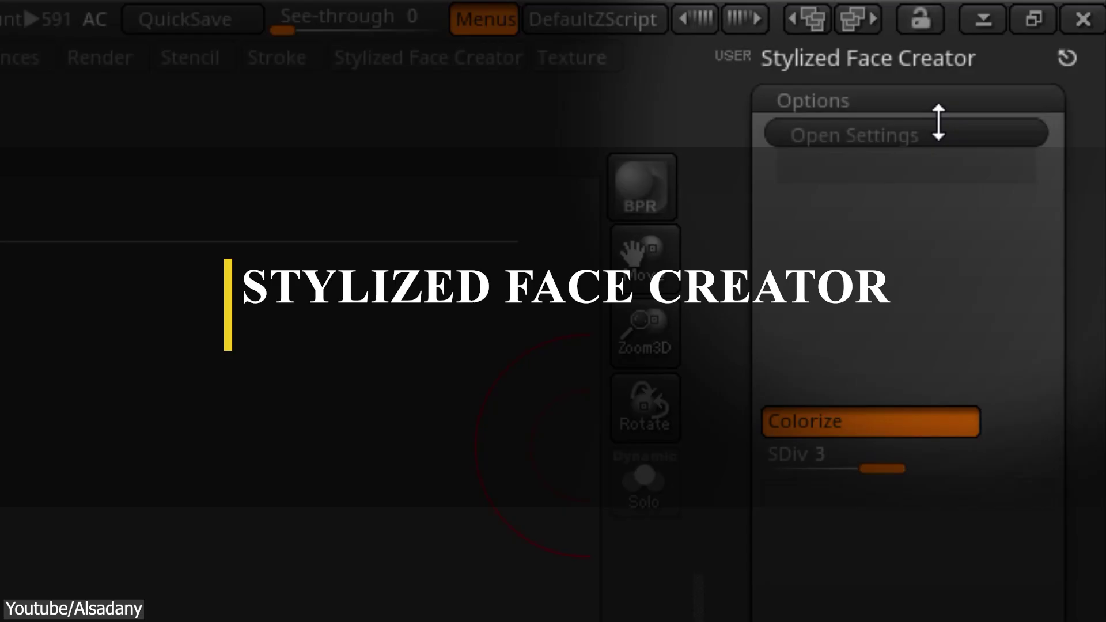
Step: Tune the Sharp, Hero, Square and Chin sliders for a fully heroic face with a bigger chin
click(1018, 40)
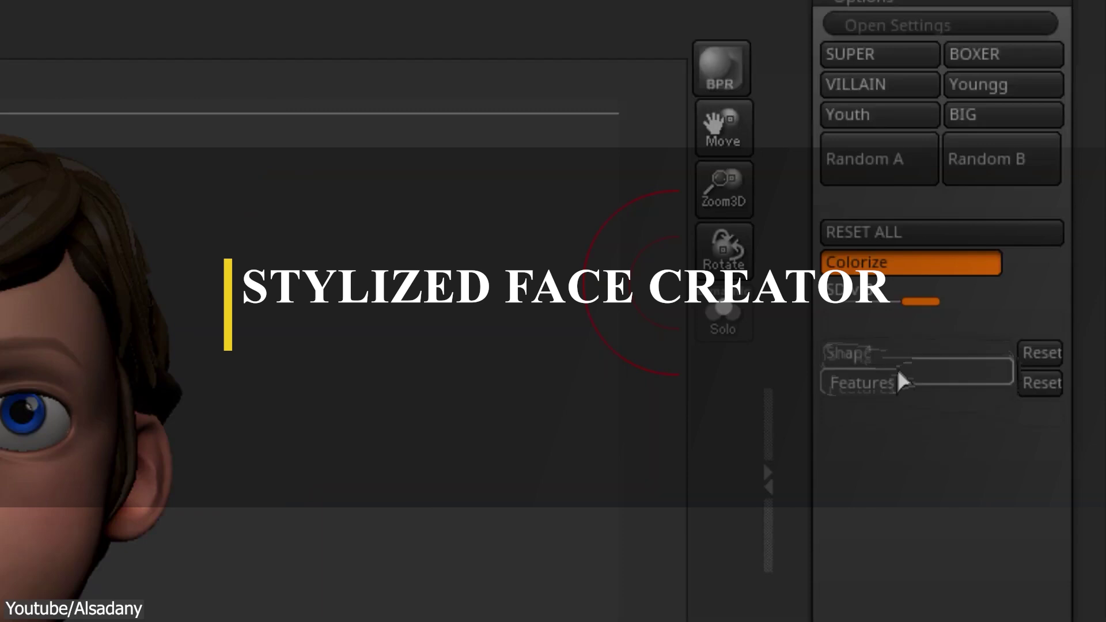
click(944, 262)
drag(938, 303, 1013, 304)
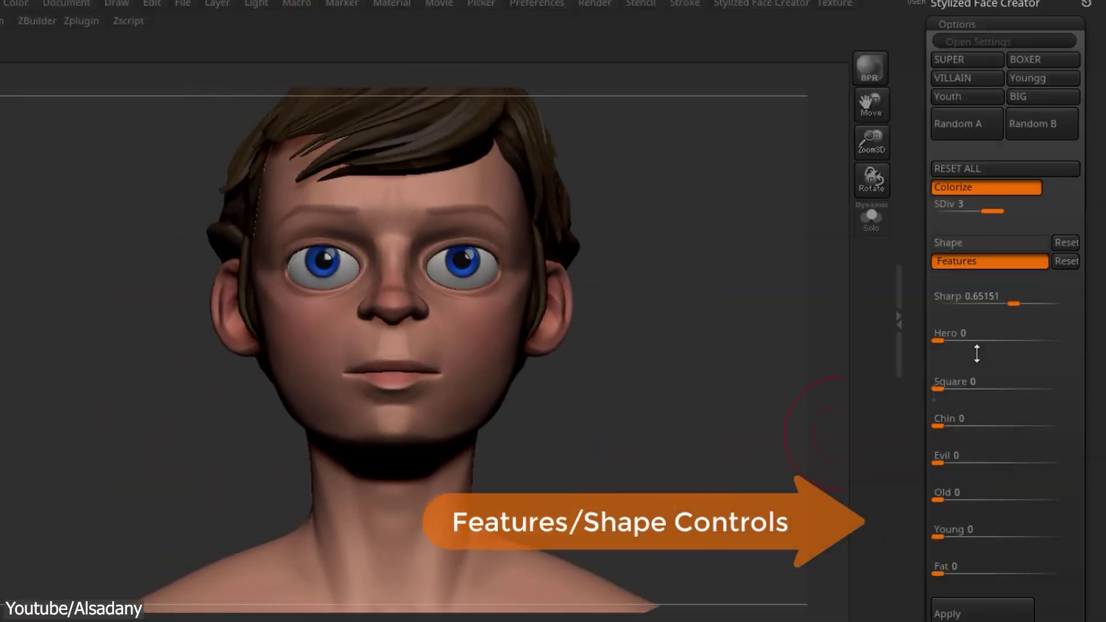
drag(963, 330, 988, 340)
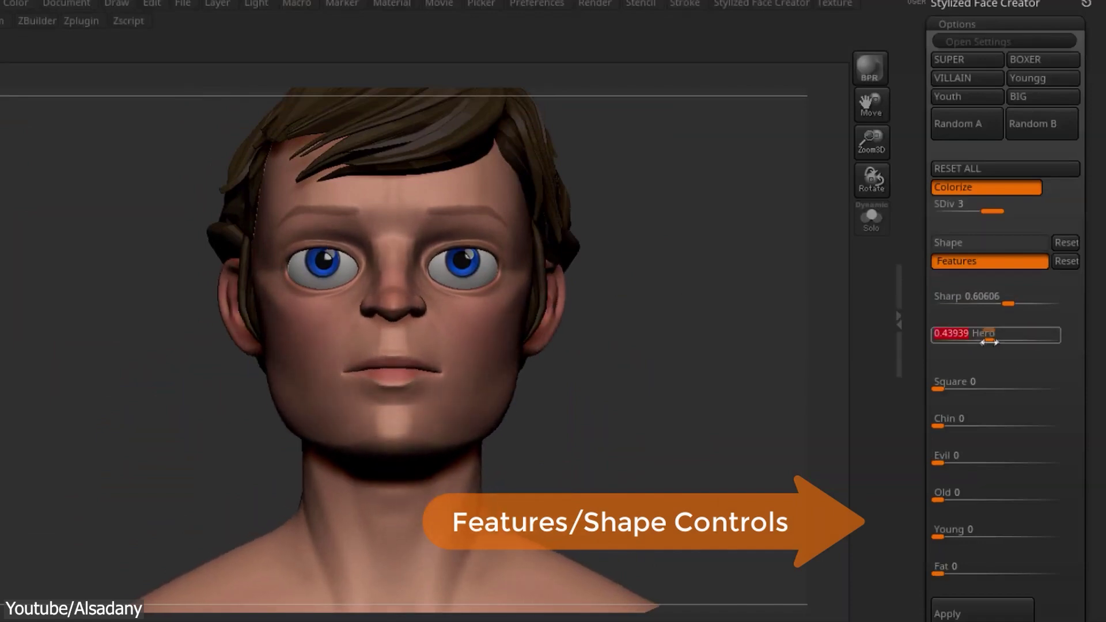
drag(939, 386, 947, 387)
drag(1008, 304, 959, 300)
drag(937, 426, 985, 425)
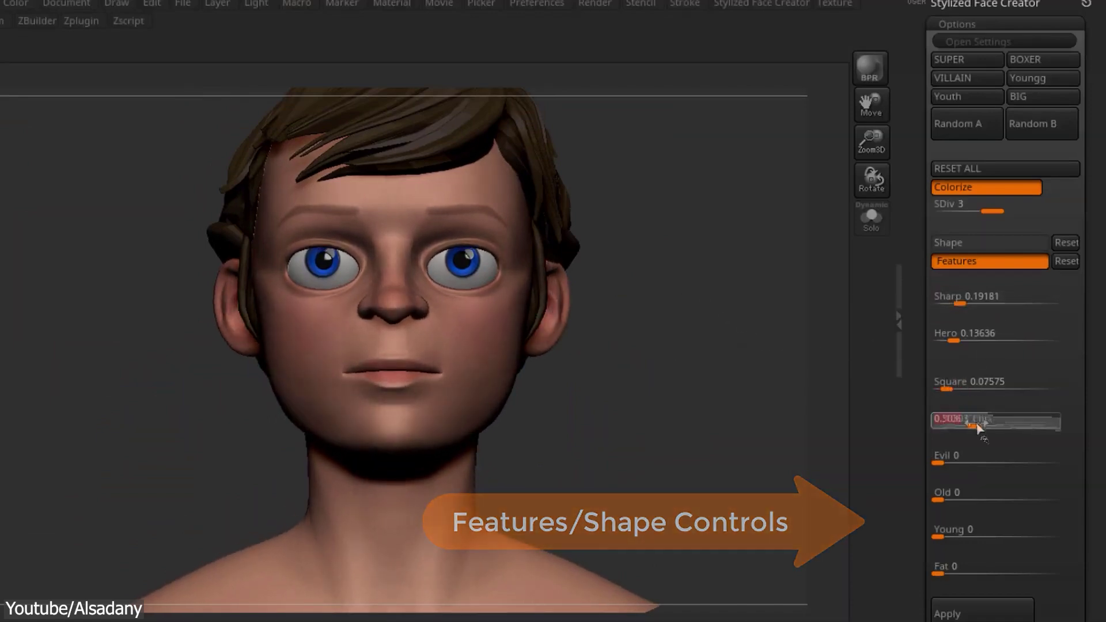
drag(988, 341, 1029, 344)
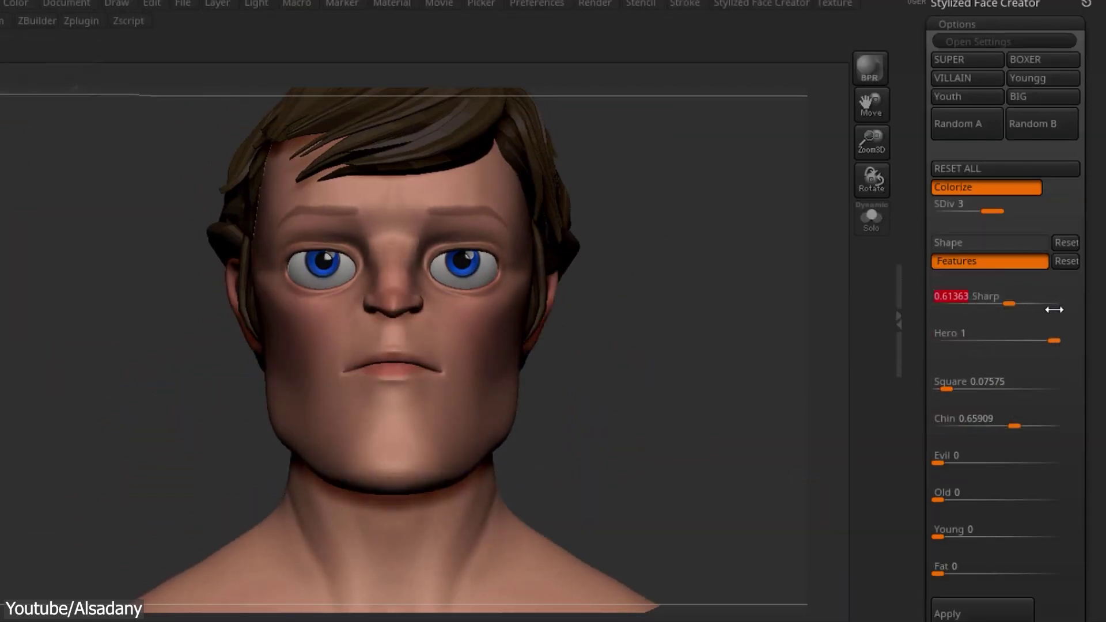
drag(1053, 309, 1058, 309)
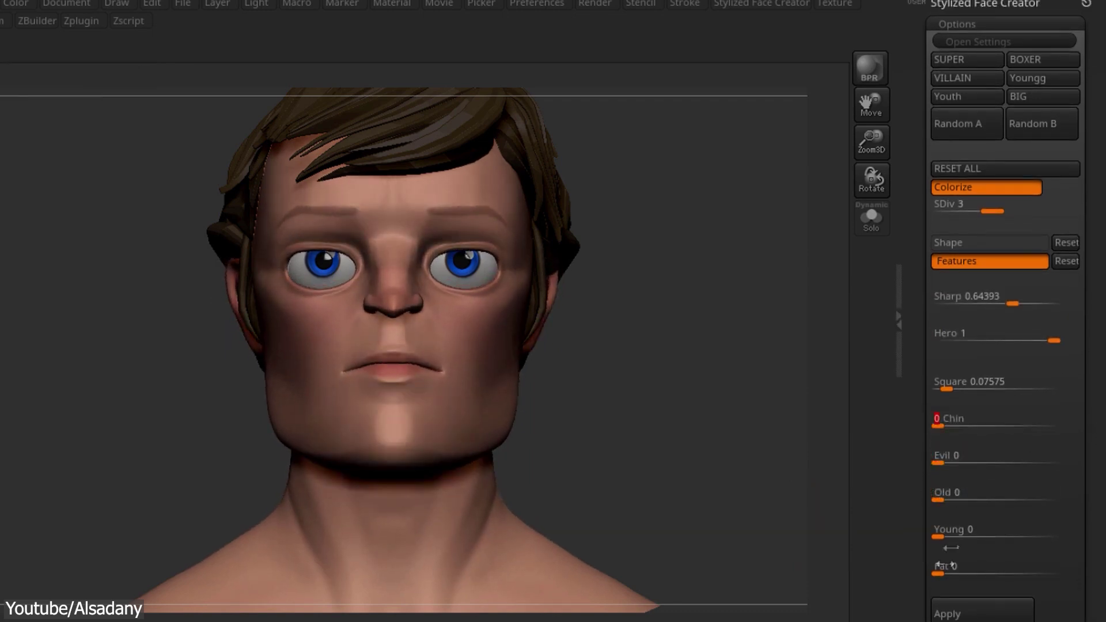
Step: Adjust the Young slider slightly and raise Fat to give a much thicker head and neck
drag(938, 573, 965, 573)
drag(938, 536, 1014, 536)
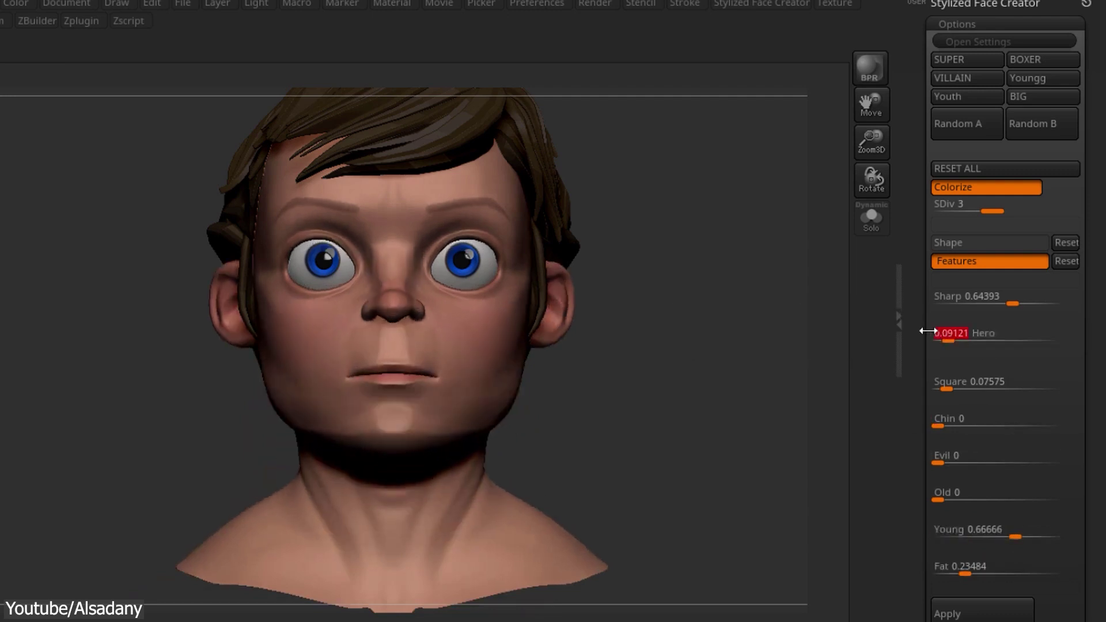
drag(996, 538, 979, 537)
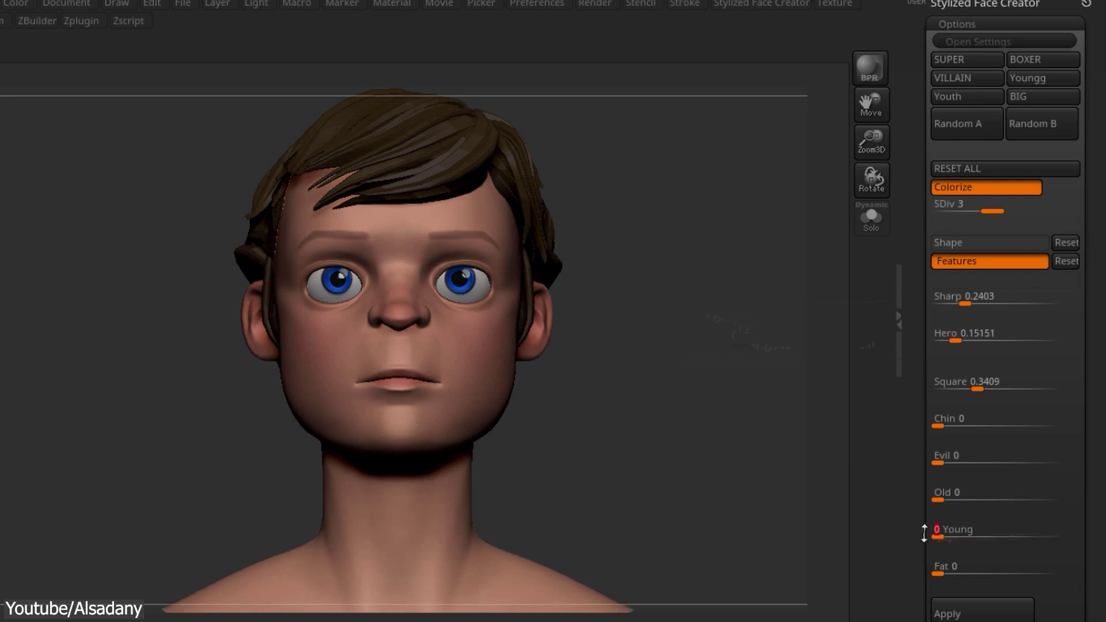
drag(938, 569, 1012, 559)
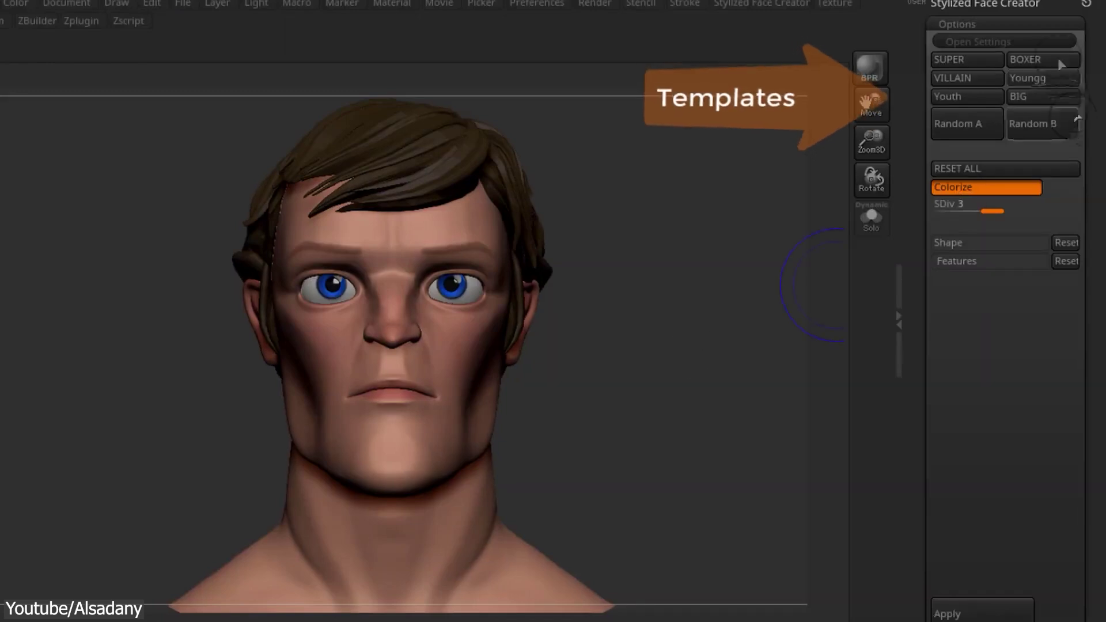
Step: Reset the face, then try the adult, Youngg and BIG templates and a Random A variation
drag(812, 285, 716, 334)
click(1005, 168)
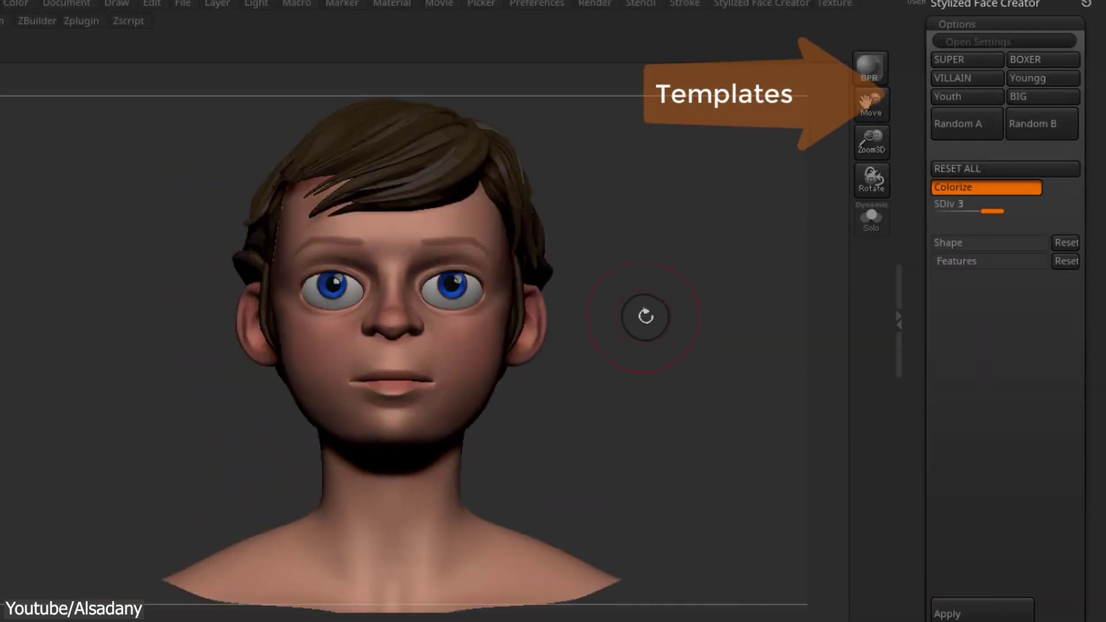
click(973, 81)
drag(830, 214, 814, 218)
click(1035, 78)
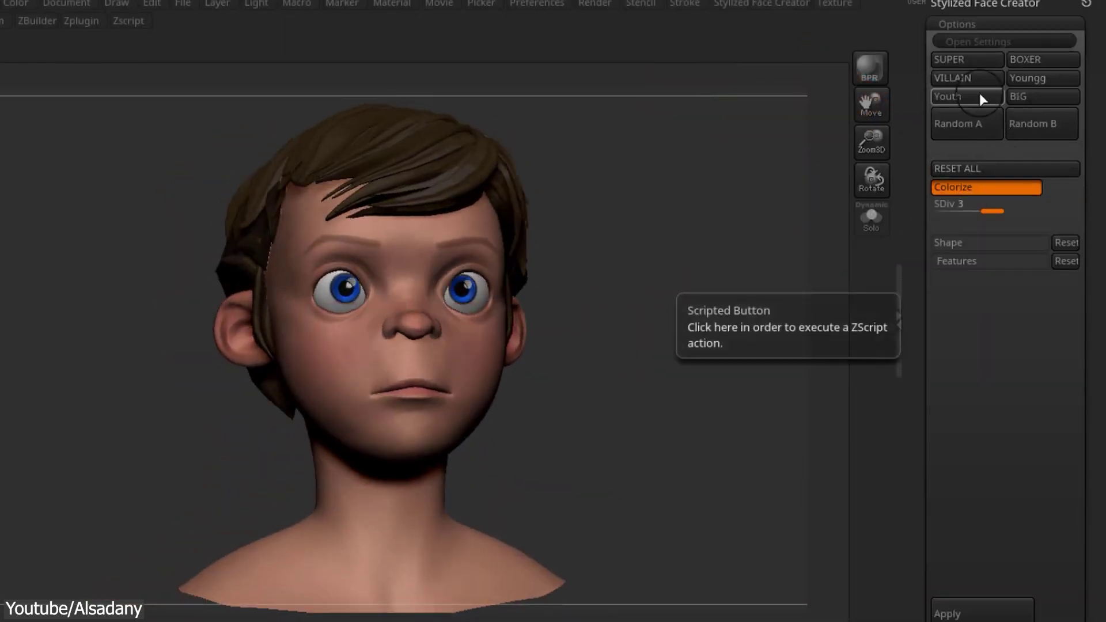
click(1014, 99)
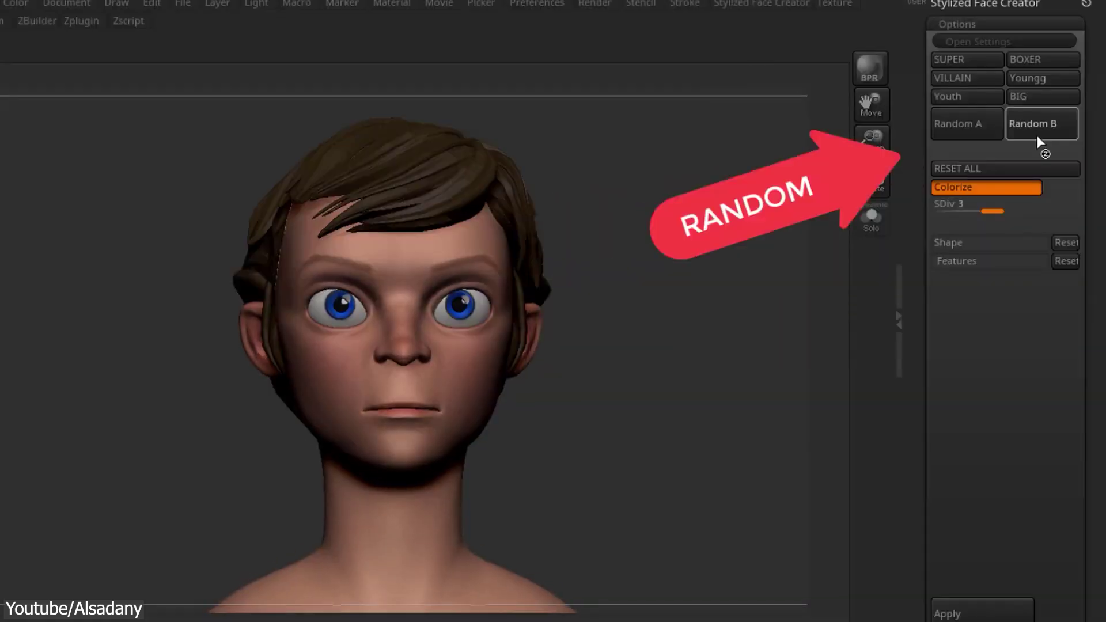
click(969, 128)
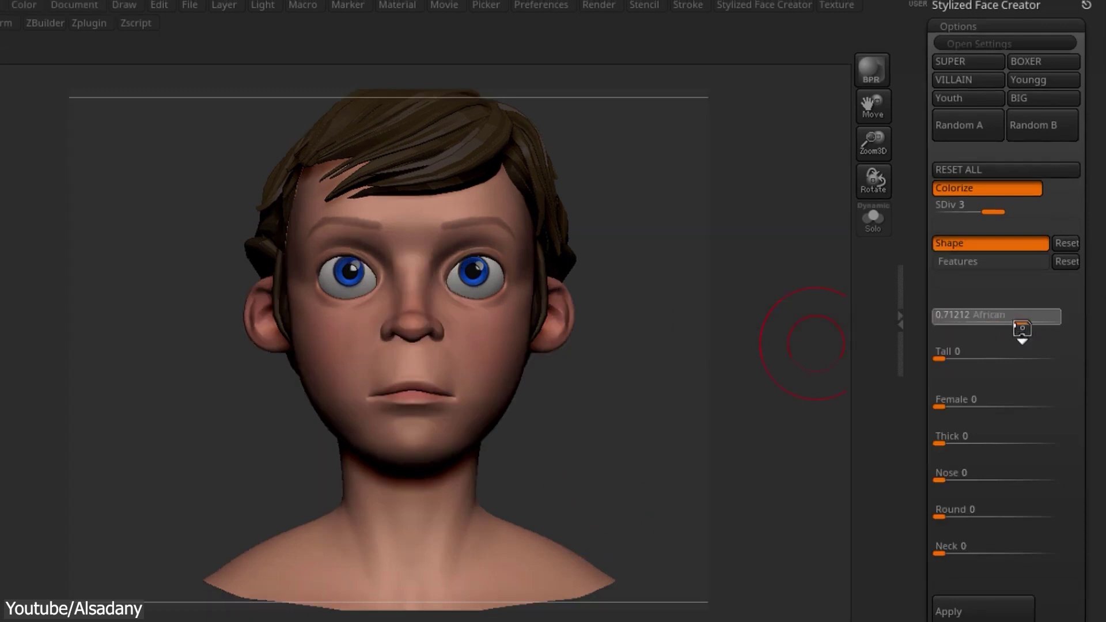
Step: Increase the Thick shape slider and apply the shape changes to the head
drag(982, 357, 975, 357)
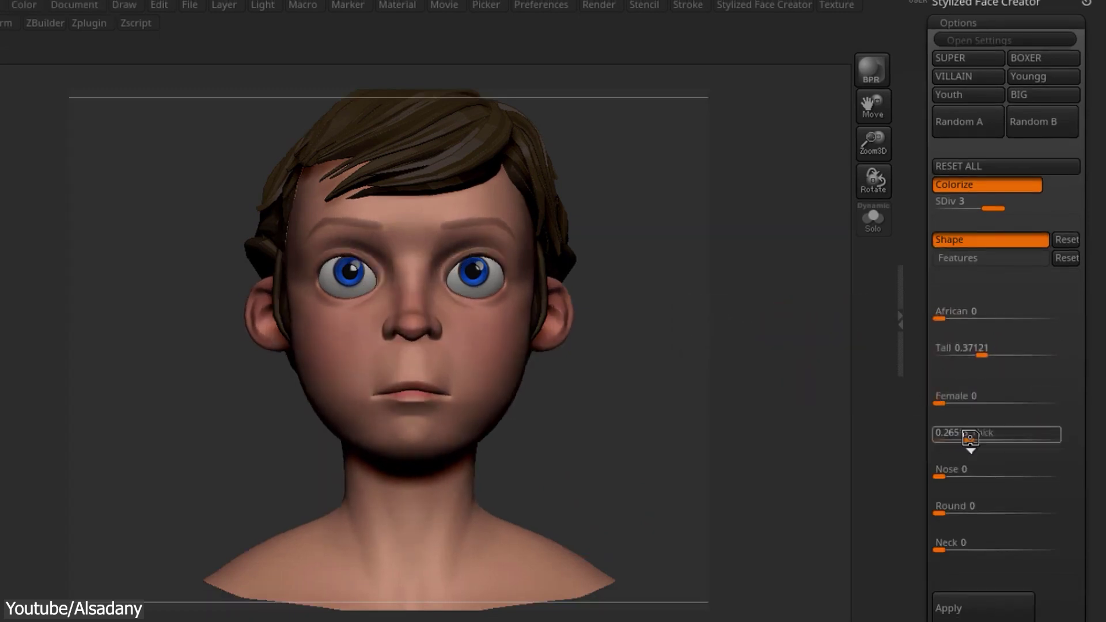
drag(970, 438, 976, 435)
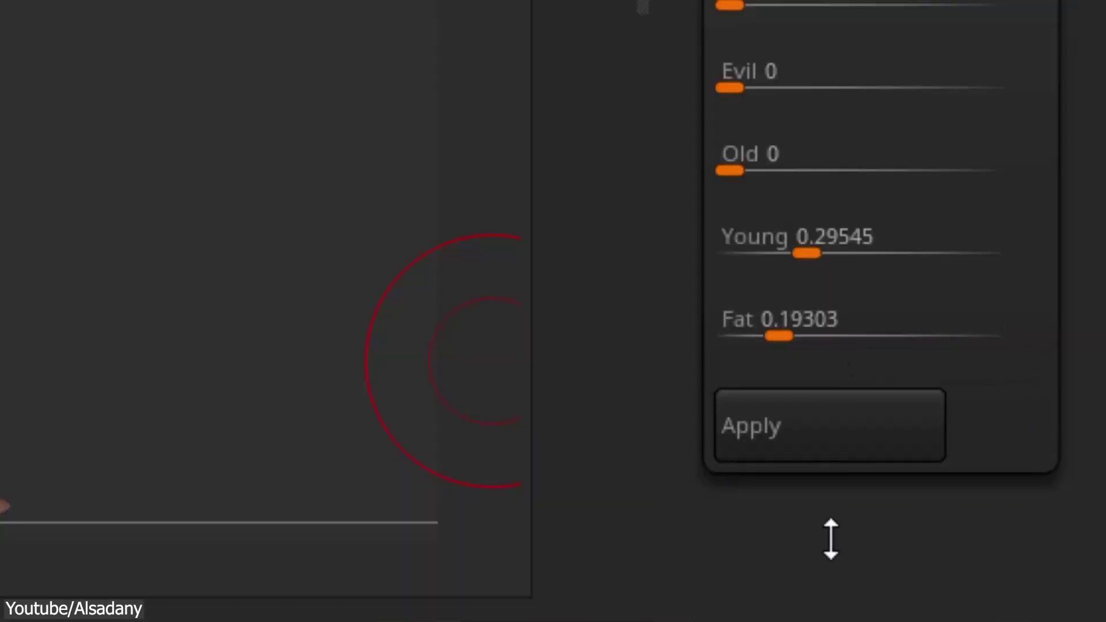
click(894, 448)
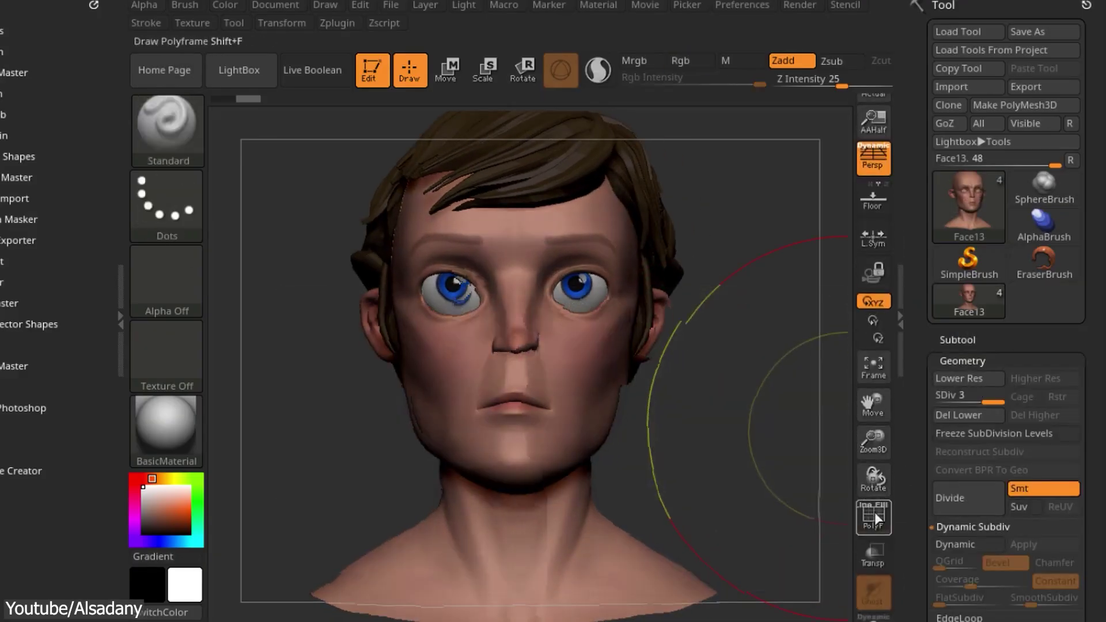
Step: Show the PolyF wireframe at the base SDiv level, return to level 3, and restore polypaint
click(873, 511)
click(961, 458)
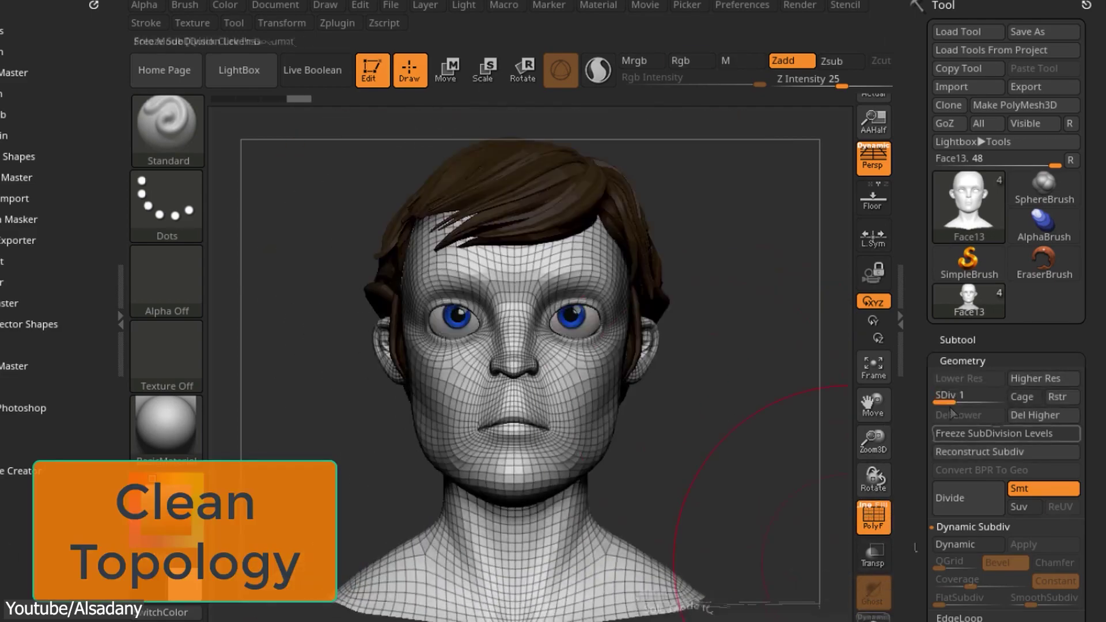
key(d)
key(d)
click(873, 517)
scroll(1007, 288, down, 10)
click(961, 227)
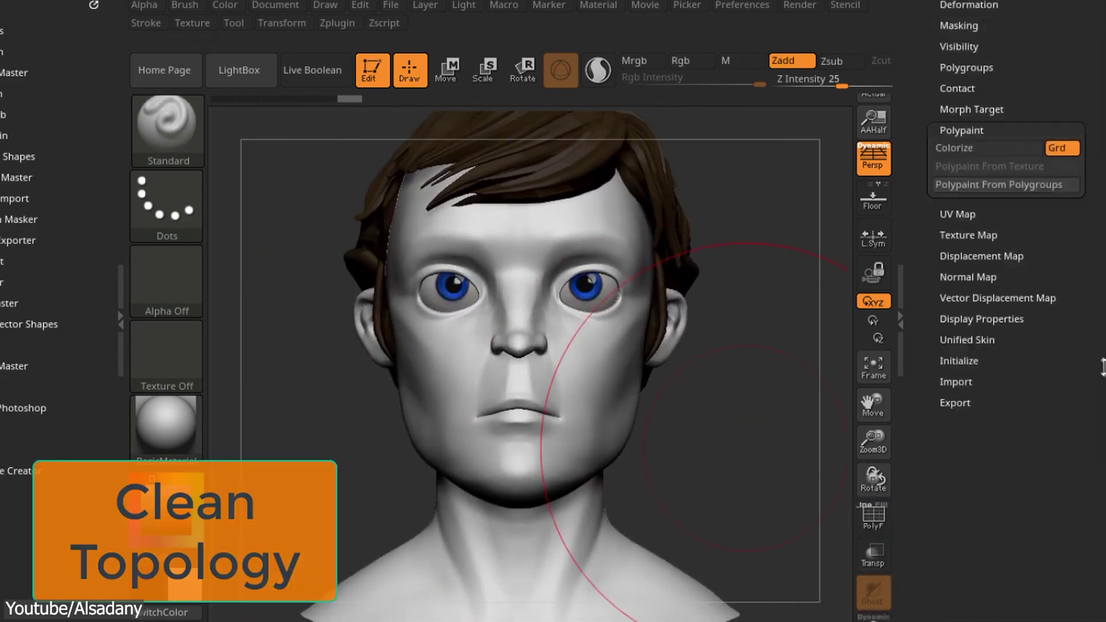
click(987, 245)
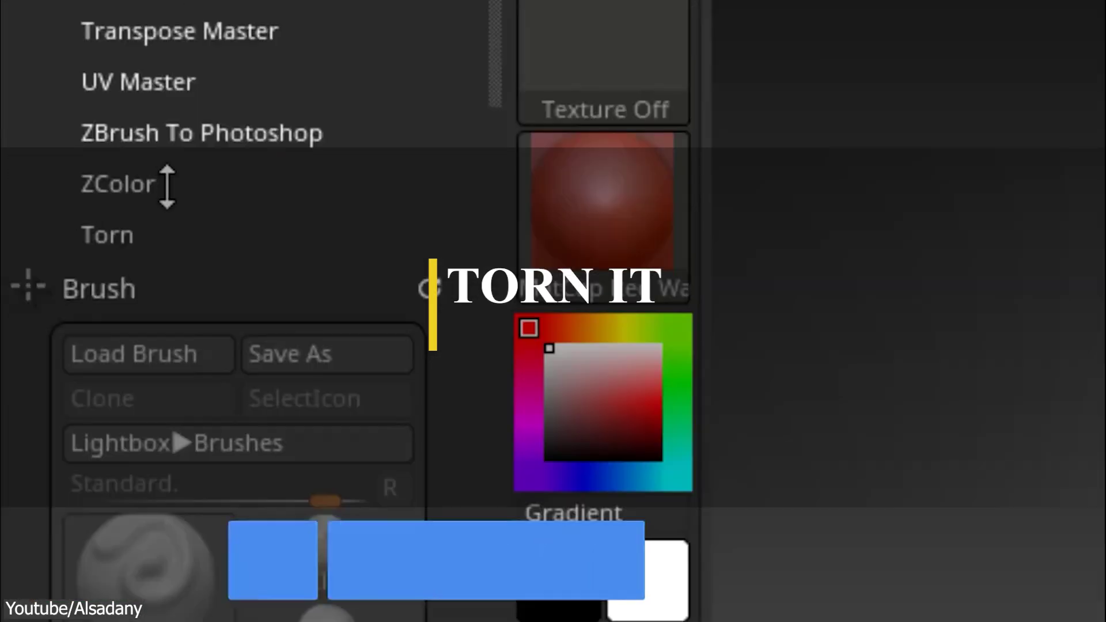
Step: Tear the masked kimono hem and another masked kimono edge with Torn it
click(52, 415)
click(27, 438)
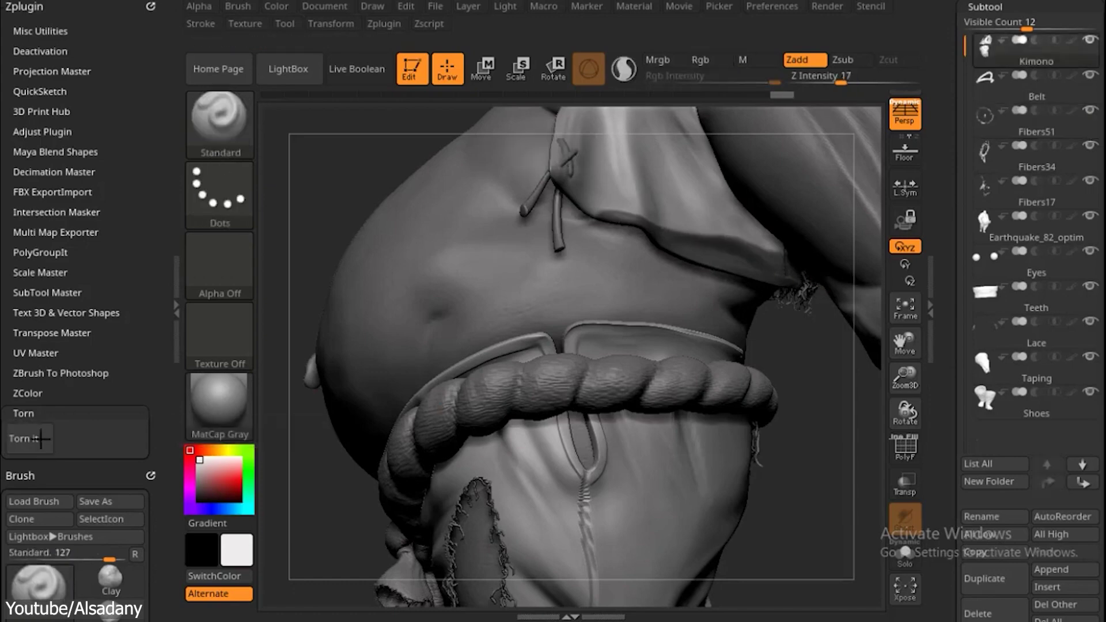
click(40, 438)
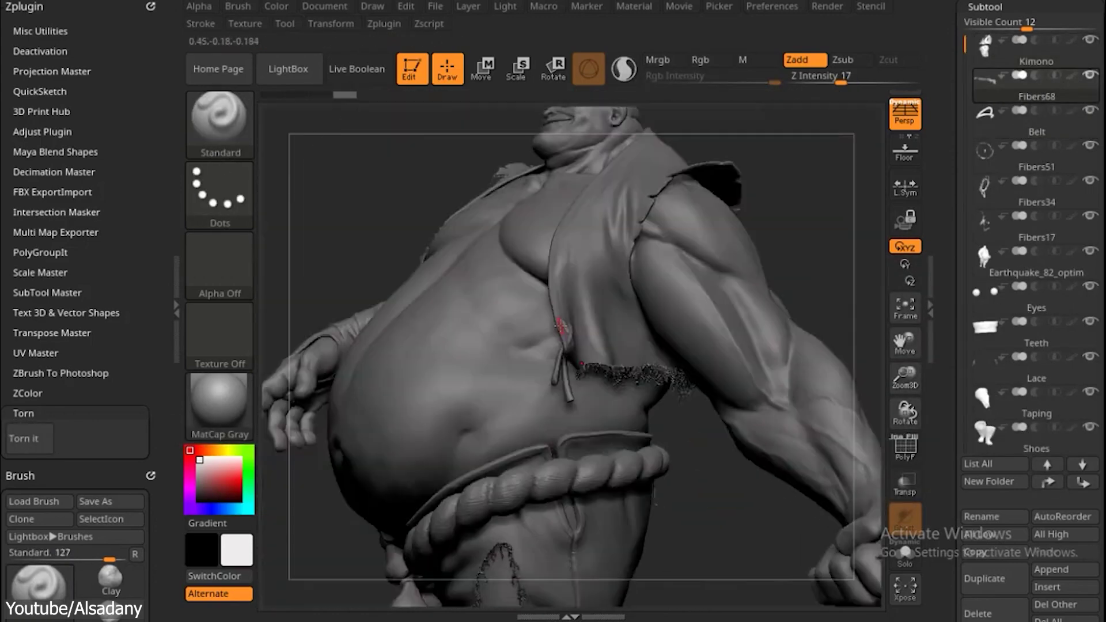
Step: Mask part of the shirt and tear the masked shirt areas into fibred holes
drag(488, 328, 530, 249)
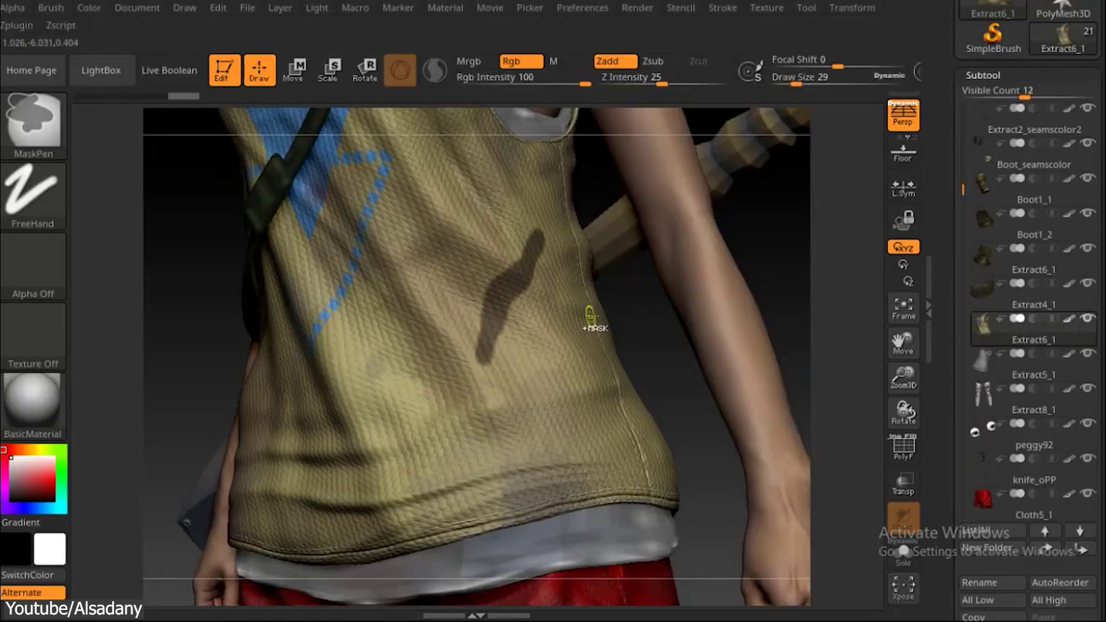
right_drag(590, 315, 567, 206)
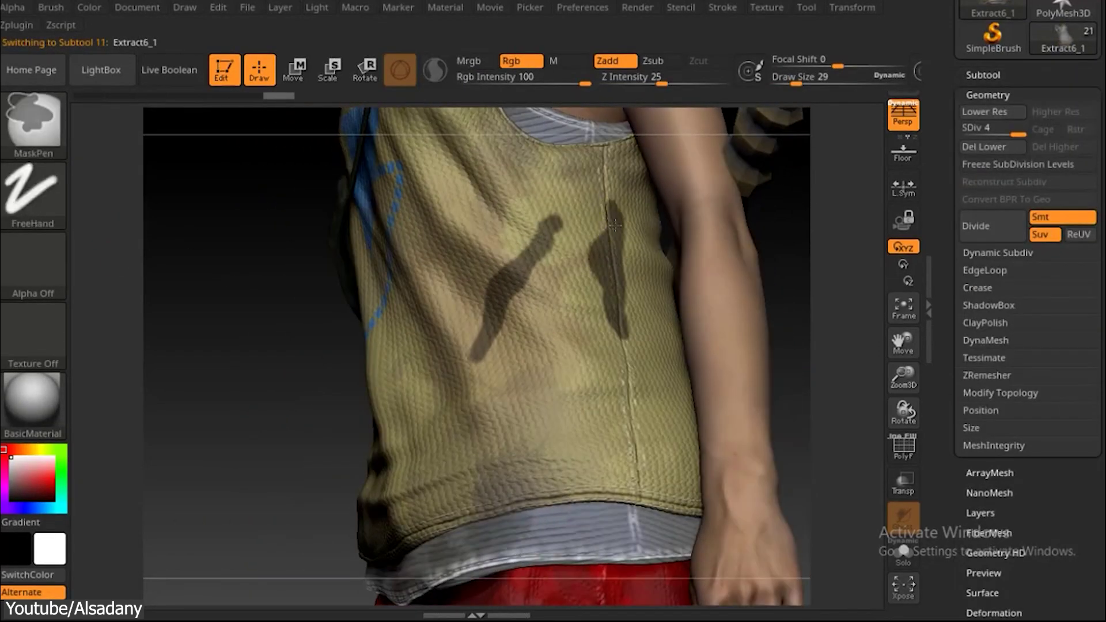
click(16, 25)
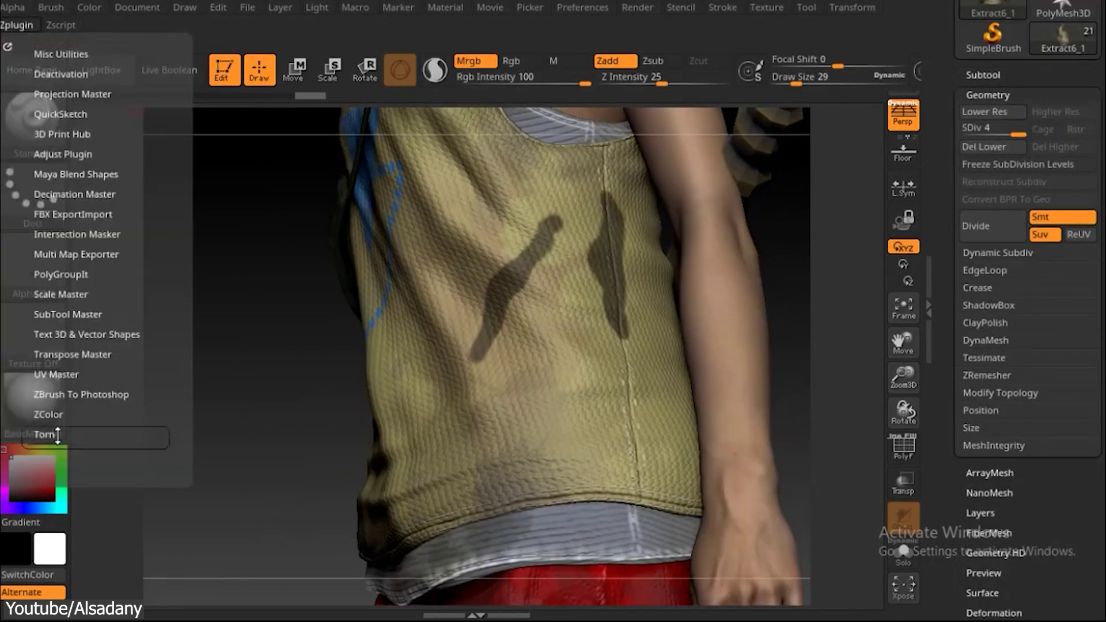
click(56, 470)
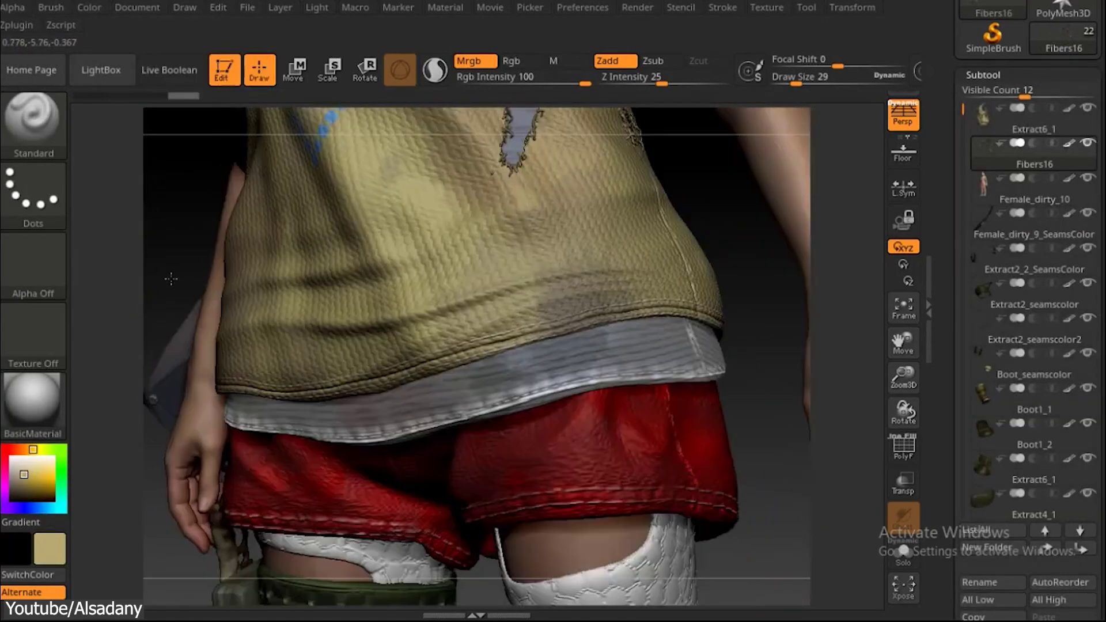
Step: Select the knee pad and tear its masked areas into fibred edges
alt+click(600, 297)
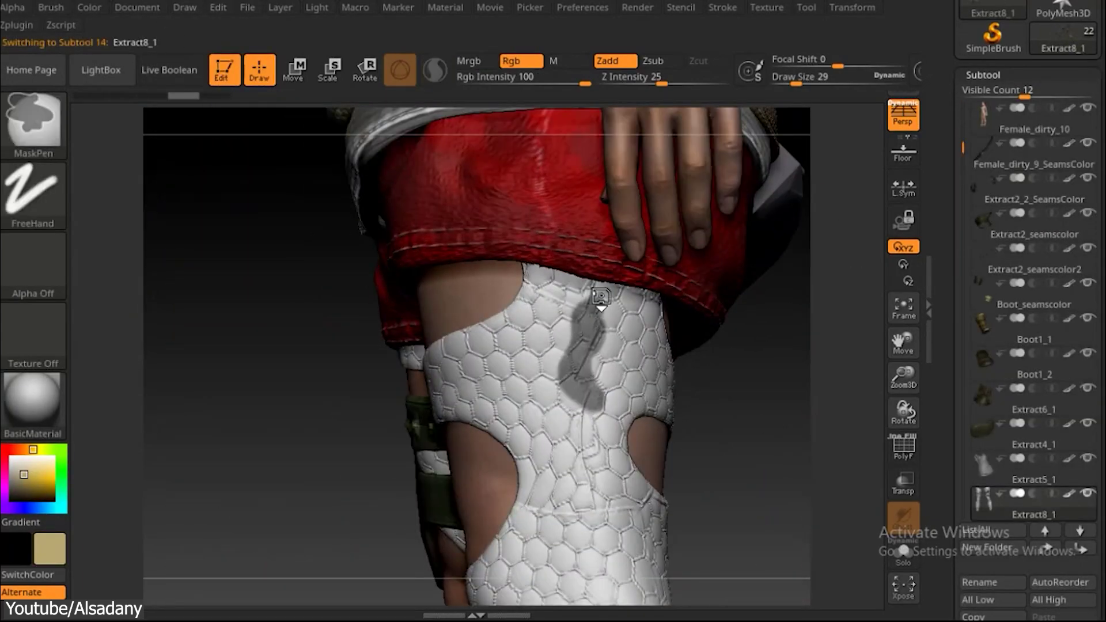
click(25, 25)
click(55, 469)
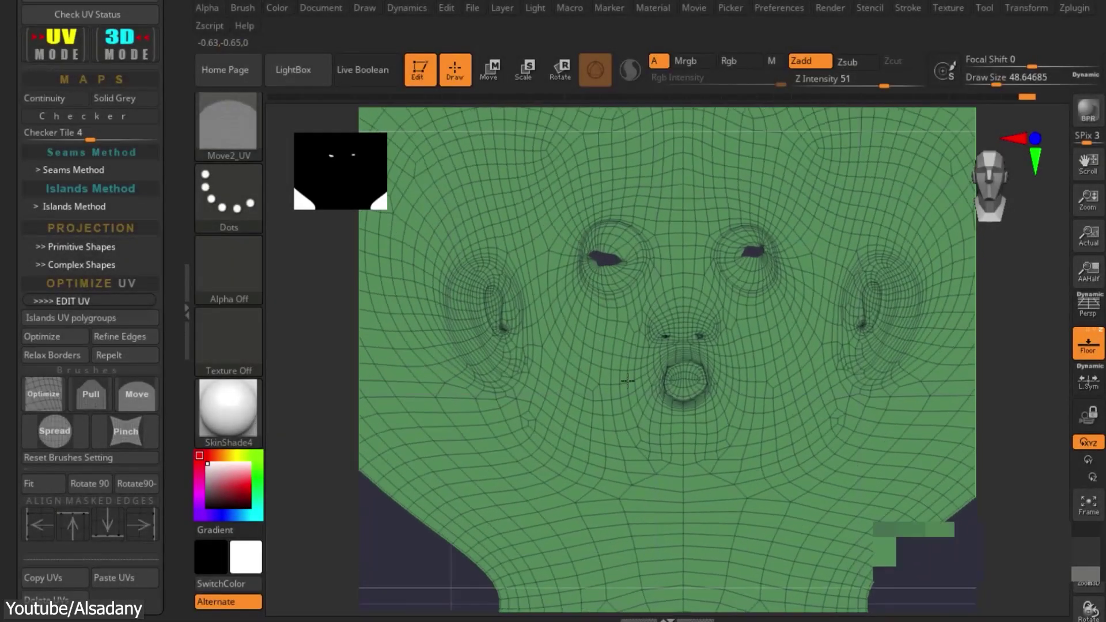
Step: Tear one sphere patch into threads, then lower thread count and tear the middle and right masks into strips
click(44, 393)
scroll(652, 455, up, 5)
scroll(651, 455, up, 1)
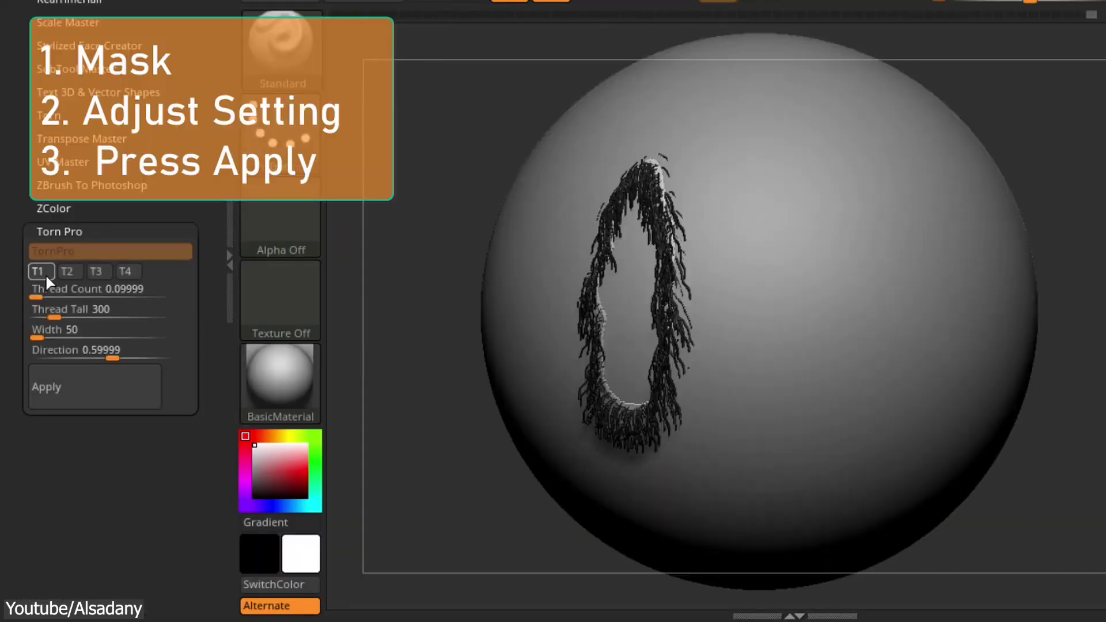
click(58, 317)
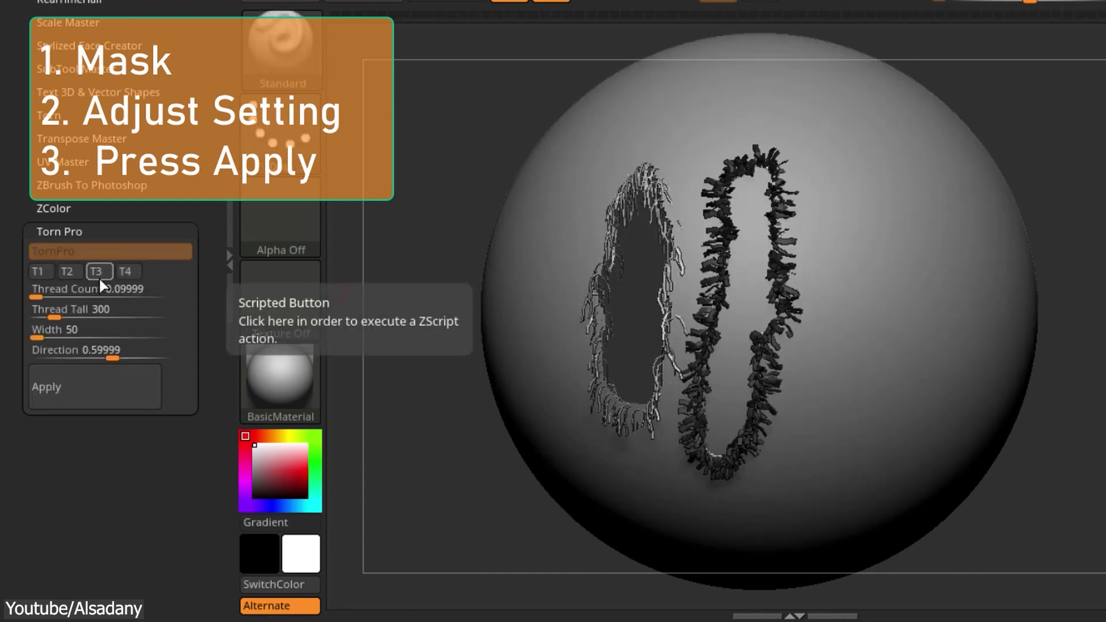
drag(57, 298, 75, 298)
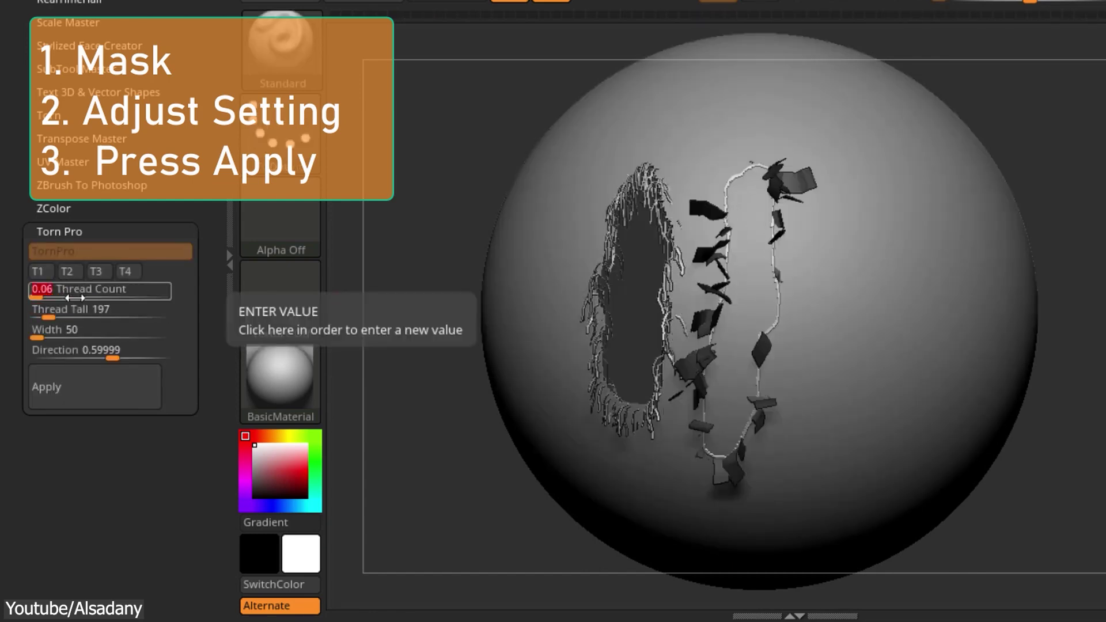
click(170, 248)
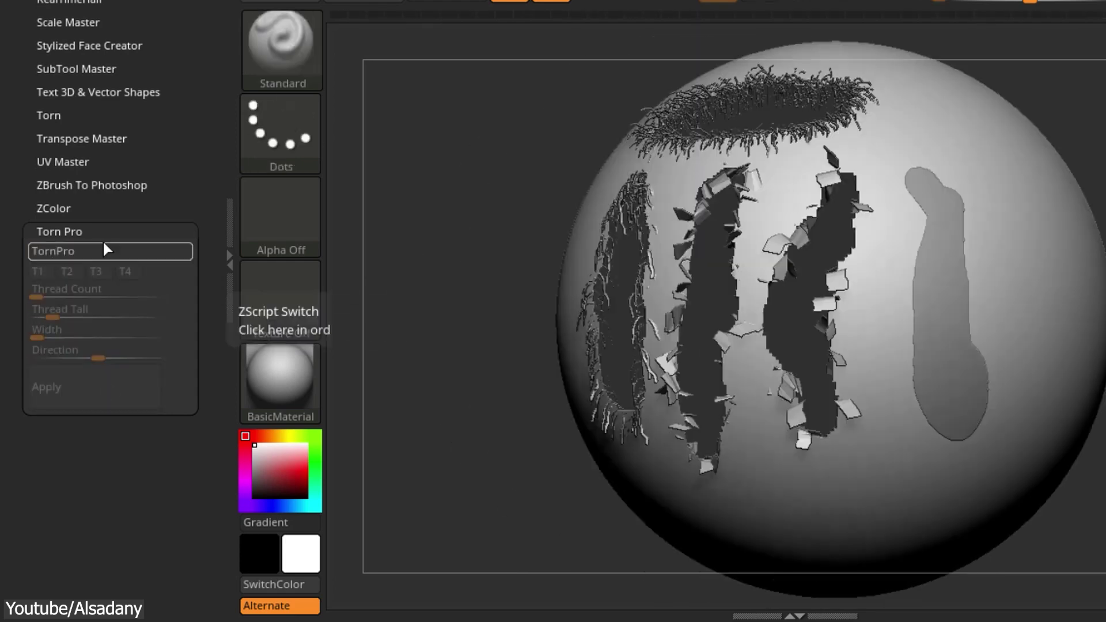
Step: Capture two rear-angle head renders and a three-quarter face render into Multi Render slots
click(98, 387)
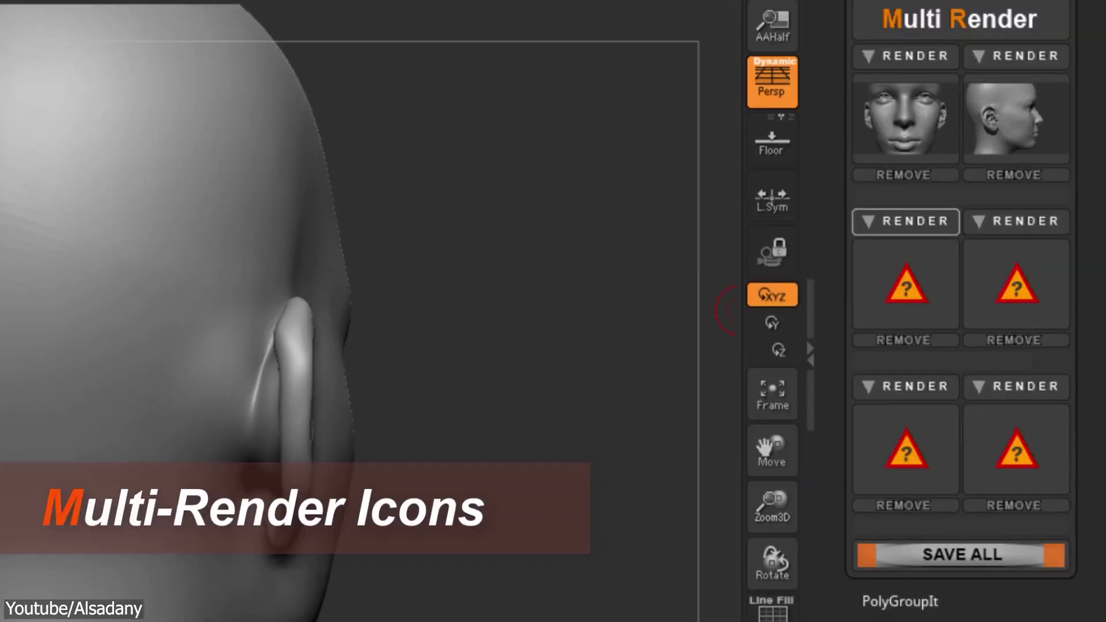
click(905, 221)
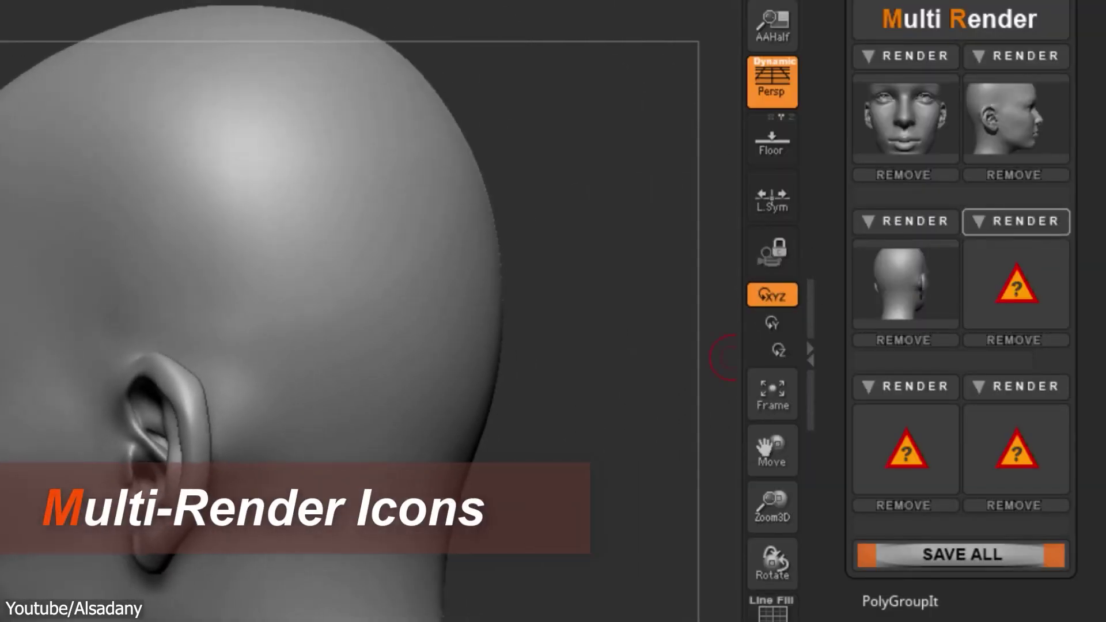
click(1016, 221)
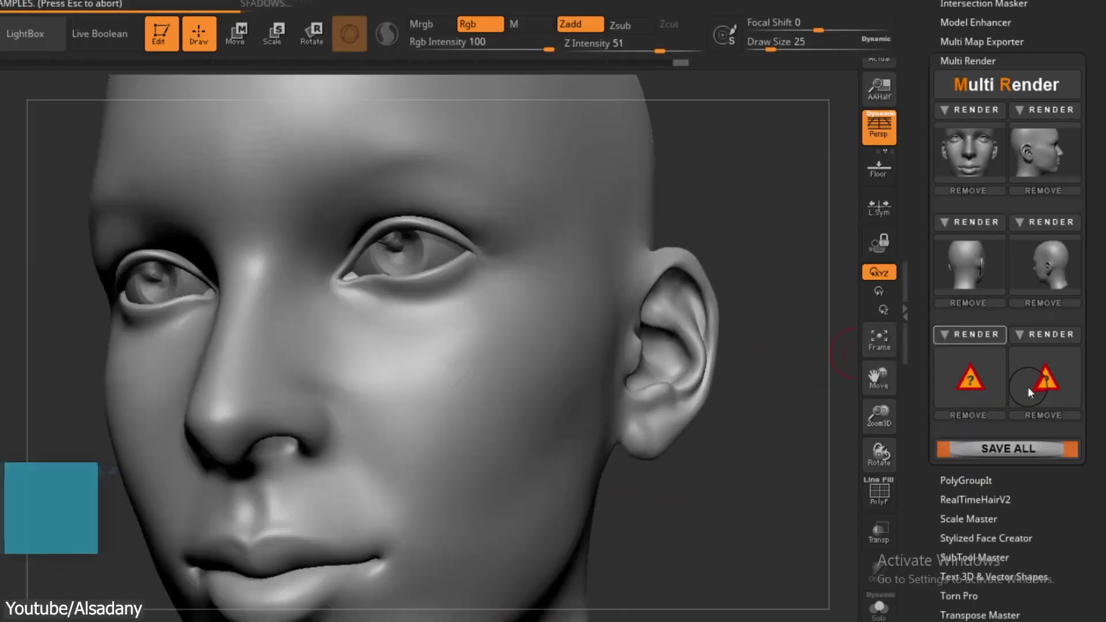
click(969, 334)
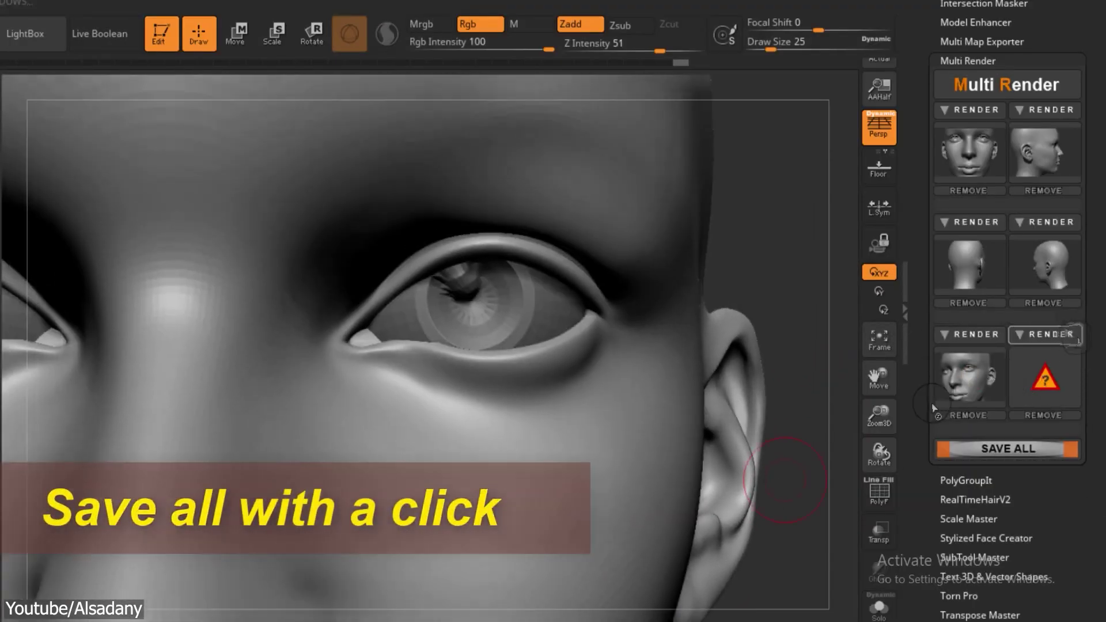